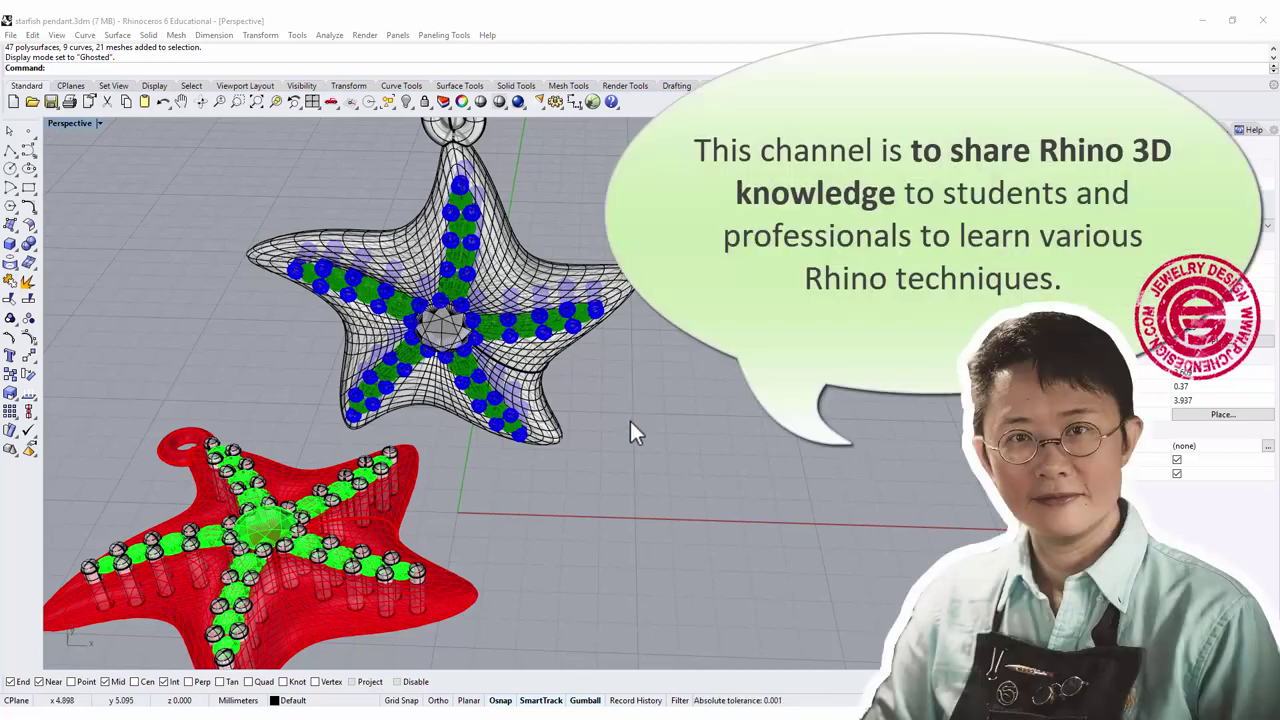
# Examine the finished starfish pendant models from several angles, including in Rendered display.
pyautogui.moveTo(628, 429)
pyautogui.mouseDown(button='right')
pyautogui.moveTo(640, 337)
pyautogui.moveTo(622, 428)
pyautogui.mouseUp(button='right')
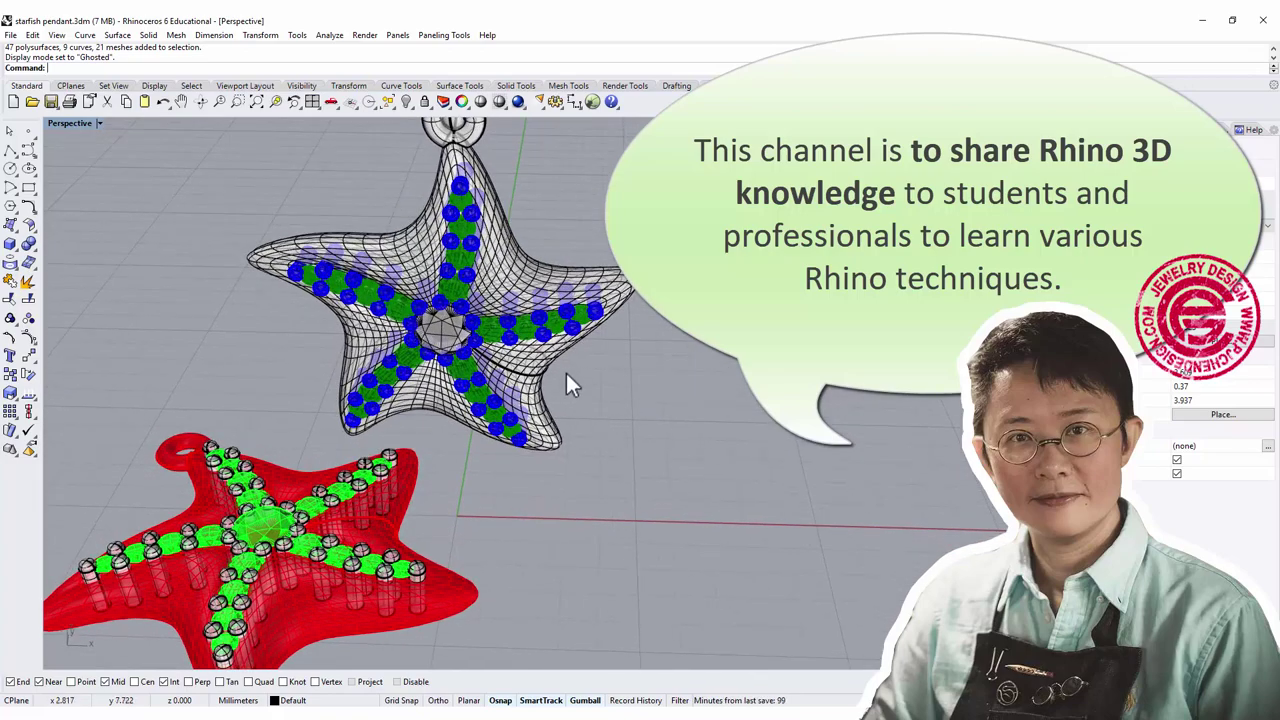
pyautogui.scroll(2, 568, 345)
pyautogui.click(585, 262)
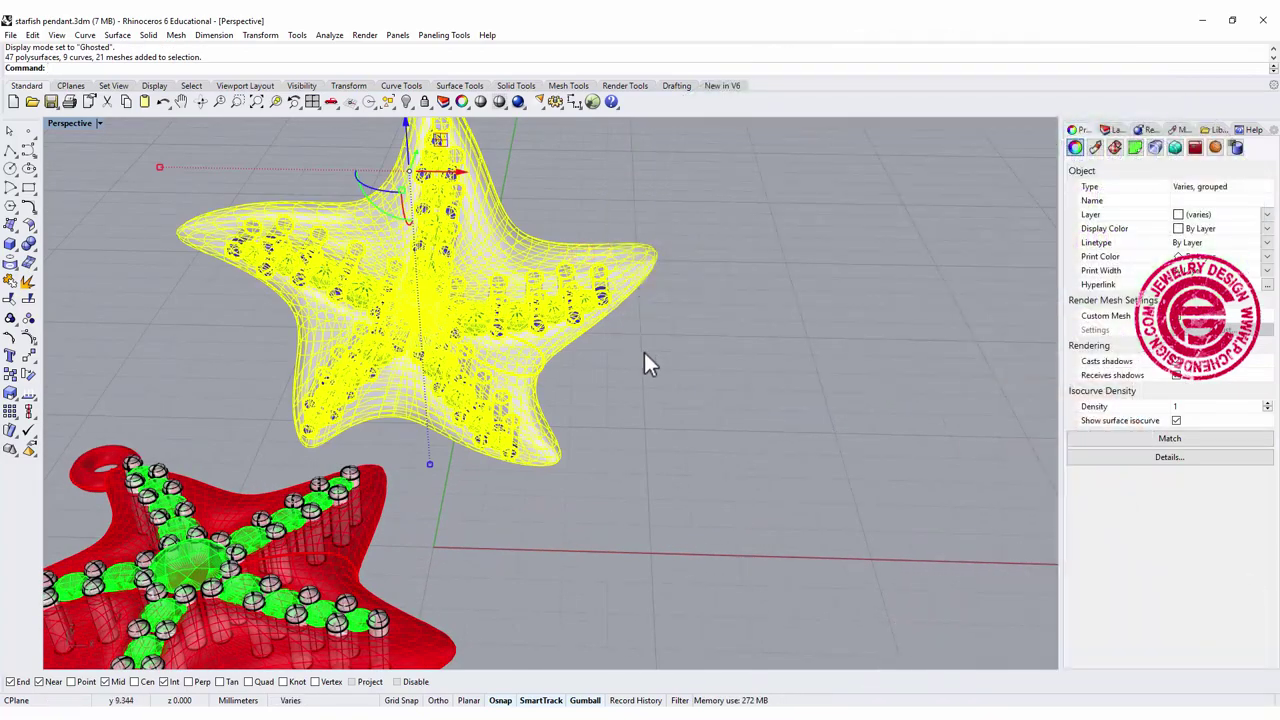
pyautogui.click(622, 366)
pyautogui.moveTo(622, 366)
pyautogui.mouseDown(button='right')
pyautogui.moveTo(625, 337)
pyautogui.moveTo(477, 331)
pyautogui.moveTo(611, 358)
pyautogui.mouseUp(button='right')
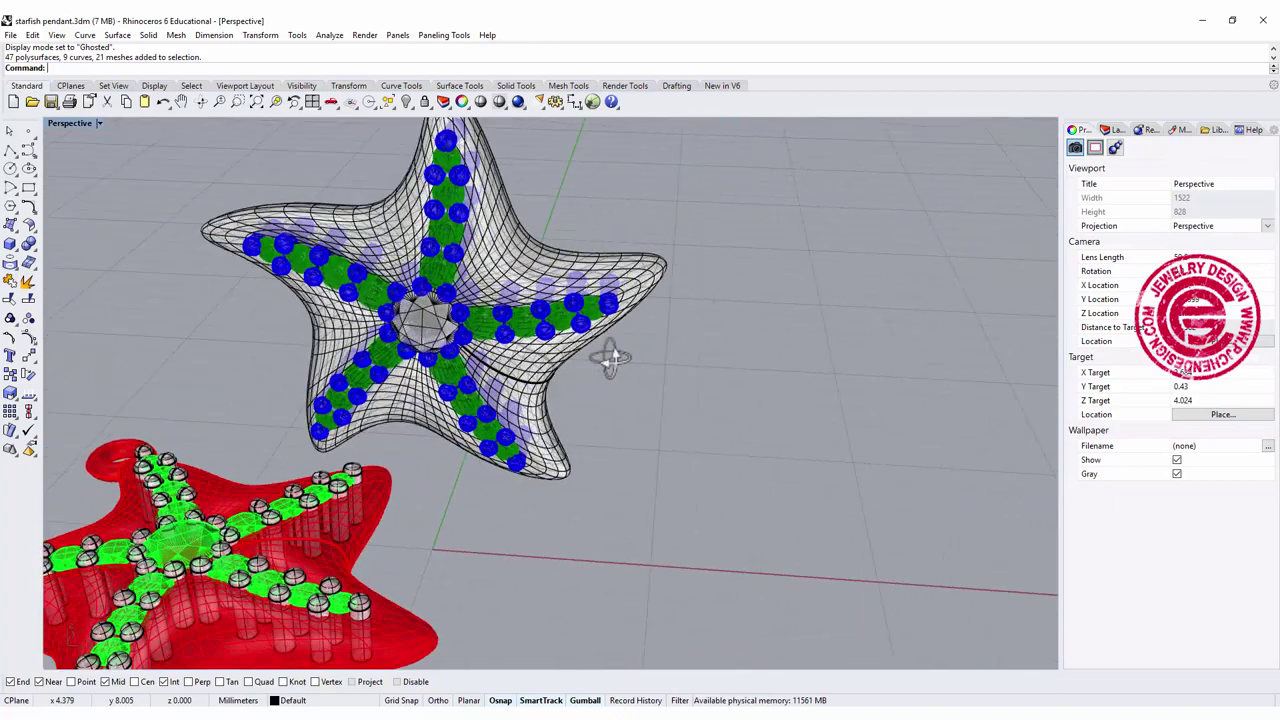
pyautogui.click(99, 123)
pyautogui.click(104, 187)
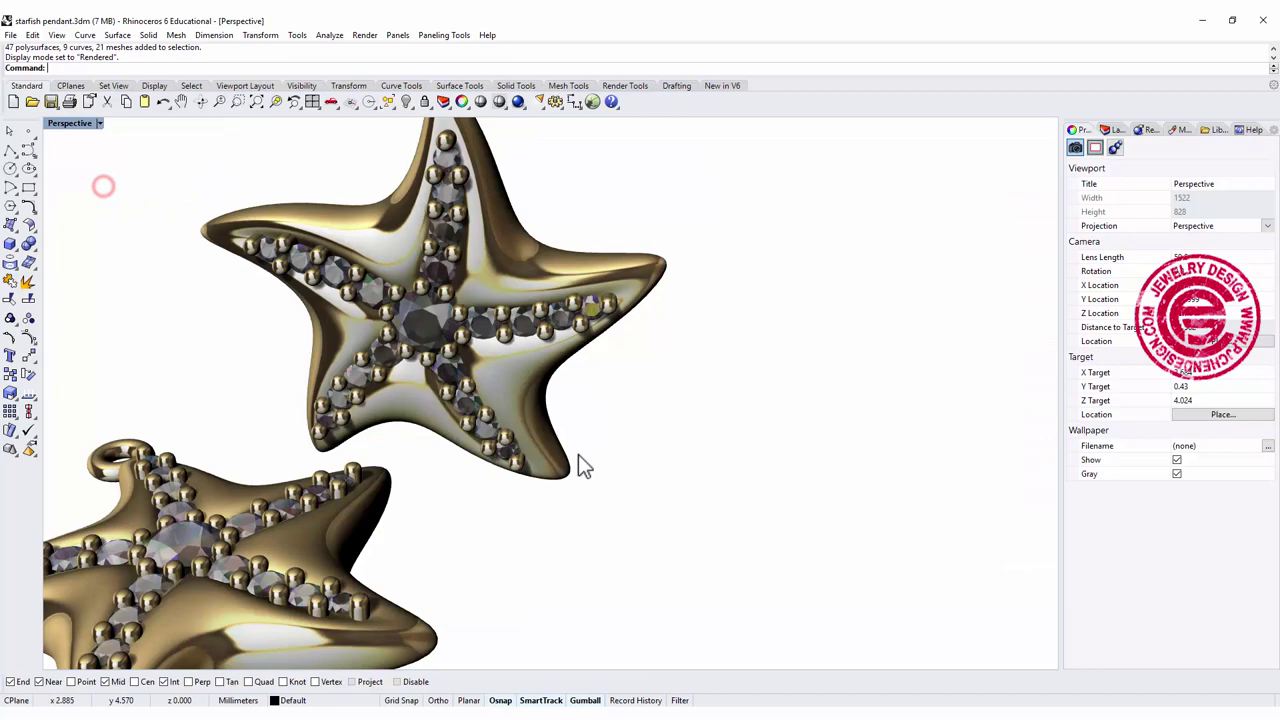
pyautogui.moveTo(585, 465); pyautogui.dragTo(680, 478, button='right')
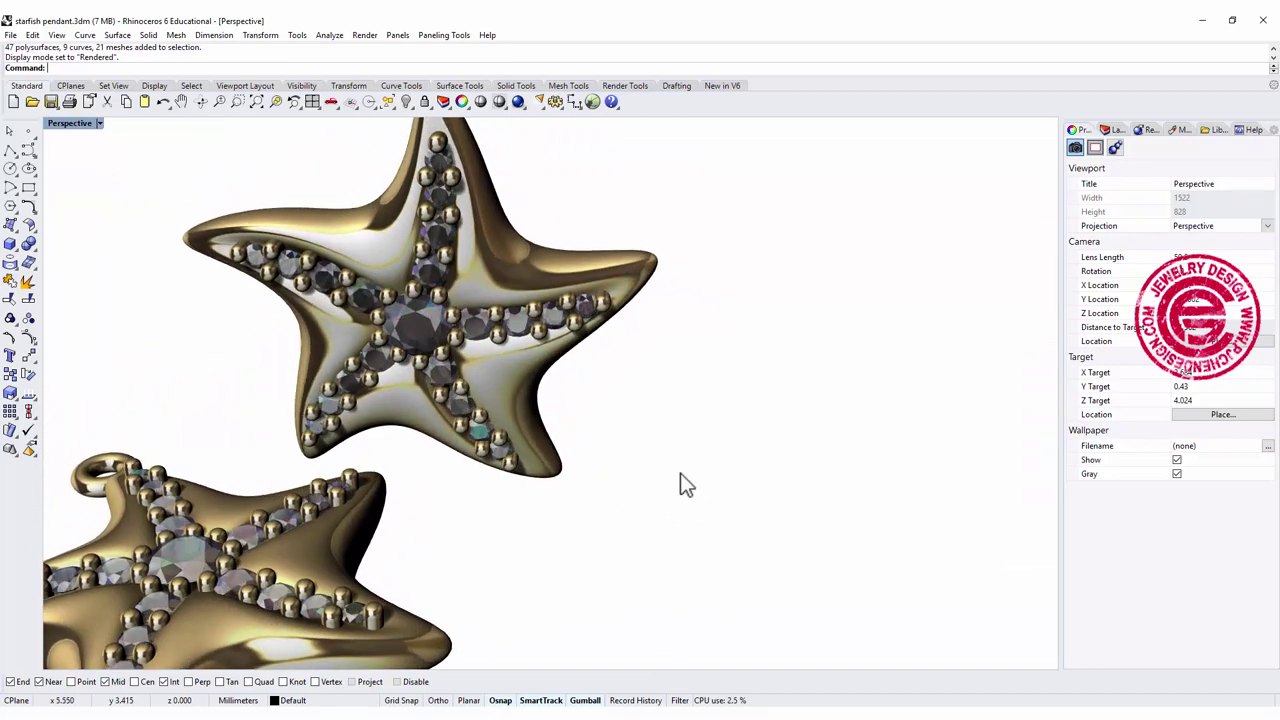
pyautogui.scroll(-3, 680, 474)
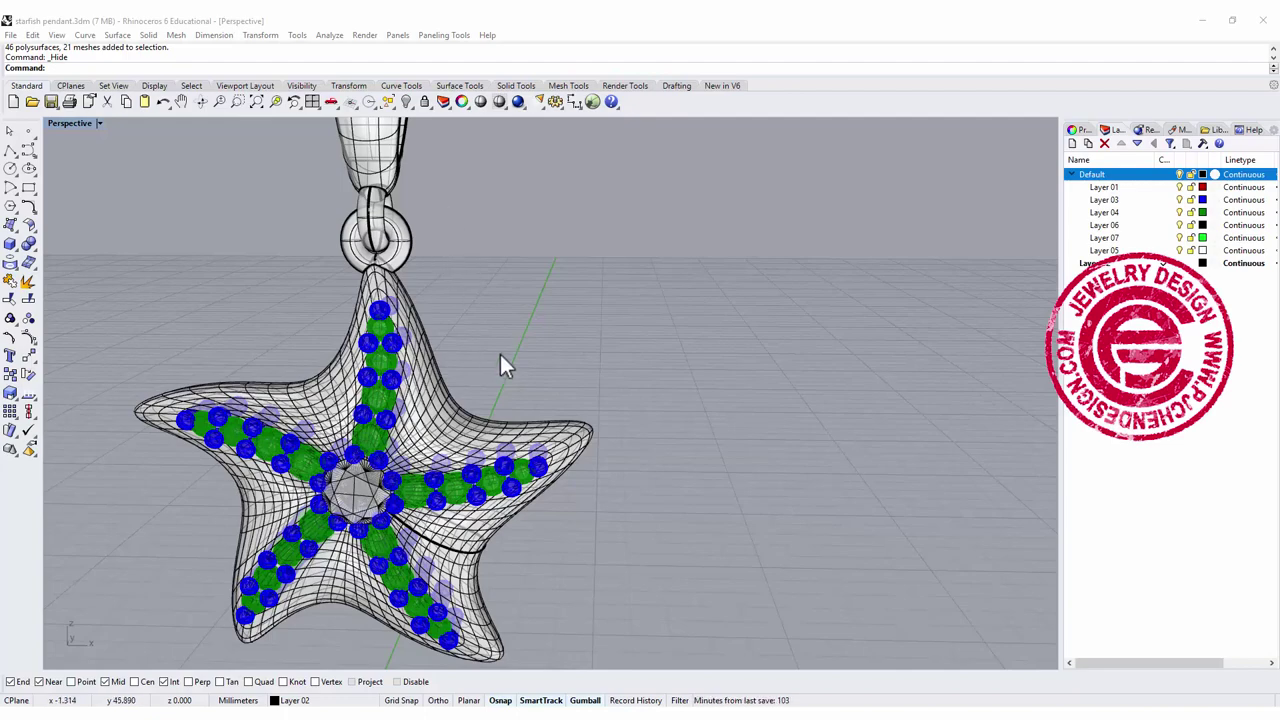
# Inspect the single starfish pendant with its bail and stones by orbiting around the whole model.
pyautogui.moveTo(500, 354); pyautogui.dragTo(494, 320, button='right')
pyautogui.hotkey('ctrl', 'a')
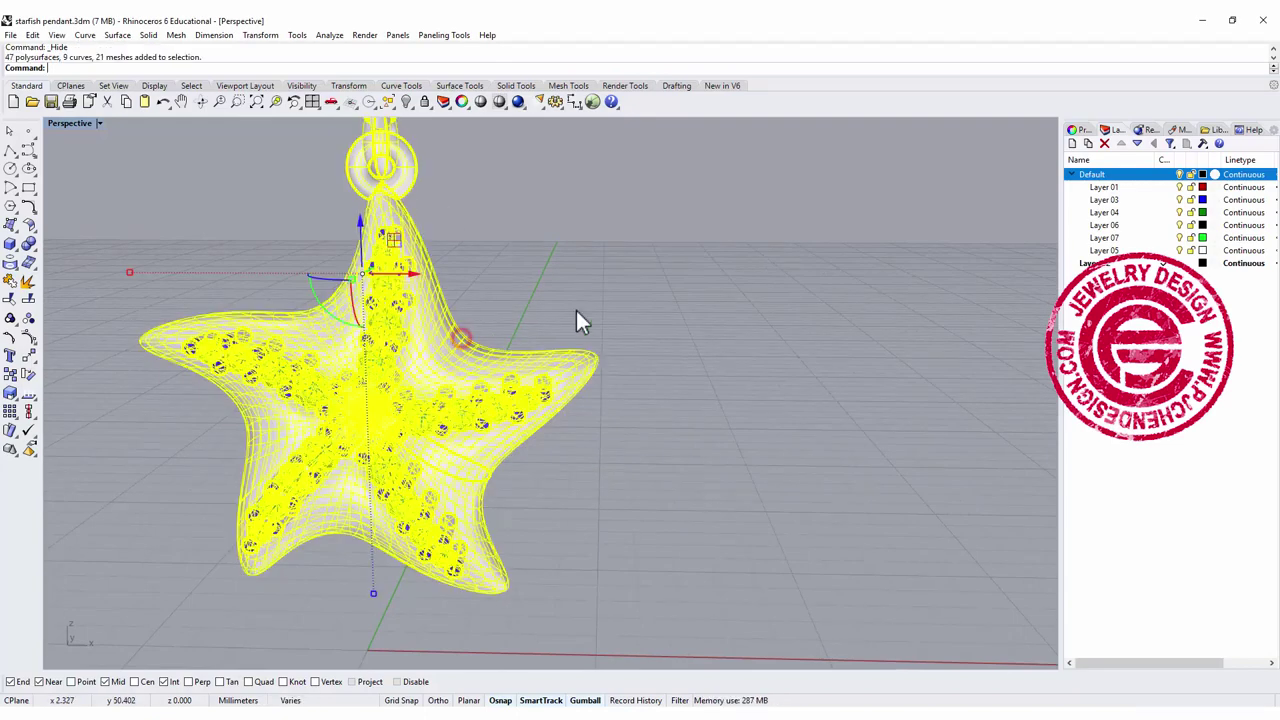
pyautogui.moveTo(576, 312); pyautogui.dragTo(560, 320, button='right')
pyautogui.click(569, 308)
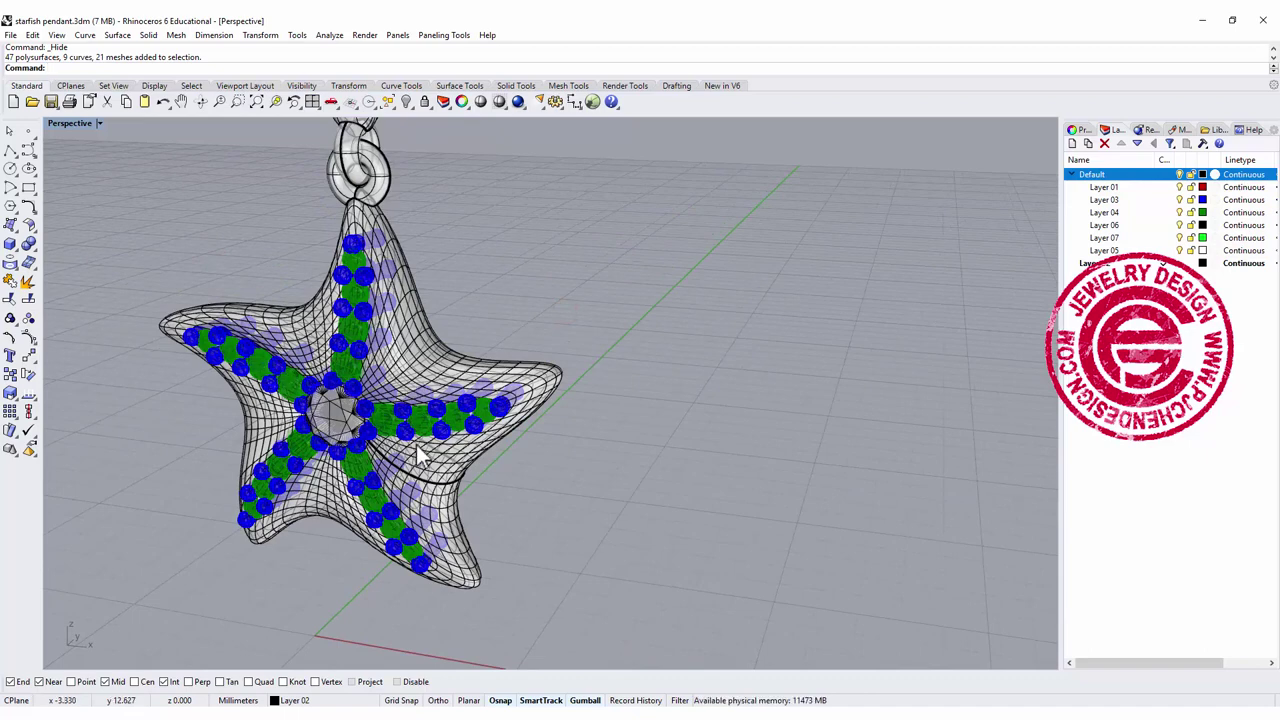
pyautogui.keyDown('shift'); pyautogui.moveTo(522, 433); pyautogui.dragTo(511, 457, button='right'); pyautogui.keyUp('shift')
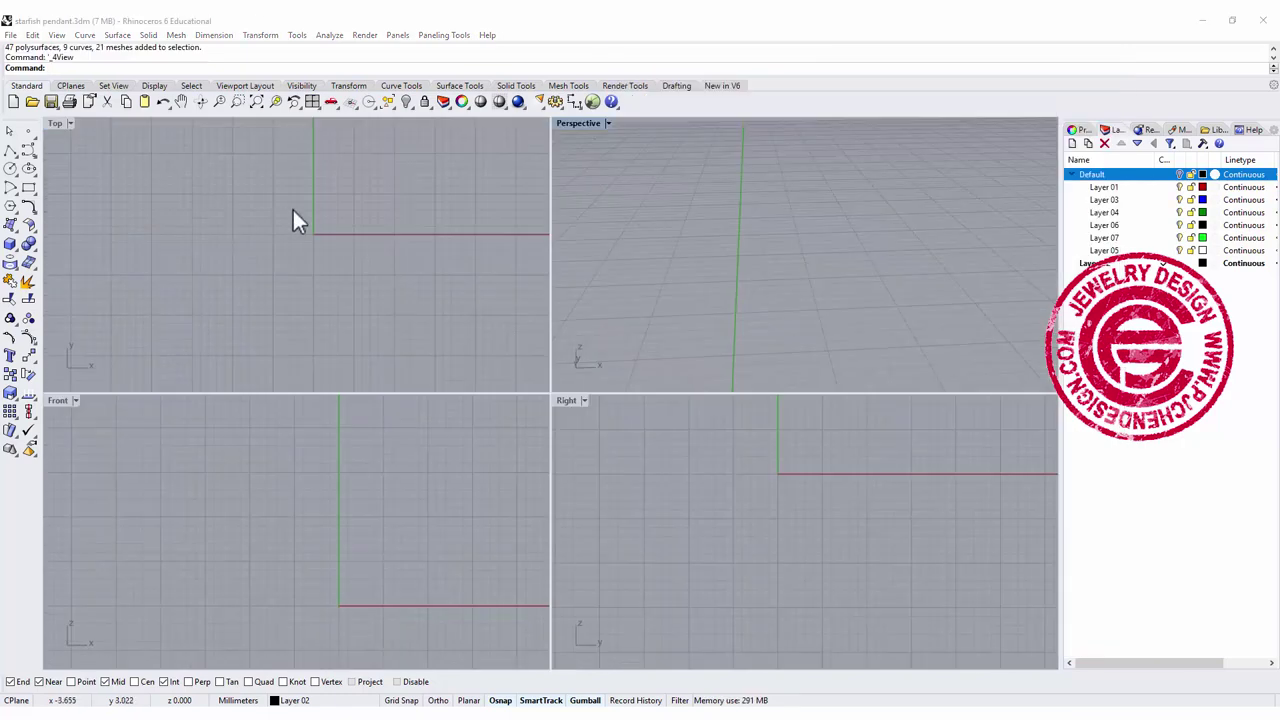
# Create a sphere about 10 mm in diameter centred at the origin in the Top view.
pyautogui.click(14, 246)
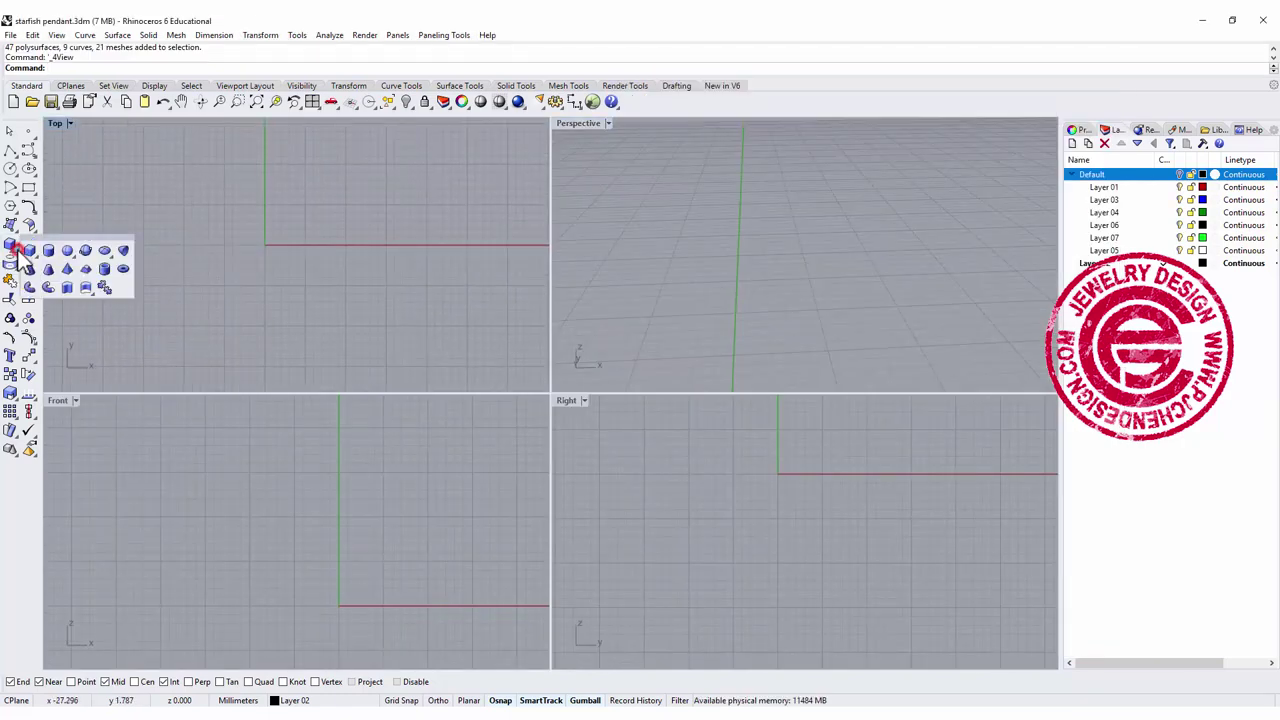
pyautogui.click(67, 250)
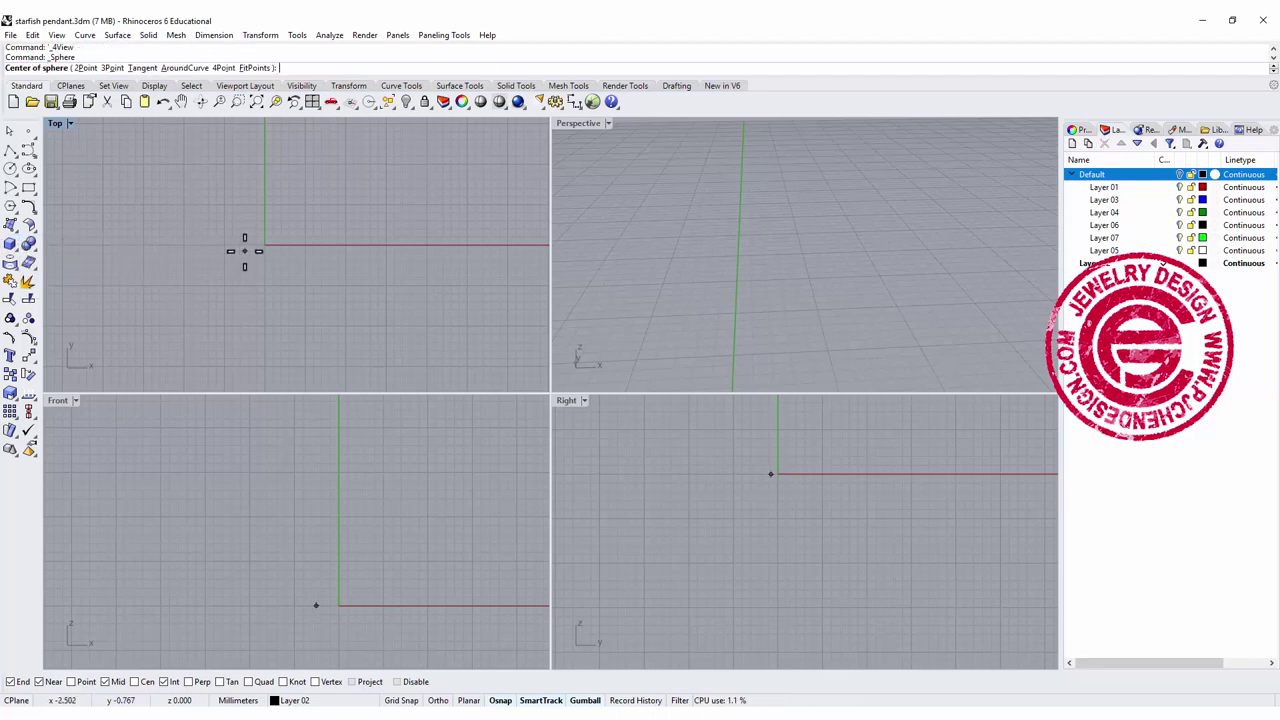
pyautogui.write('0')
pyautogui.press('Return')
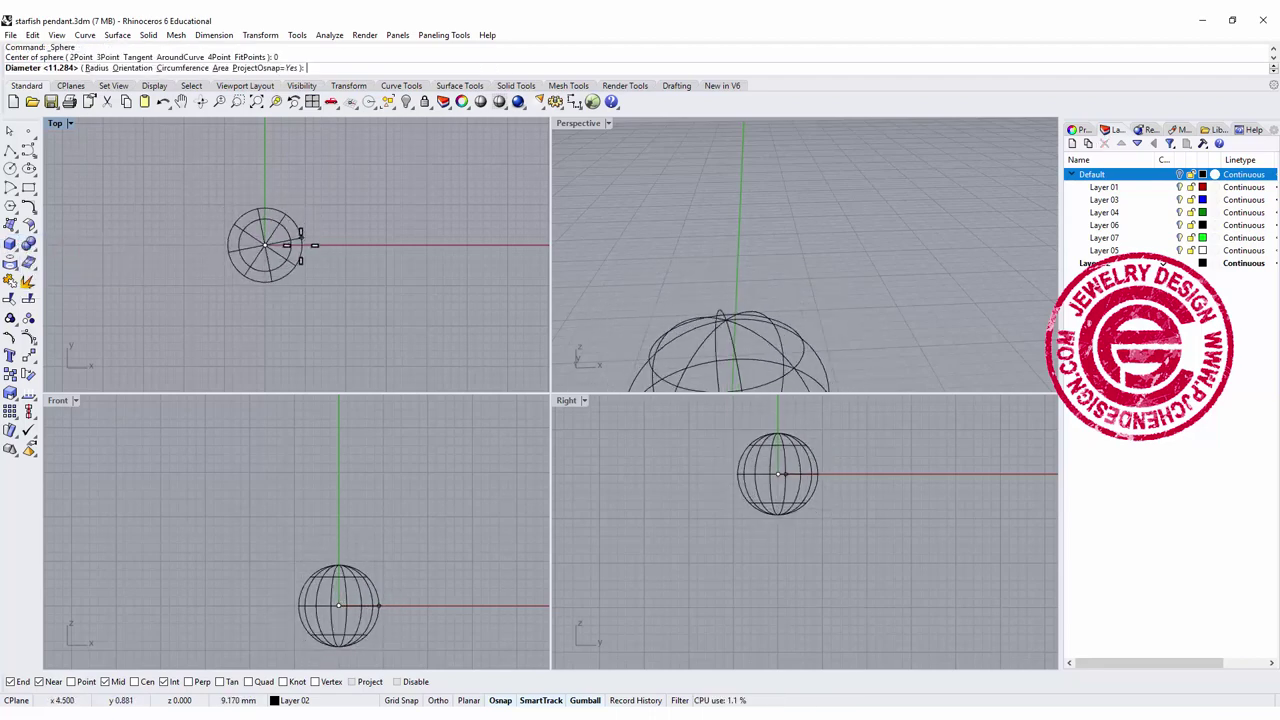
pyautogui.press('F8')
pyautogui.click(305, 245)
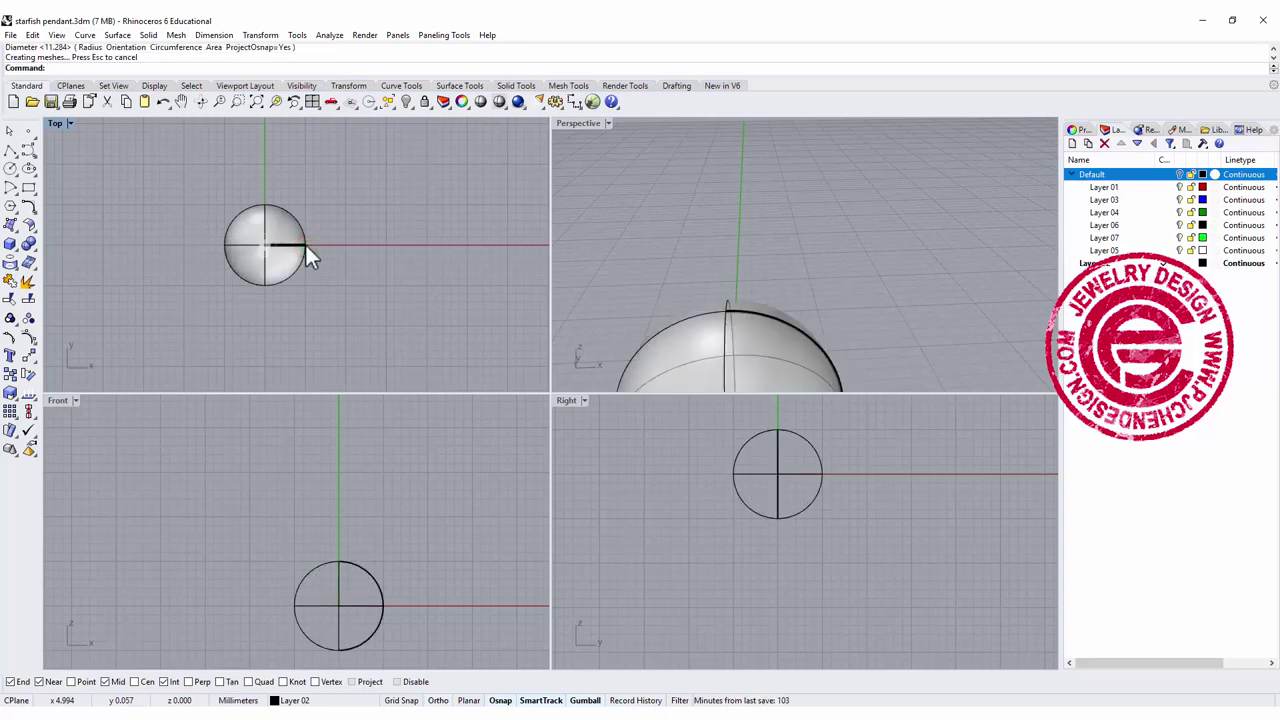
# Rebuild the sphere surface with a point count of 10 in U and 10 in V, degree 3 both ways, deleting the input.
pyautogui.scroll(3, 305, 250)
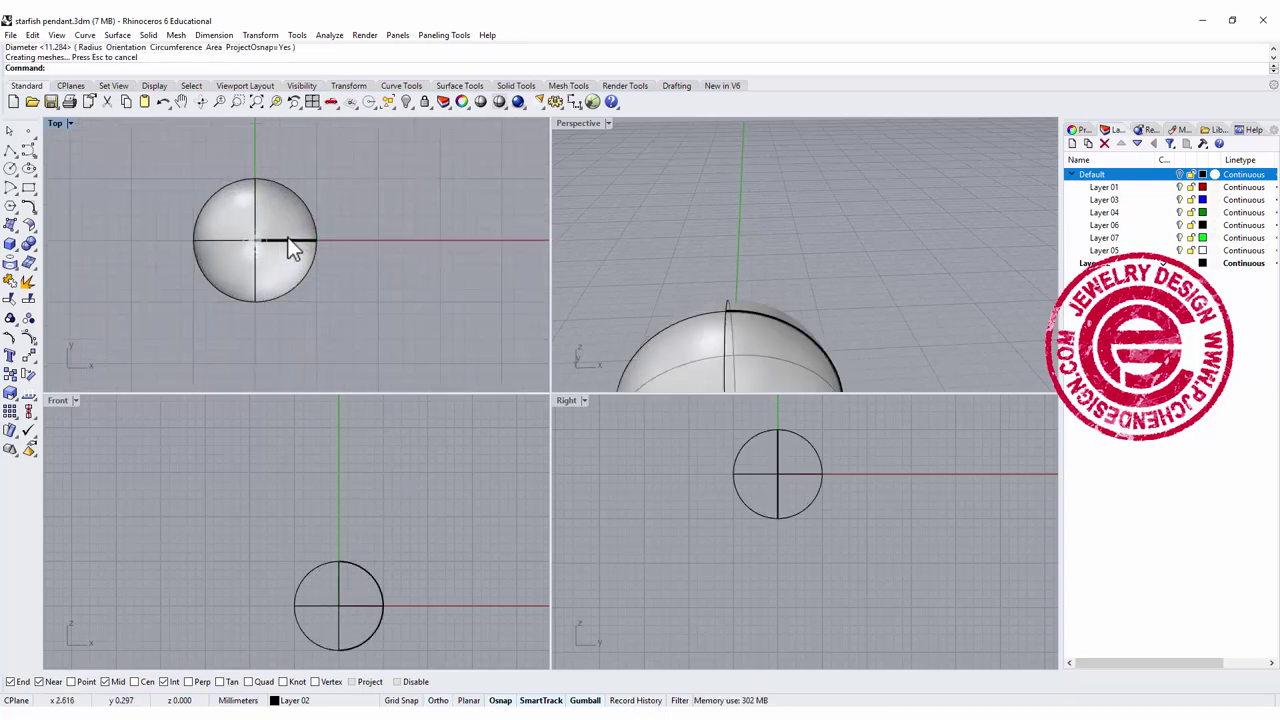
pyautogui.moveTo(368, 207); pyautogui.dragTo(343, 227, button='right')
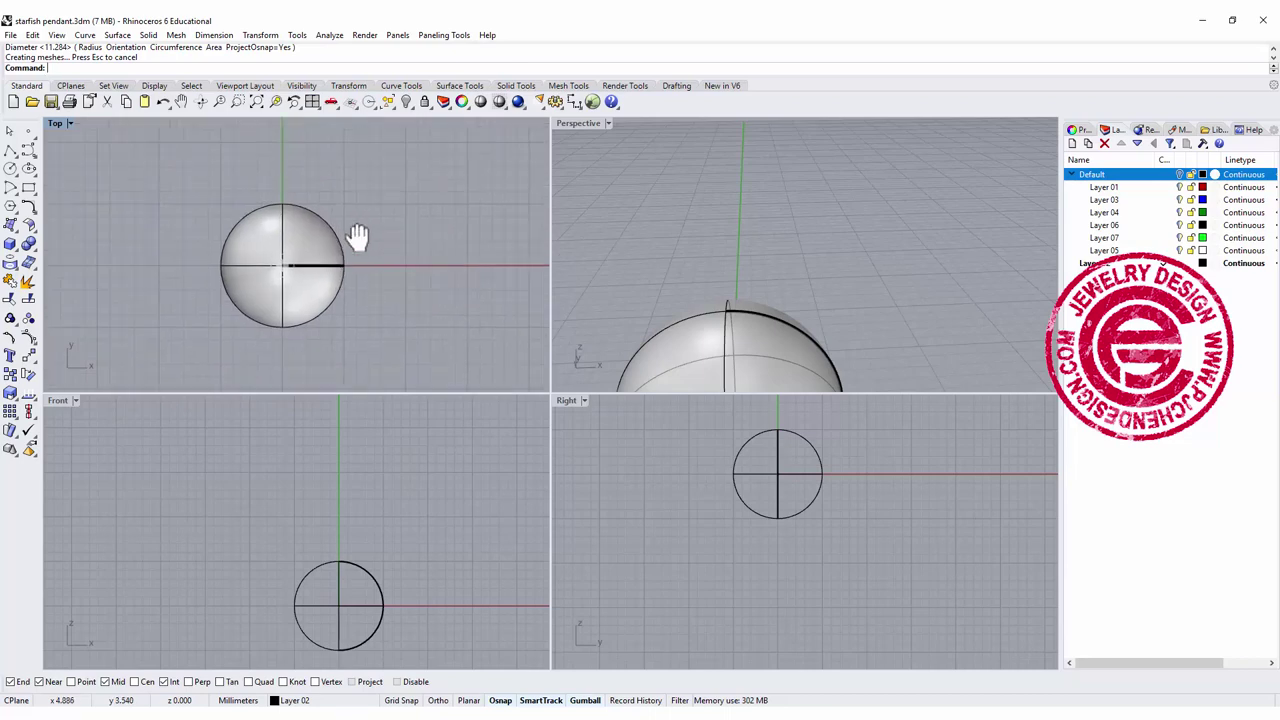
pyautogui.click(320, 250)
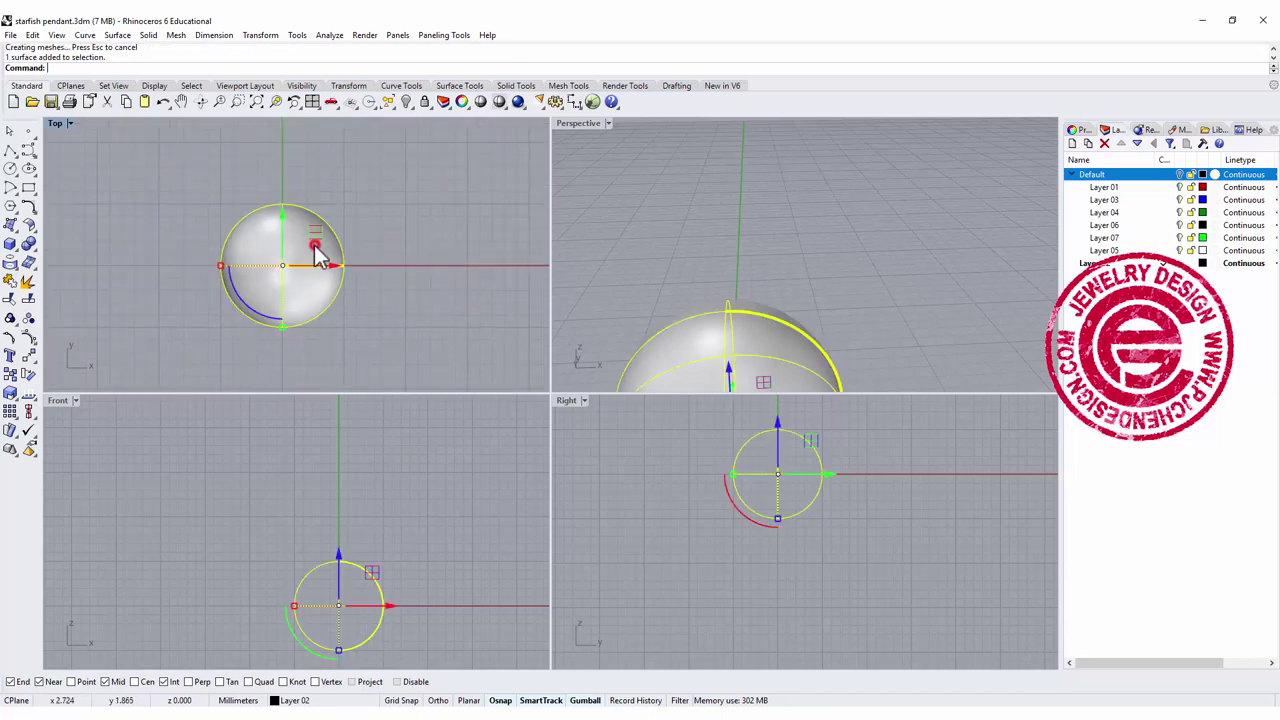
pyautogui.click(362, 213)
pyautogui.write('R')
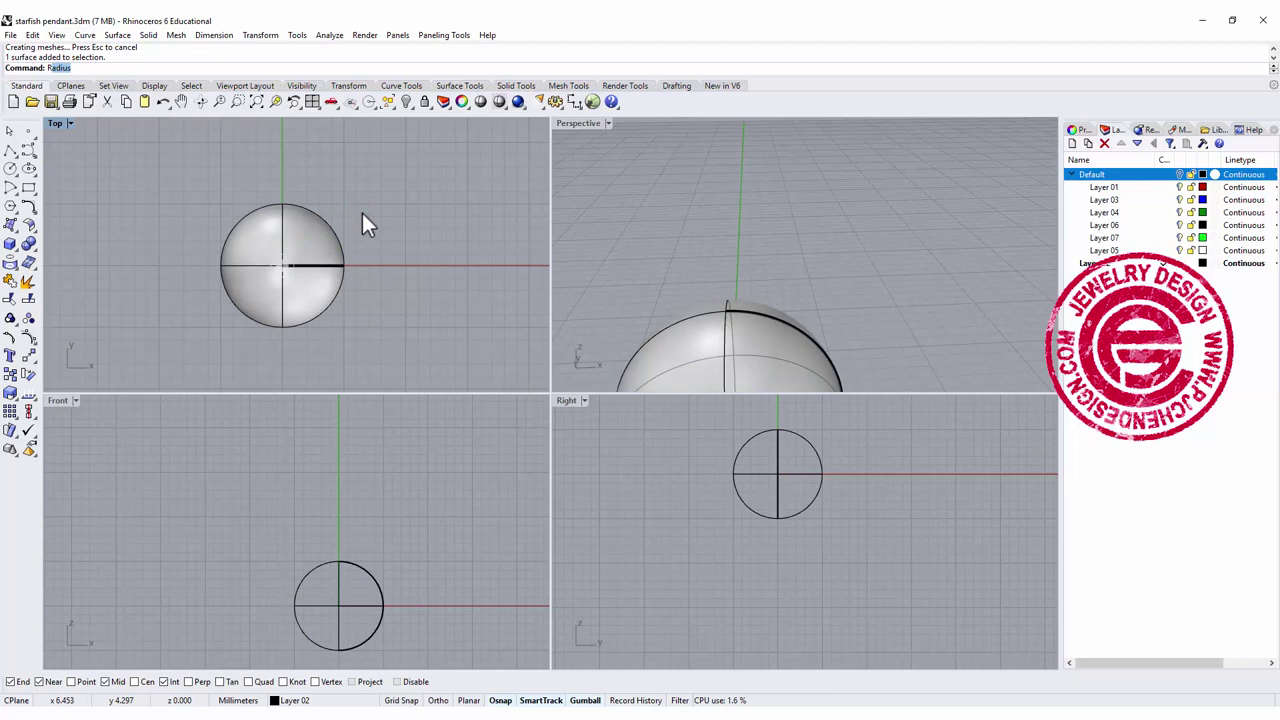
pyautogui.write('ebuild')
pyautogui.press('Return')
pyautogui.click(331, 230)
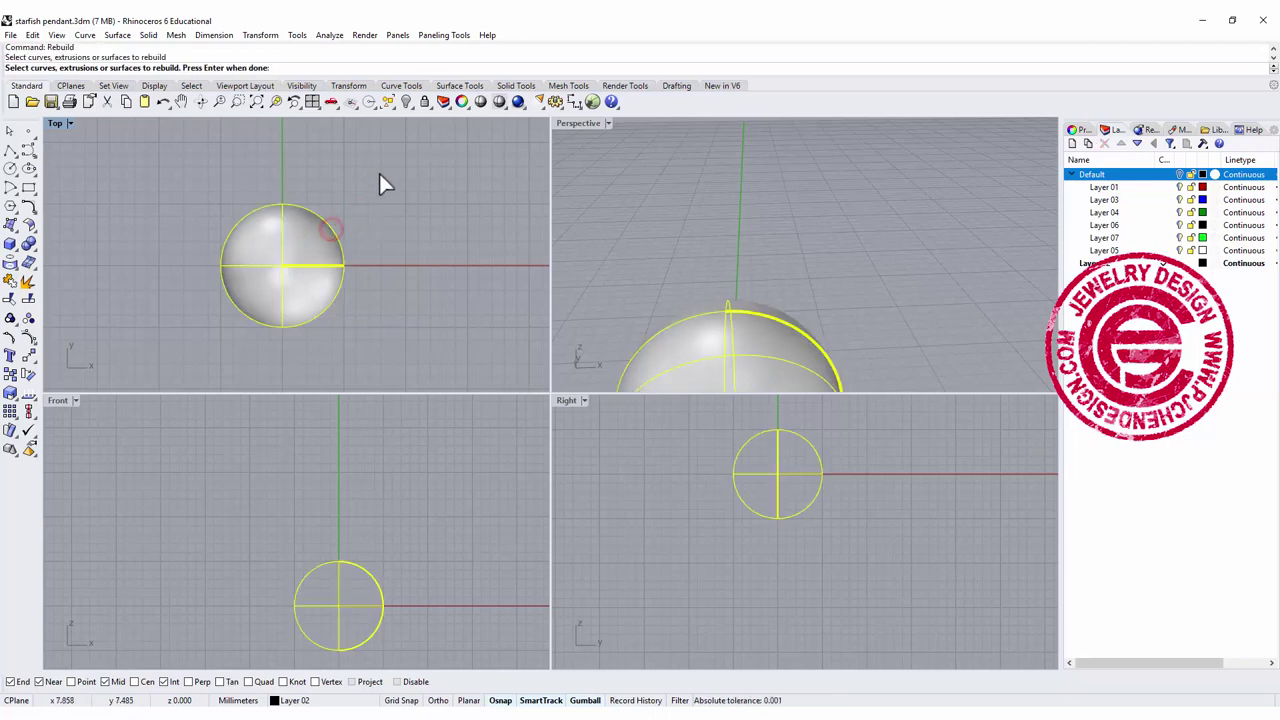
pyautogui.press('Return')
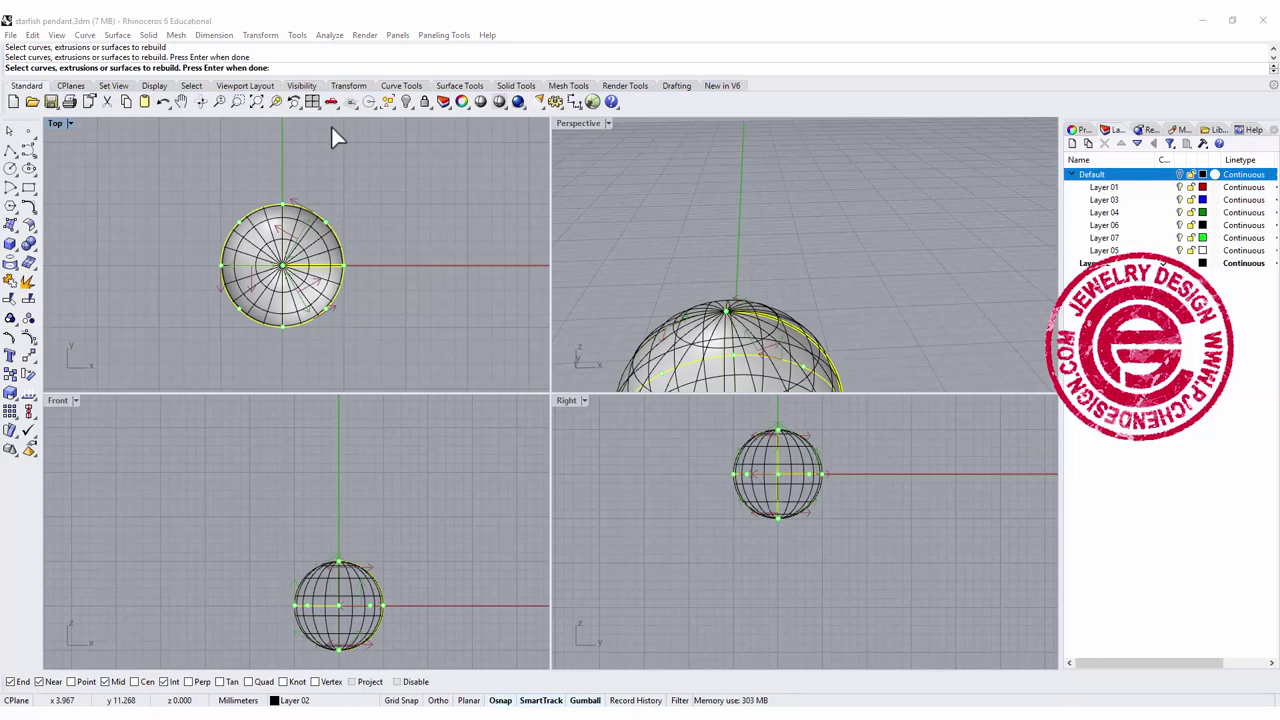
pyautogui.moveTo(395, 223); pyautogui.dragTo(456, 184)
pyautogui.doubleClick(418, 221)
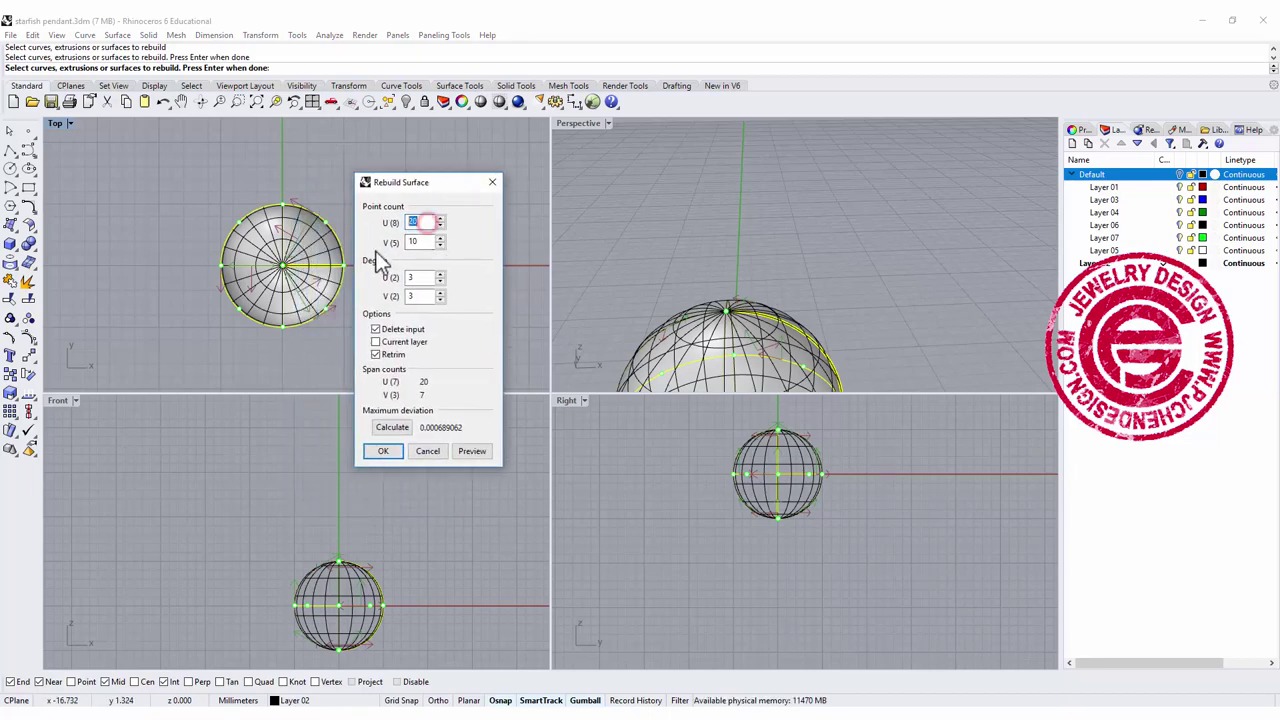
pyautogui.write('10')
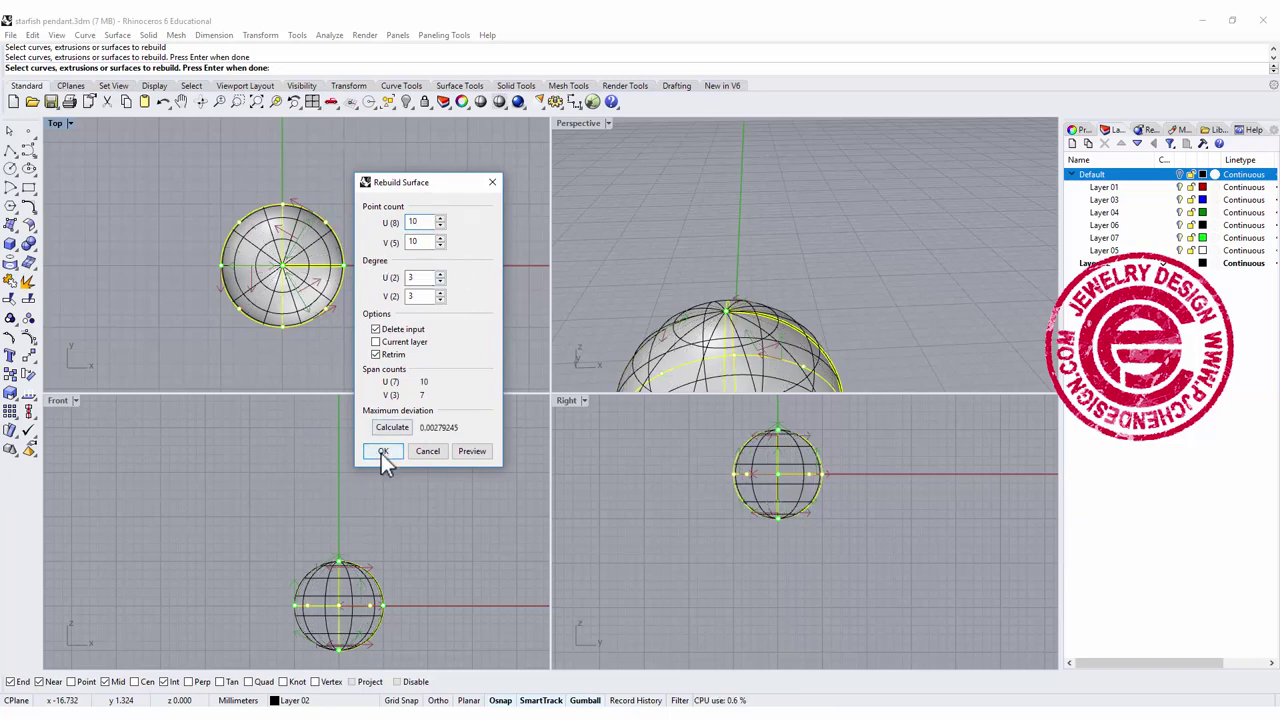
pyautogui.click(381, 453)
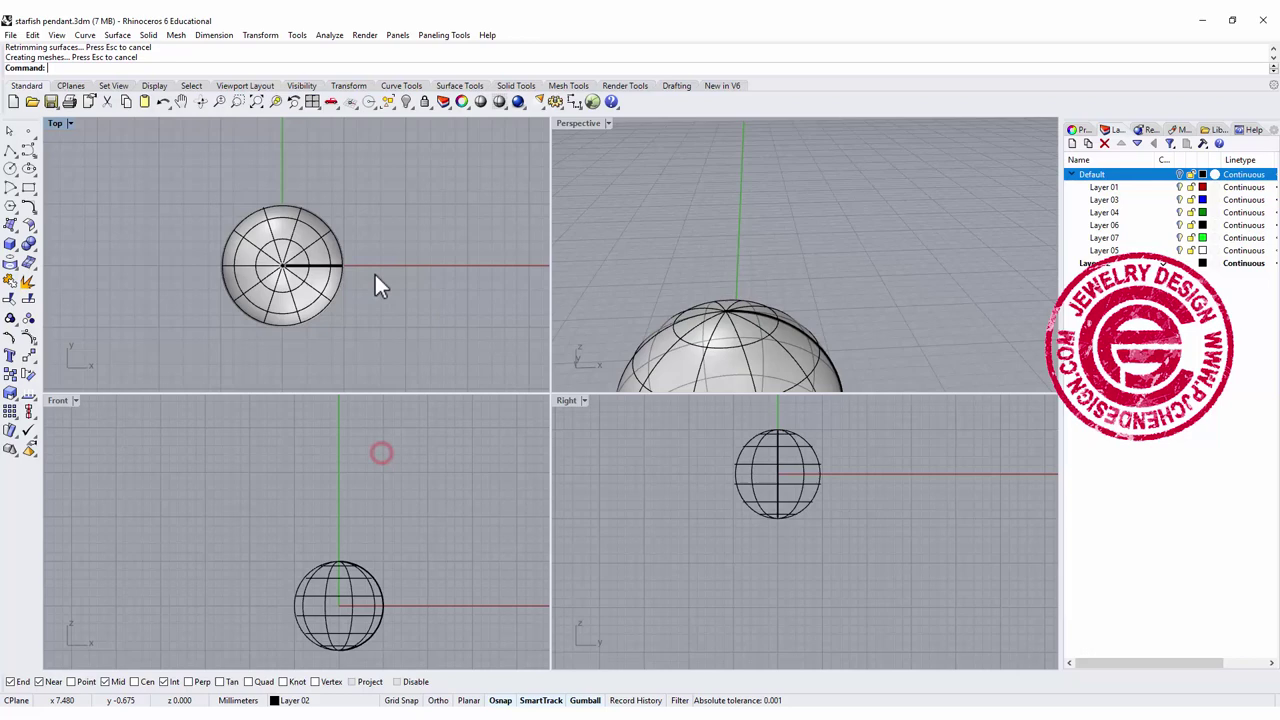
# Turn on the rebuilt sphere's control points and maximize the Top view around it.
pyautogui.click(329, 251)
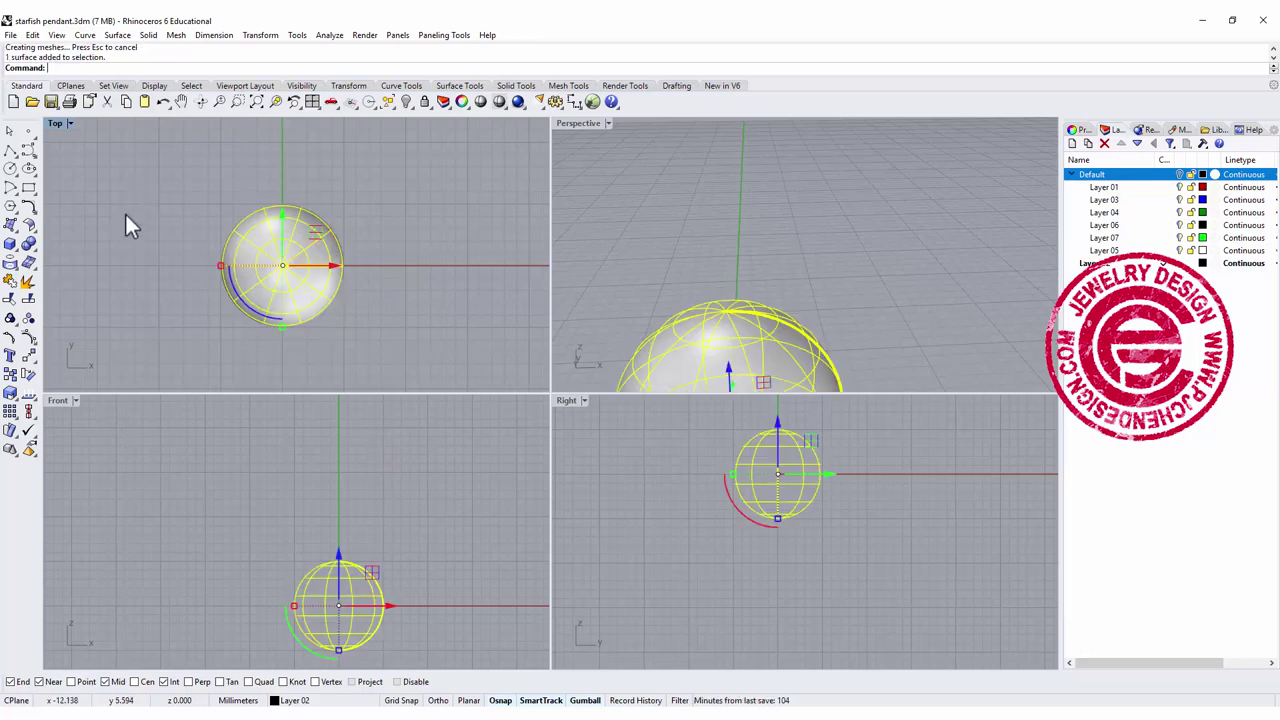
pyautogui.click(30, 340)
pyautogui.scroll(2, 300, 222)
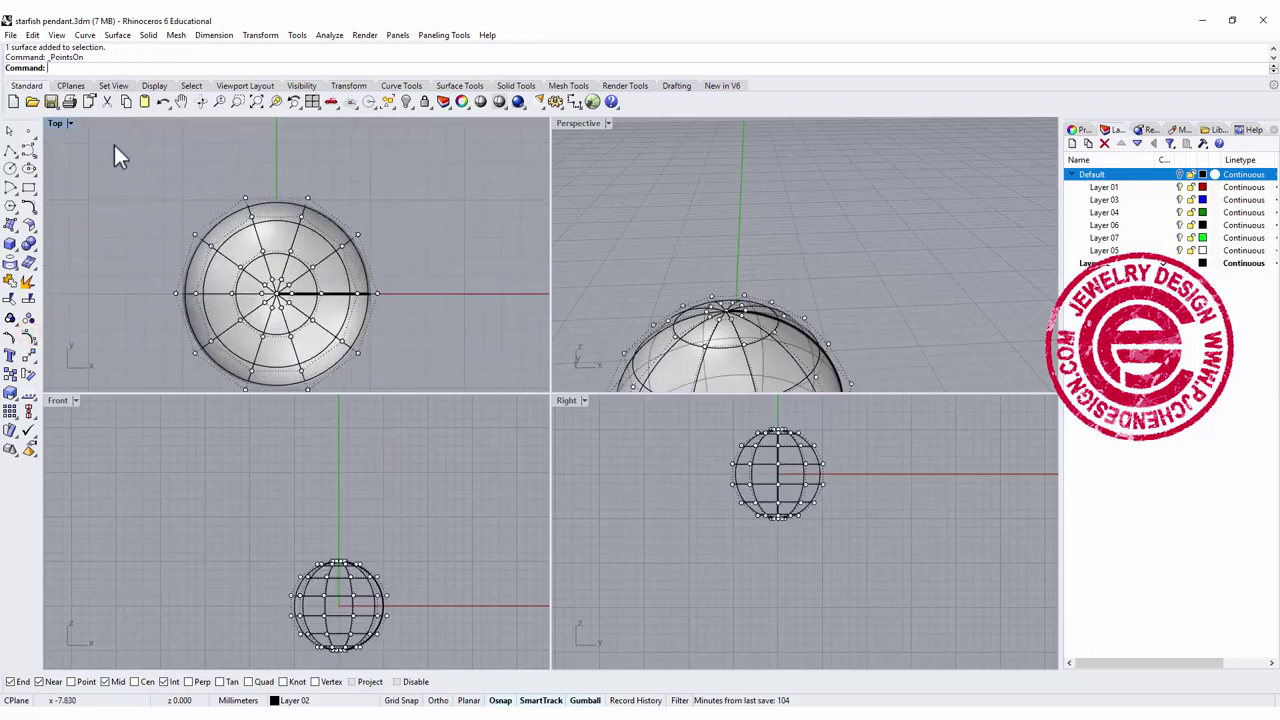
pyautogui.doubleClick(58, 126)
pyautogui.scroll(-4, 868, 250)
pyautogui.moveTo(752, 294); pyautogui.dragTo(655, 259, button='right')
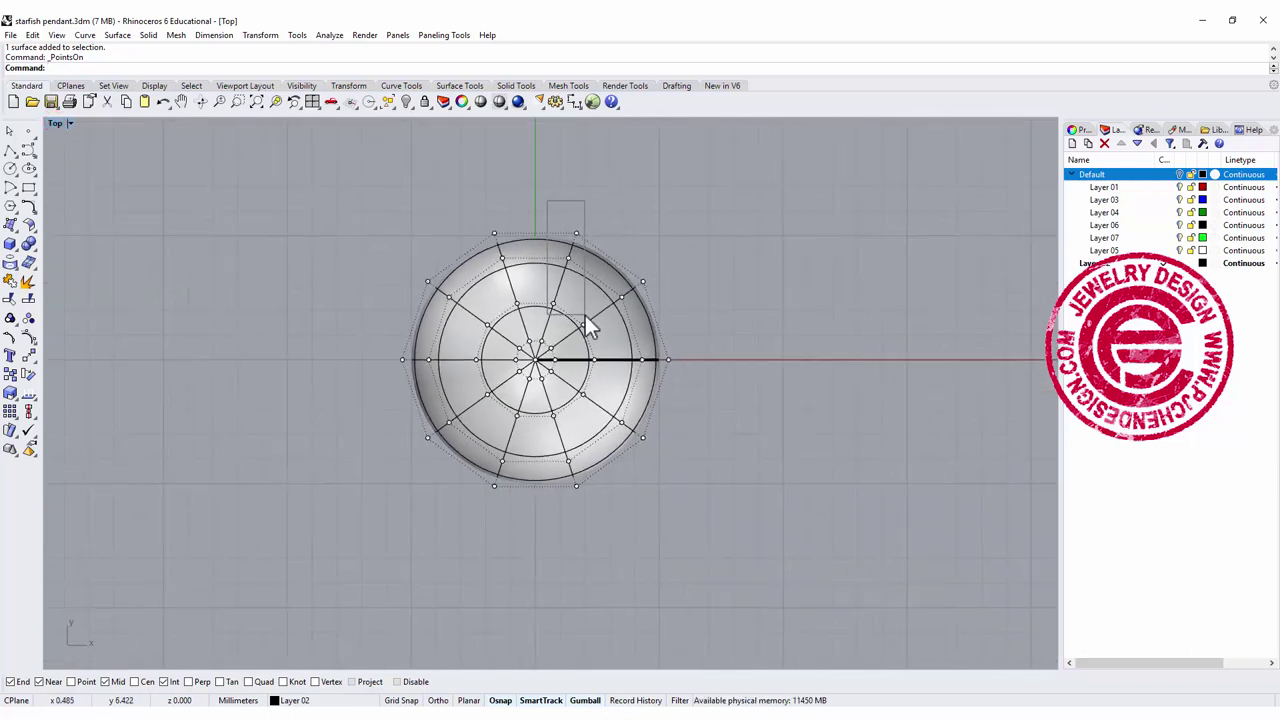
pyautogui.moveTo(585, 312); pyautogui.dragTo(549, 300)
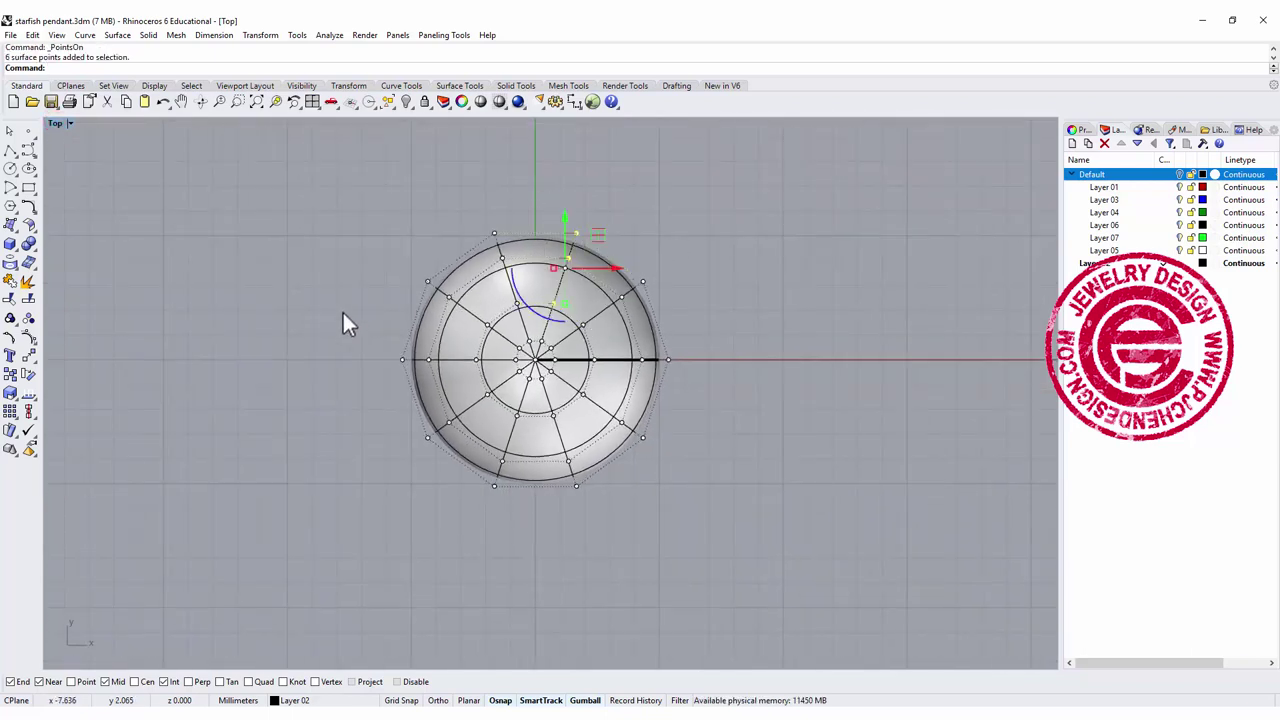
pyautogui.keyDown('shift'); pyautogui.moveTo(336, 321); pyautogui.dragTo(490, 385); pyautogui.keyUp('shift')
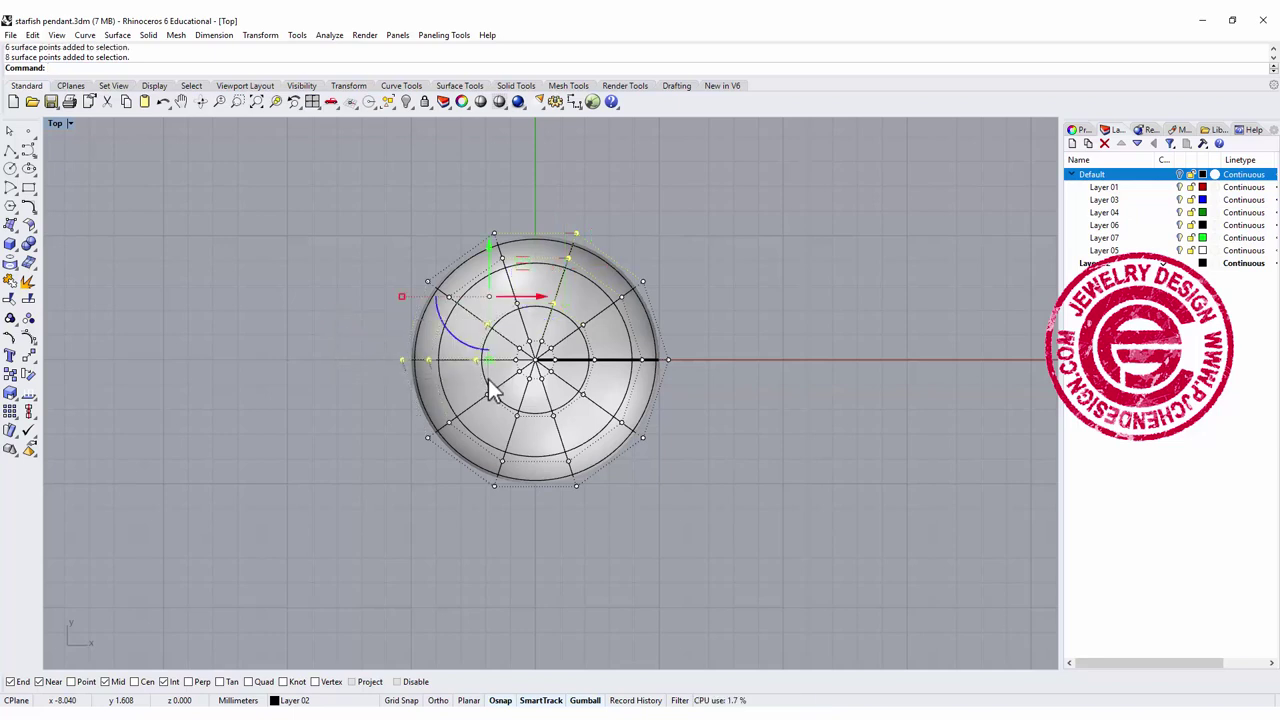
pyautogui.keyDown('ctrl'); pyautogui.moveTo(371, 281); pyautogui.dragTo(482, 356); pyautogui.keyUp('ctrl')
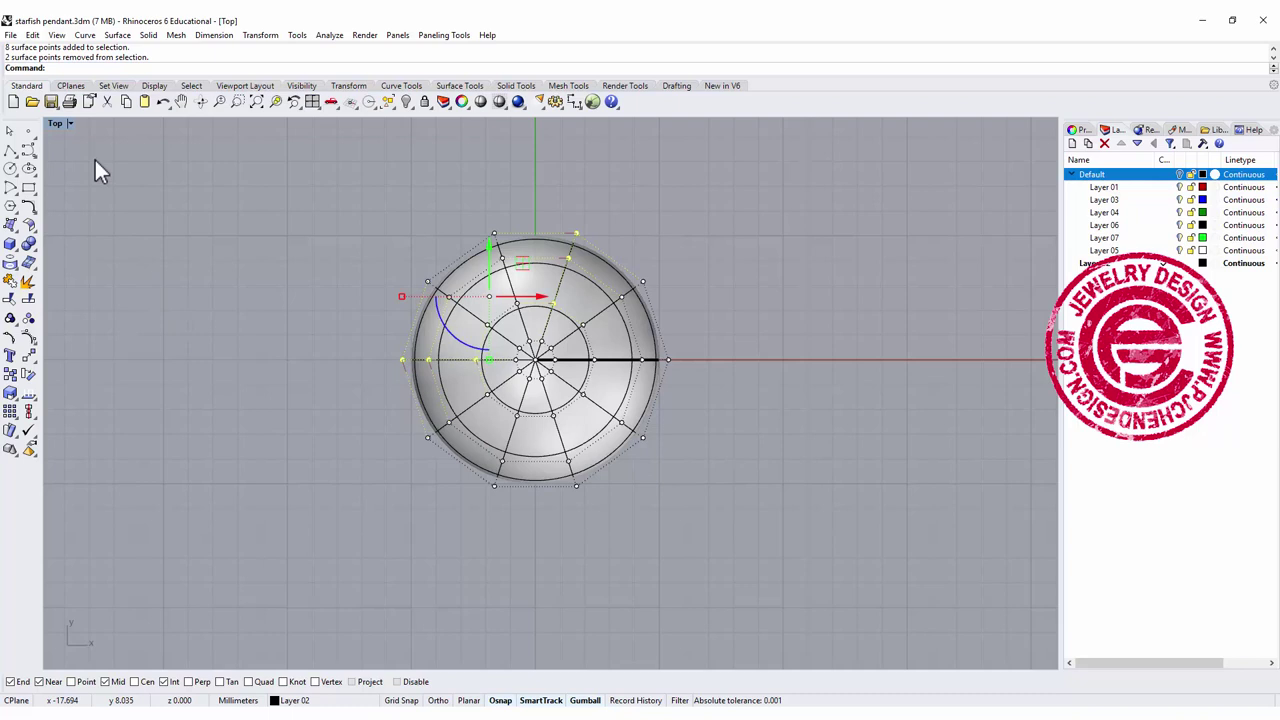
# Switch the Top view to Wireframe display and clear the selection on the sphere.
pyautogui.click(72, 127)
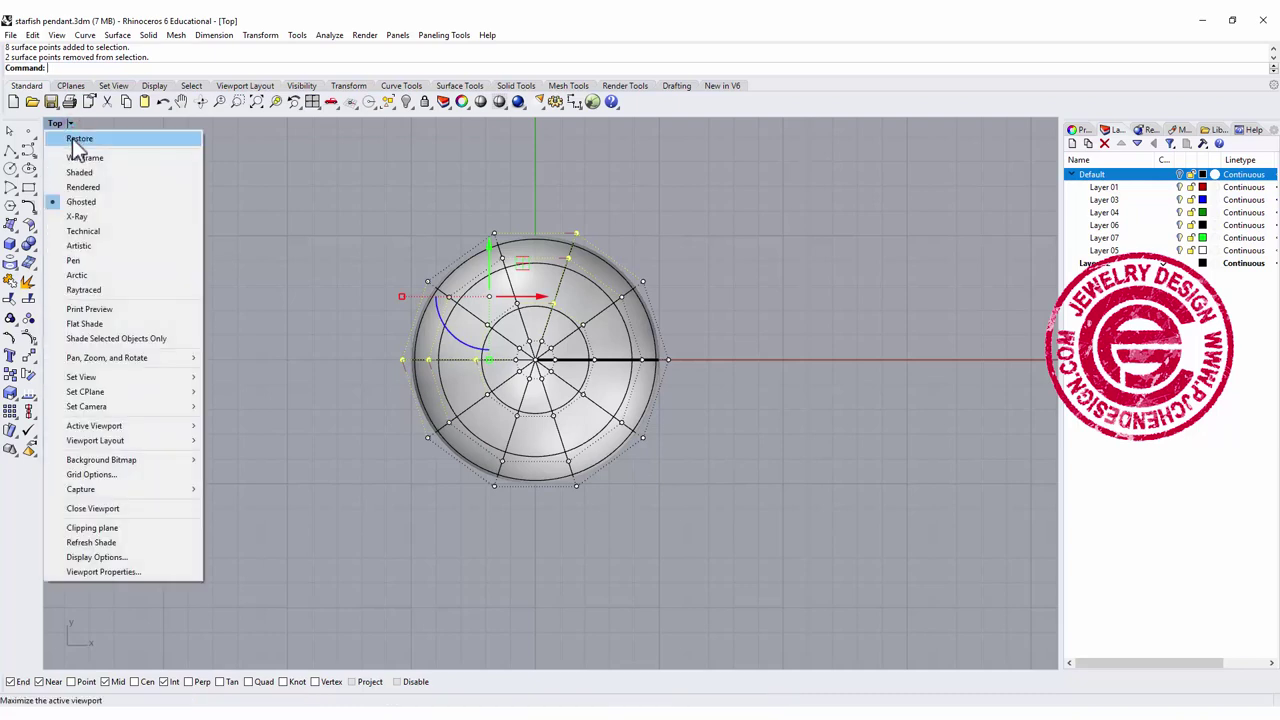
pyautogui.click(80, 158)
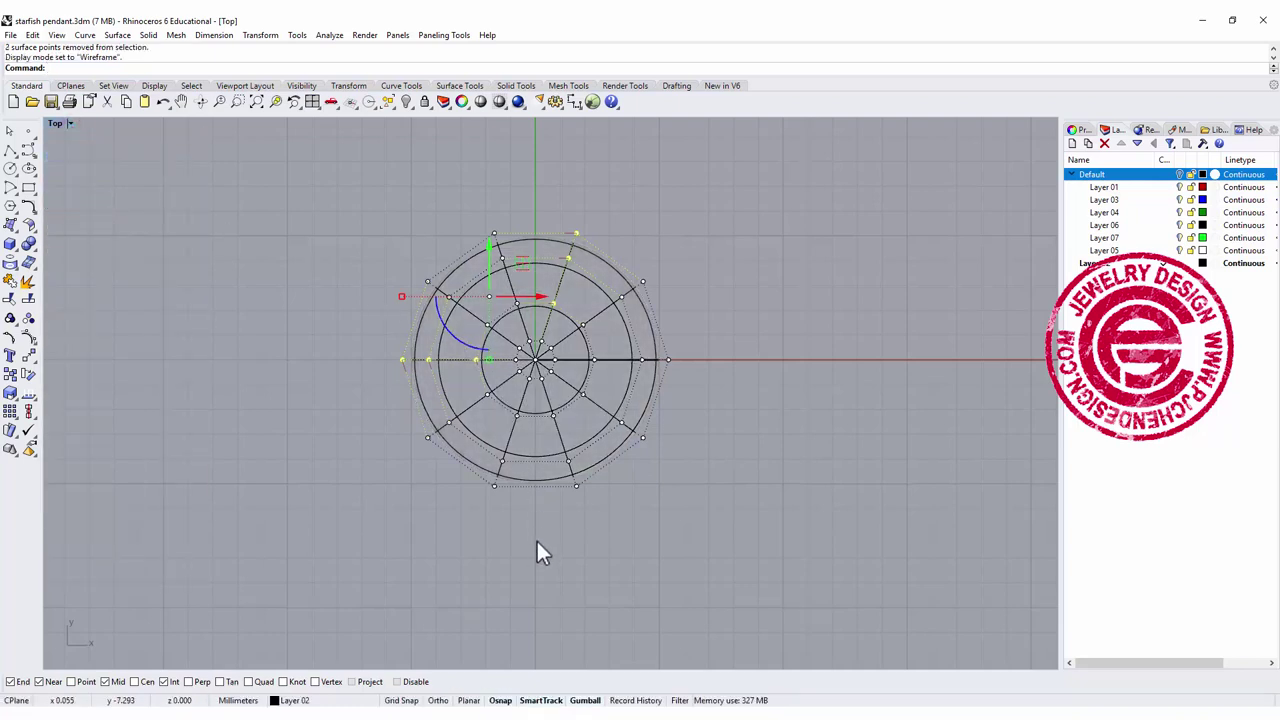
pyautogui.click(496, 452)
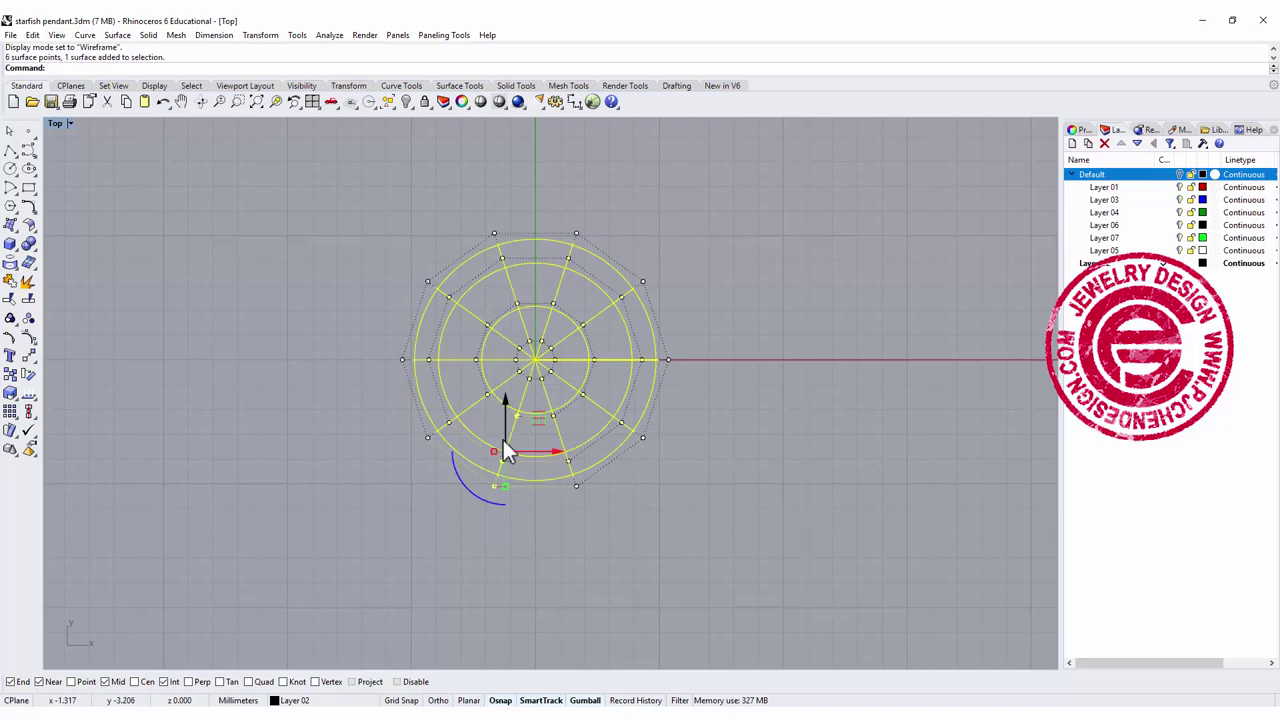
pyautogui.click(540, 524)
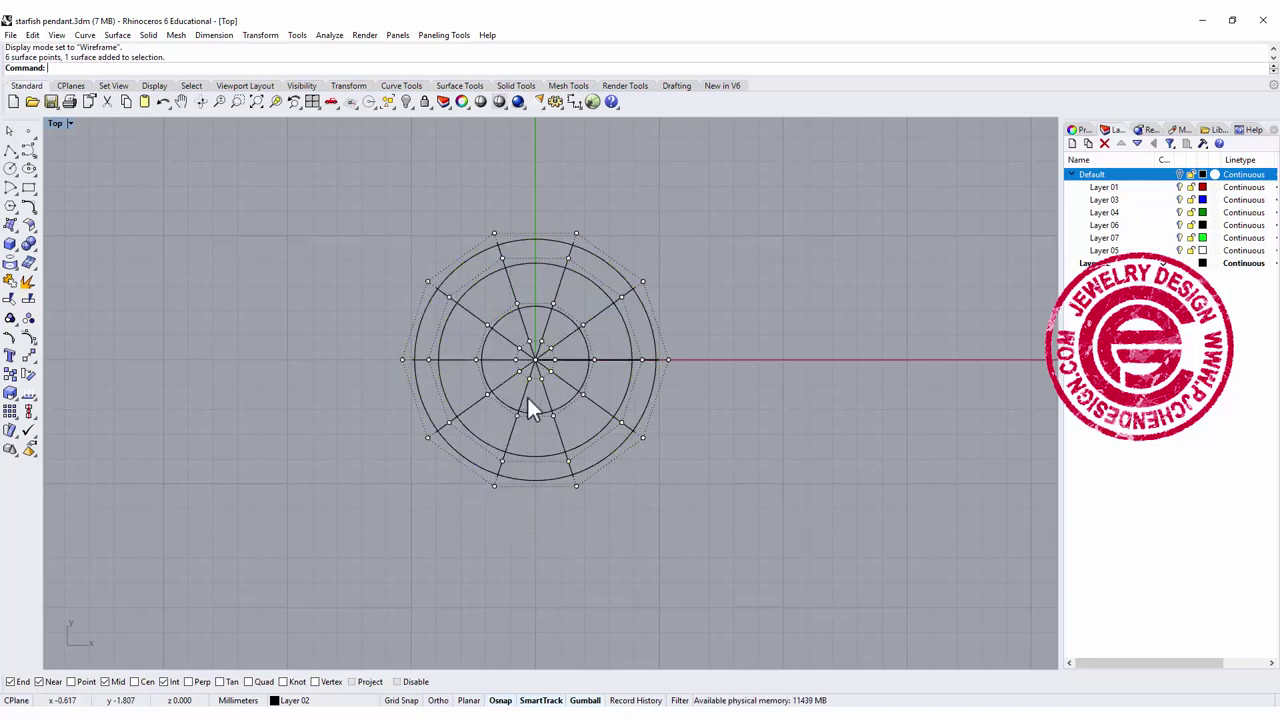
# Select the control points along every other spoke of the sphere, five spokes in total, leaving out the points nearest the centre.
pyautogui.click(582, 313)
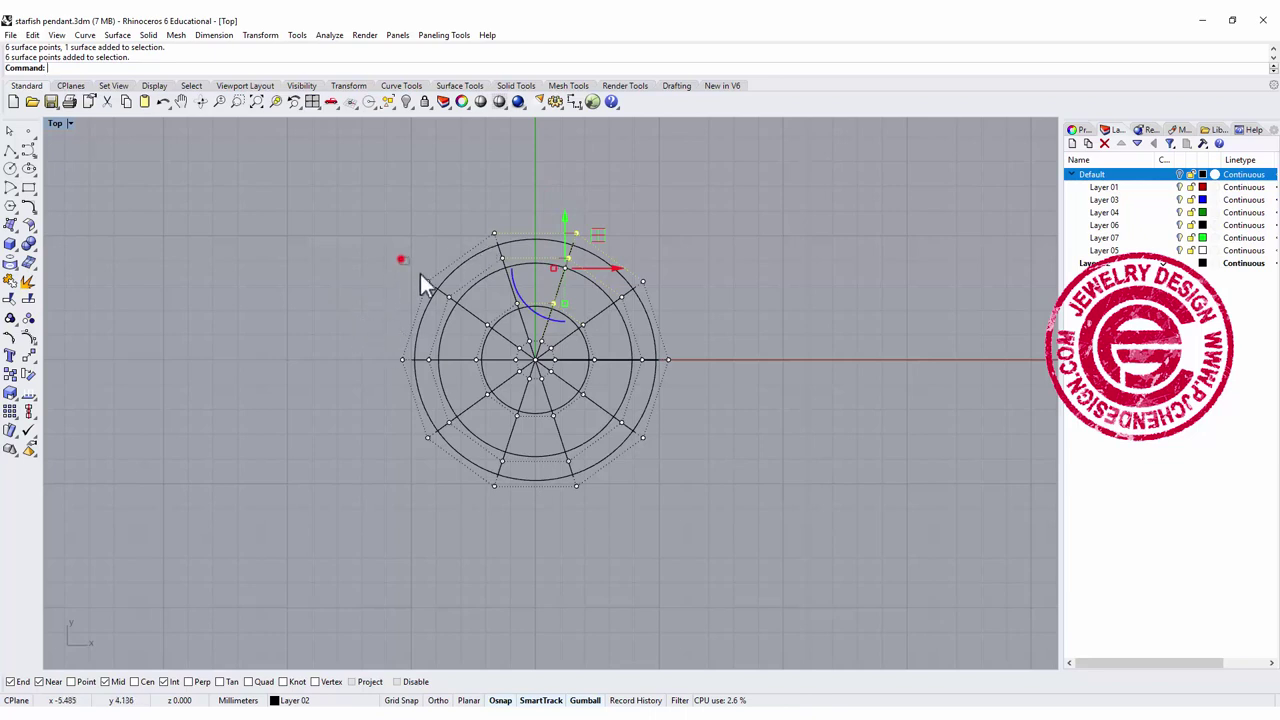
pyautogui.moveTo(420, 273); pyautogui.dragTo(490, 334)
pyautogui.moveTo(394, 268); pyautogui.dragTo(495, 337)
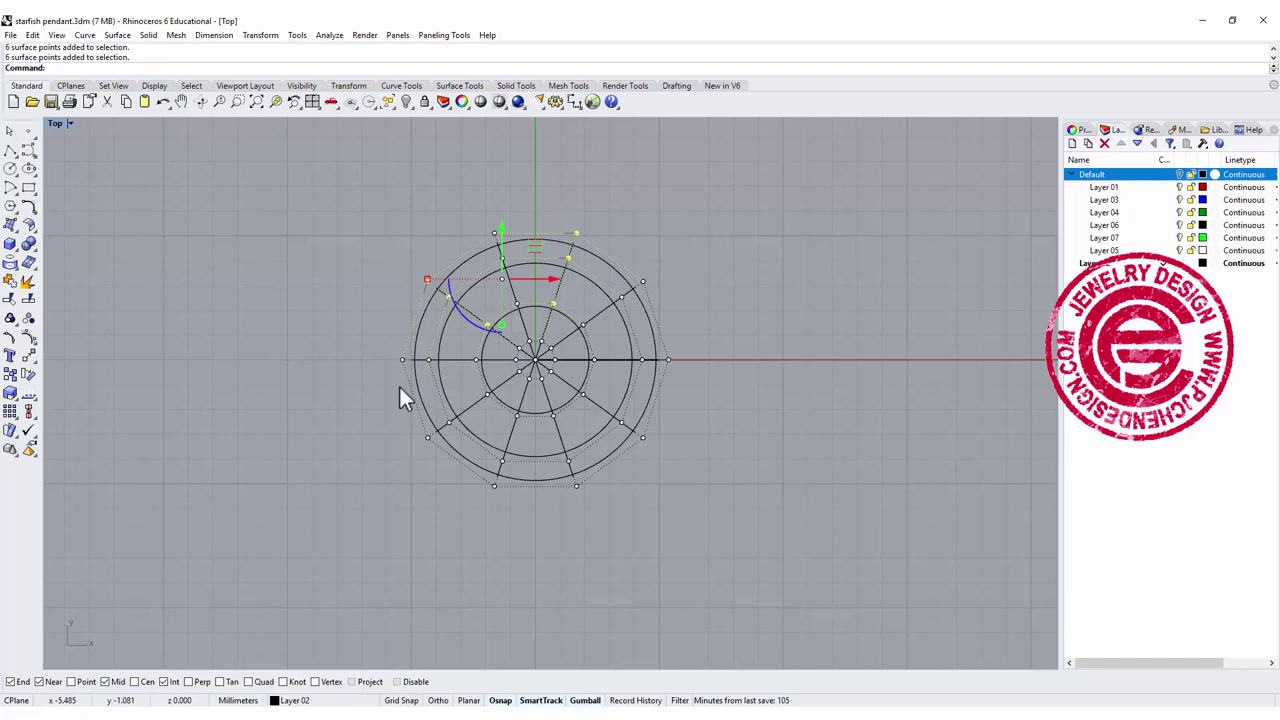
pyautogui.moveTo(382, 381); pyautogui.dragTo(500, 455)
pyautogui.moveTo(567, 497); pyautogui.dragTo(585, 521)
pyautogui.keyDown('shift'); pyautogui.moveTo(577, 343); pyautogui.dragTo(708, 369); pyautogui.keyUp('shift')
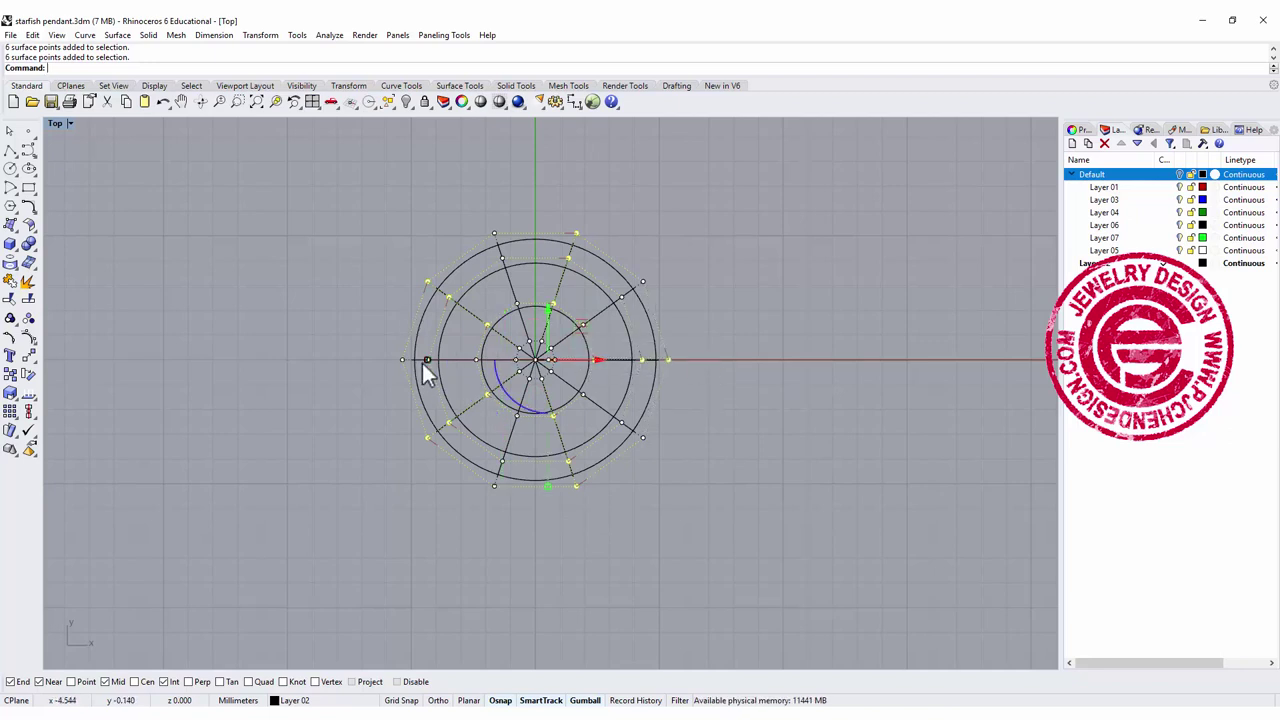
# Scale the selected spoke points uniformly outward to stretch the sphere into a five-armed star, and clear the selection.
pyautogui.moveTo(427, 359); pyautogui.dragTo(233, 358)
pyautogui.click(778, 254)
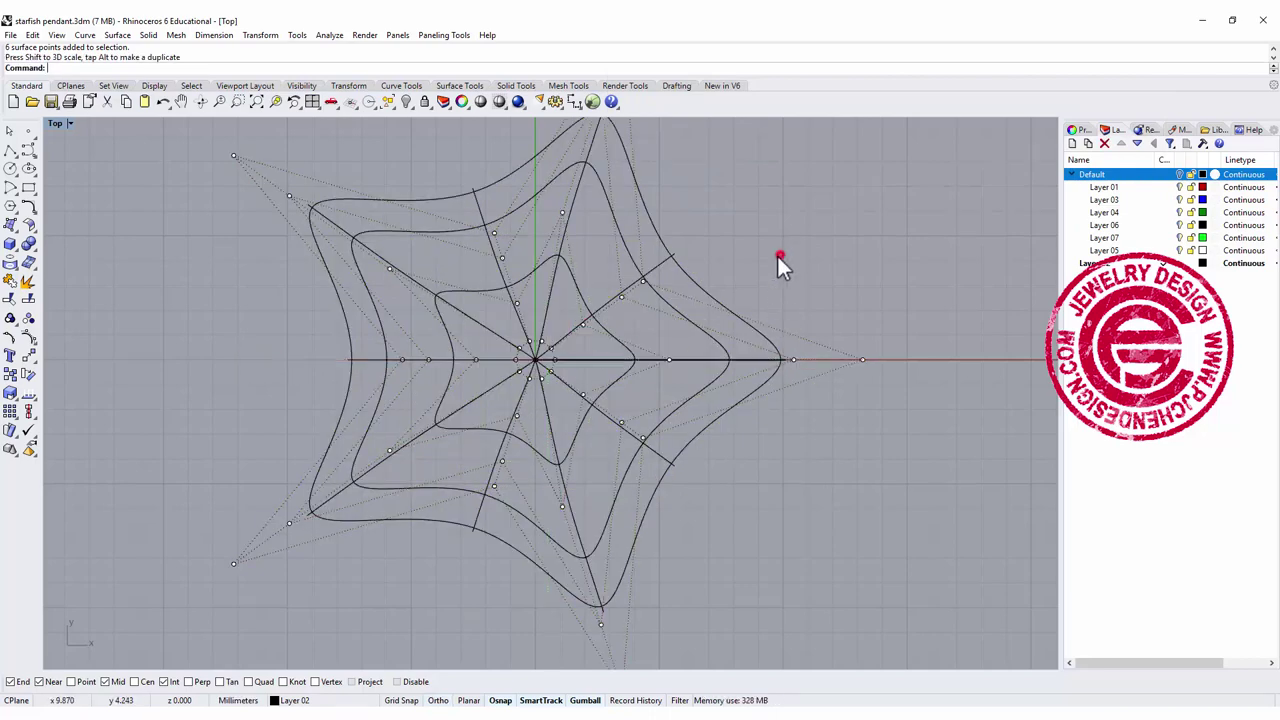
pyautogui.scroll(-6, 778, 254)
pyautogui.moveTo(786, 306); pyautogui.dragTo(633, 361, button='right')
pyautogui.scroll(4, 493, 308)
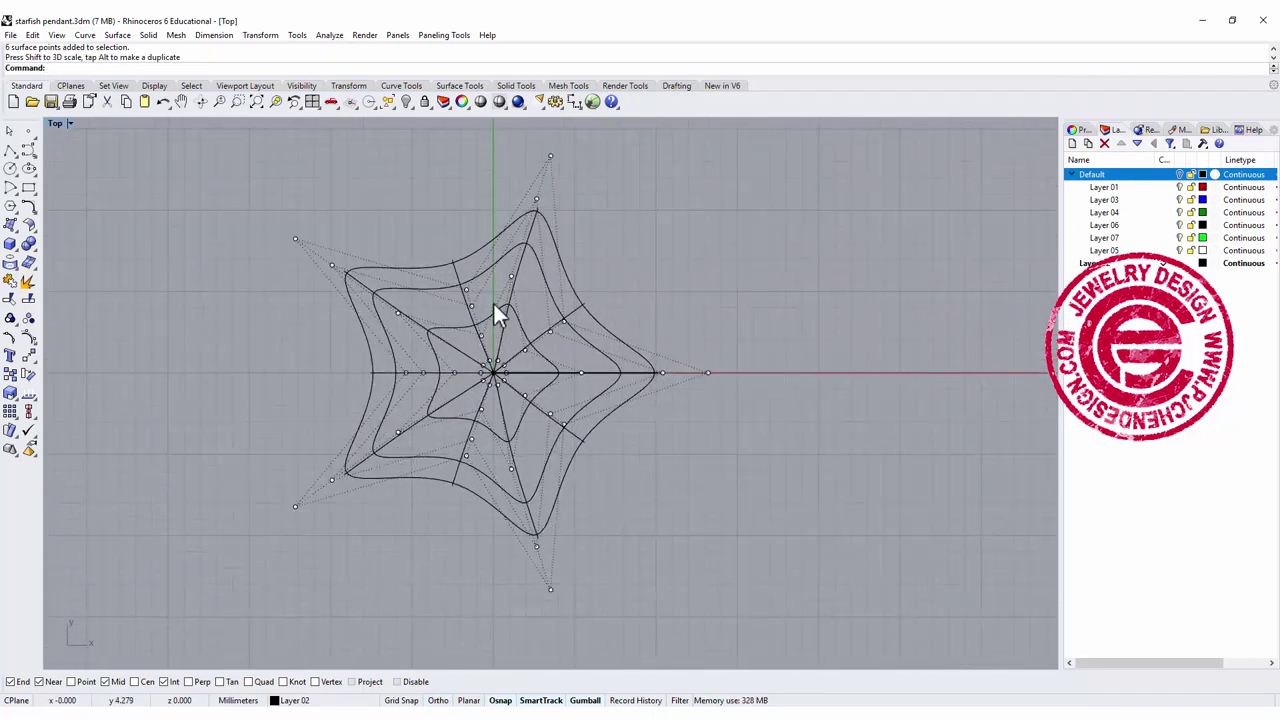
# Select the control points of the five valleys between the arms, scale them slightly toward the centre, and clear the selection.
pyautogui.moveTo(480, 295); pyautogui.dragTo(489, 349)
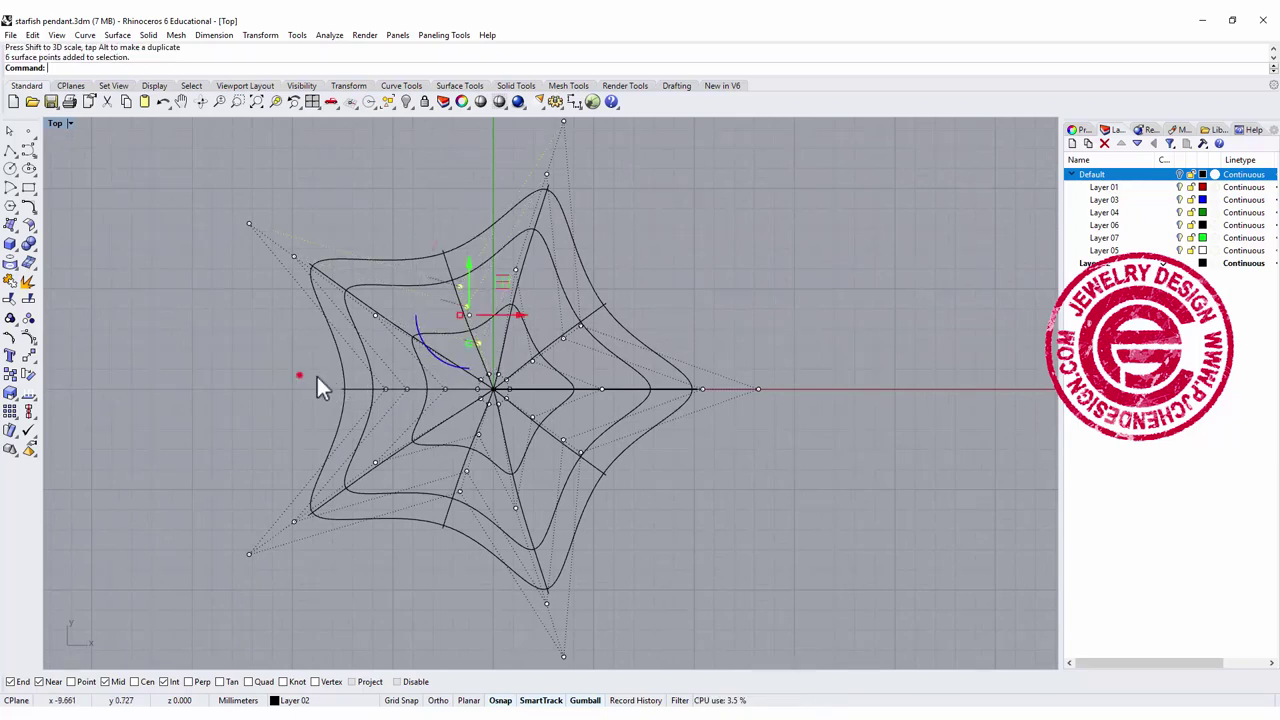
pyautogui.keyDown('shift'); pyautogui.moveTo(316, 374); pyautogui.dragTo(505, 553); pyautogui.keyUp('shift')
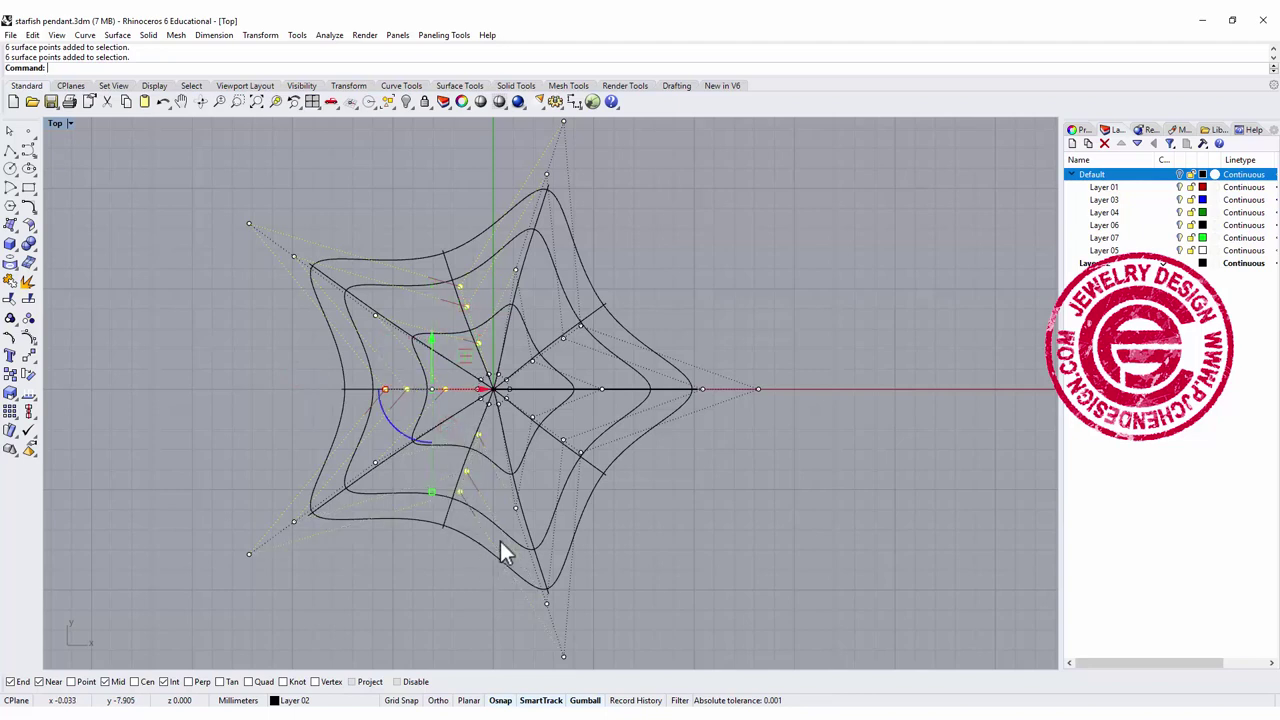
pyautogui.keyDown('shift'); pyautogui.moveTo(523, 398); pyautogui.dragTo(634, 483); pyautogui.keyUp('shift')
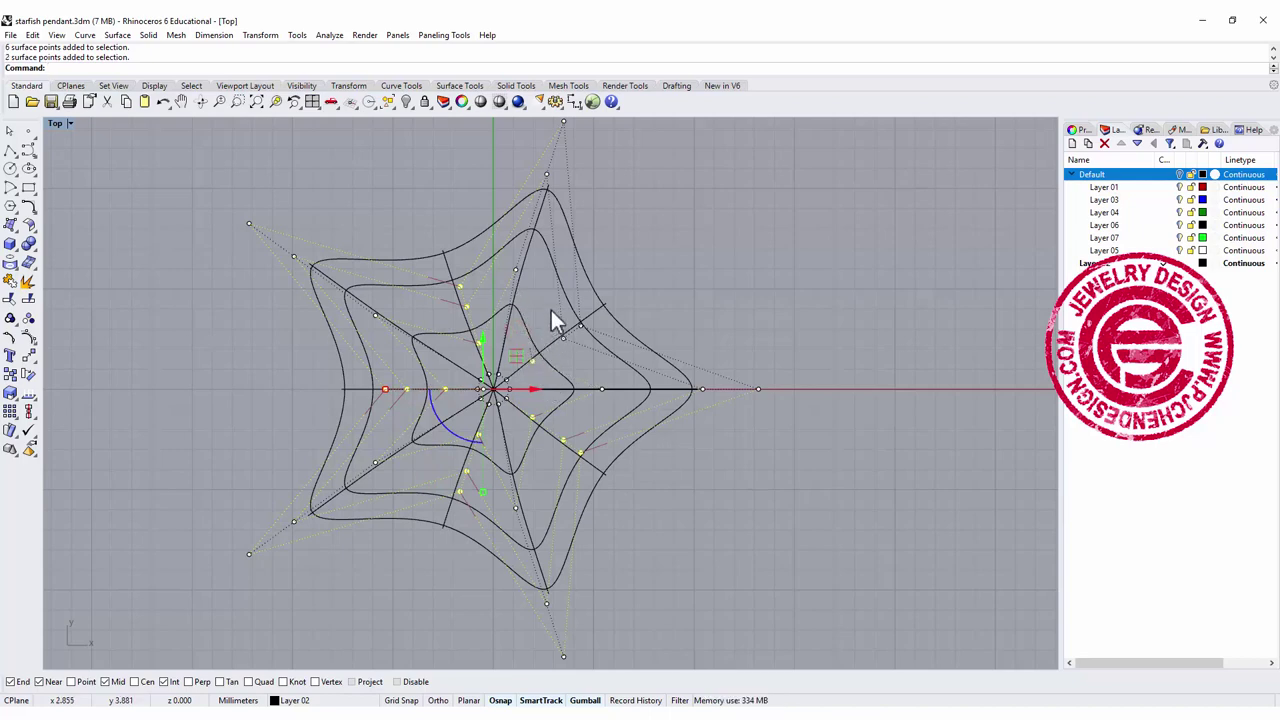
pyautogui.keyDown('shift'); pyautogui.moveTo(548, 294); pyautogui.dragTo(602, 351); pyautogui.keyUp('shift')
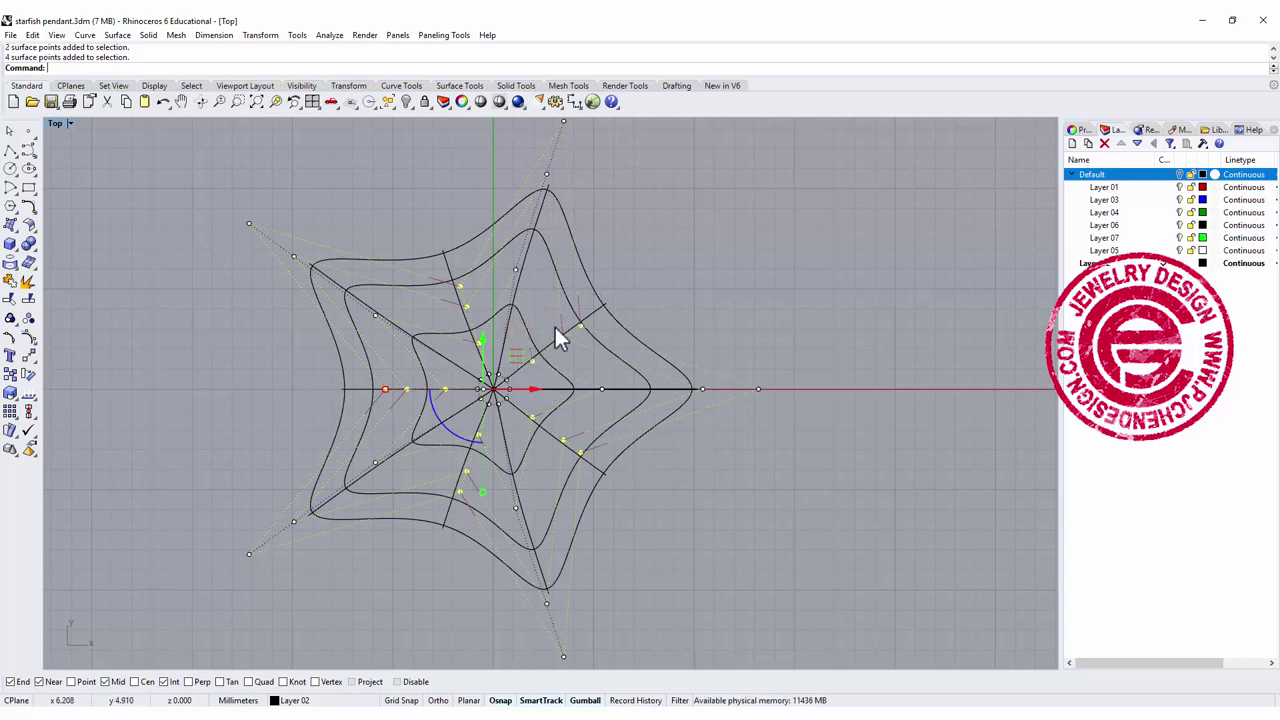
pyautogui.moveTo(384, 390); pyautogui.dragTo(413, 393)
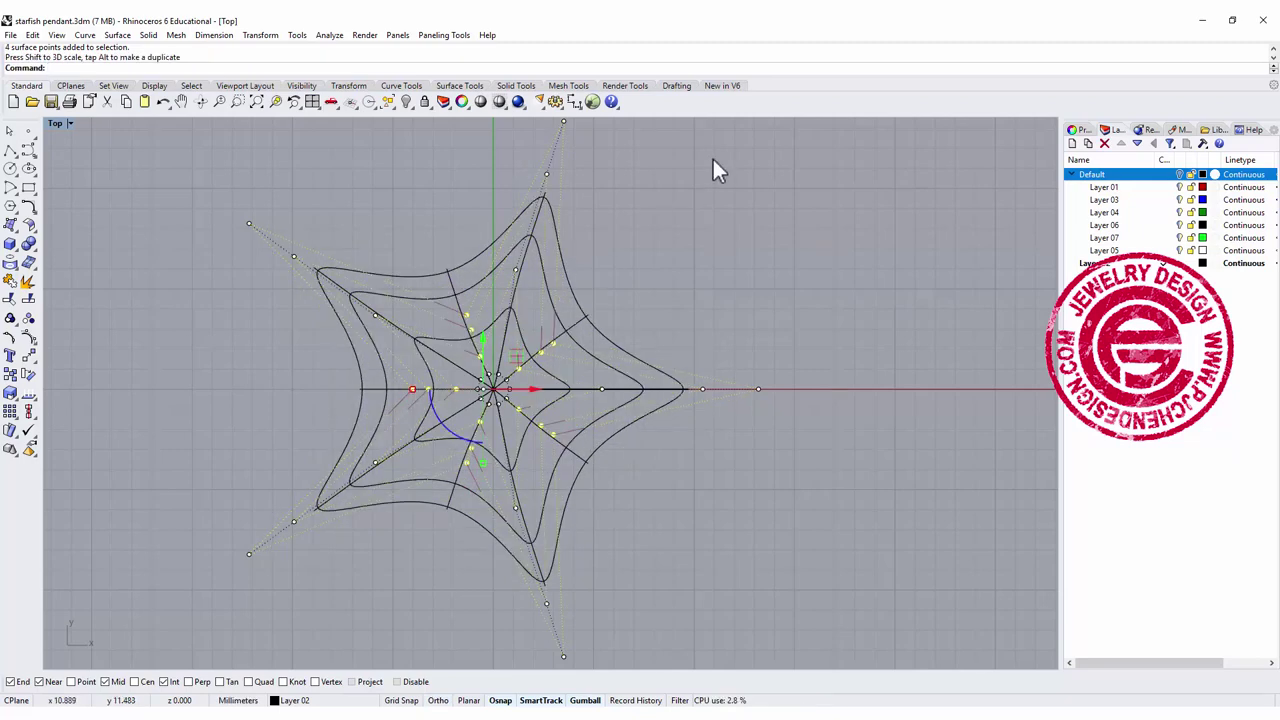
pyautogui.scroll(4, 540, 215)
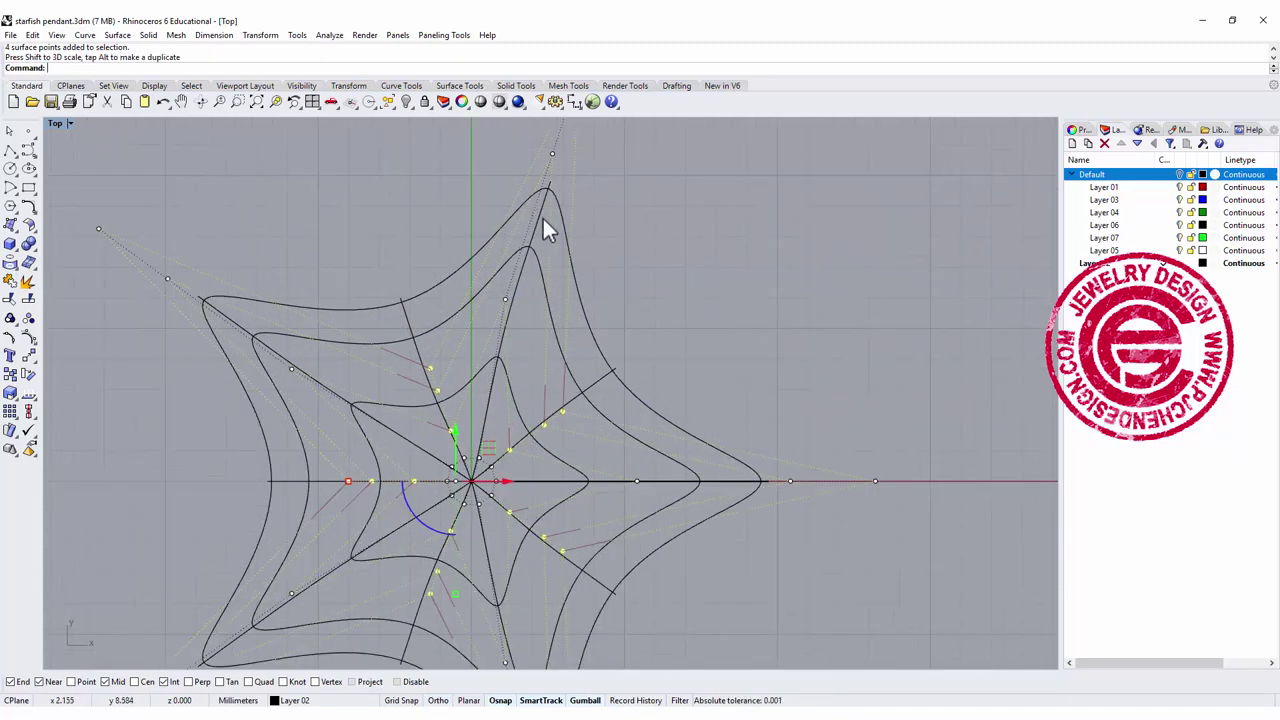
pyautogui.click(632, 204)
pyautogui.click(565, 218)
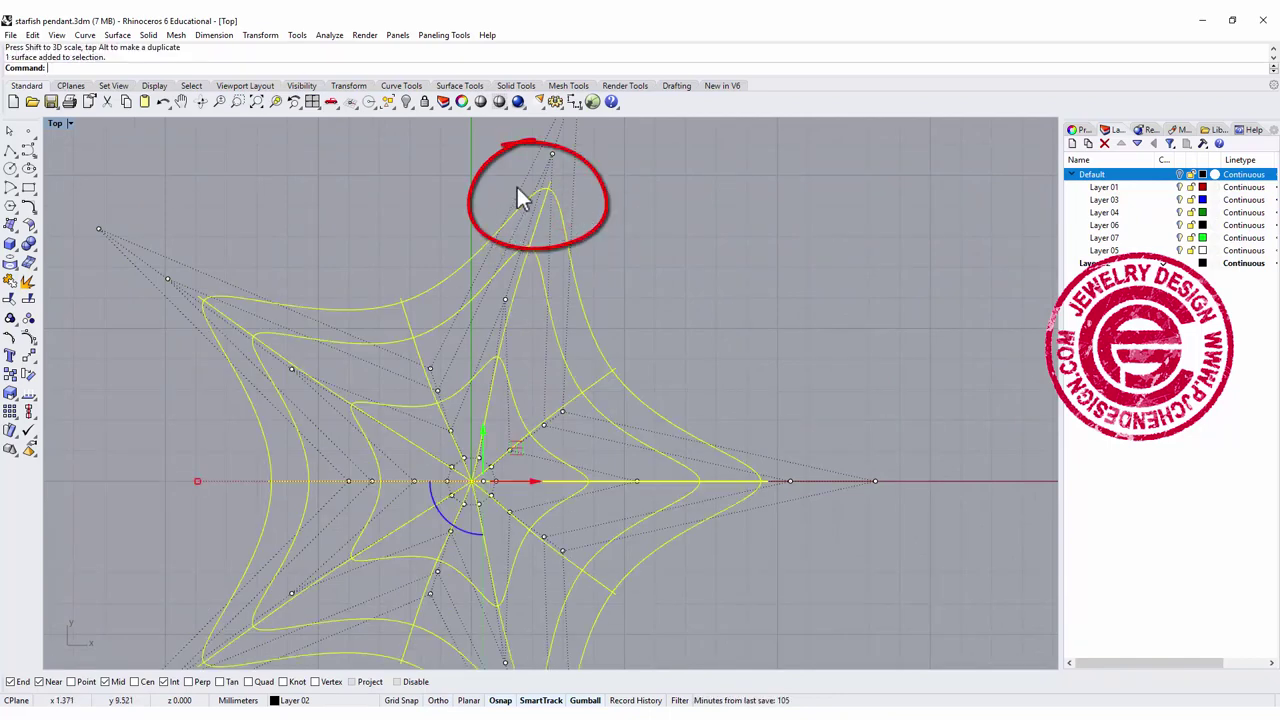
pyautogui.click(691, 243)
pyautogui.scroll(-3, 691, 289)
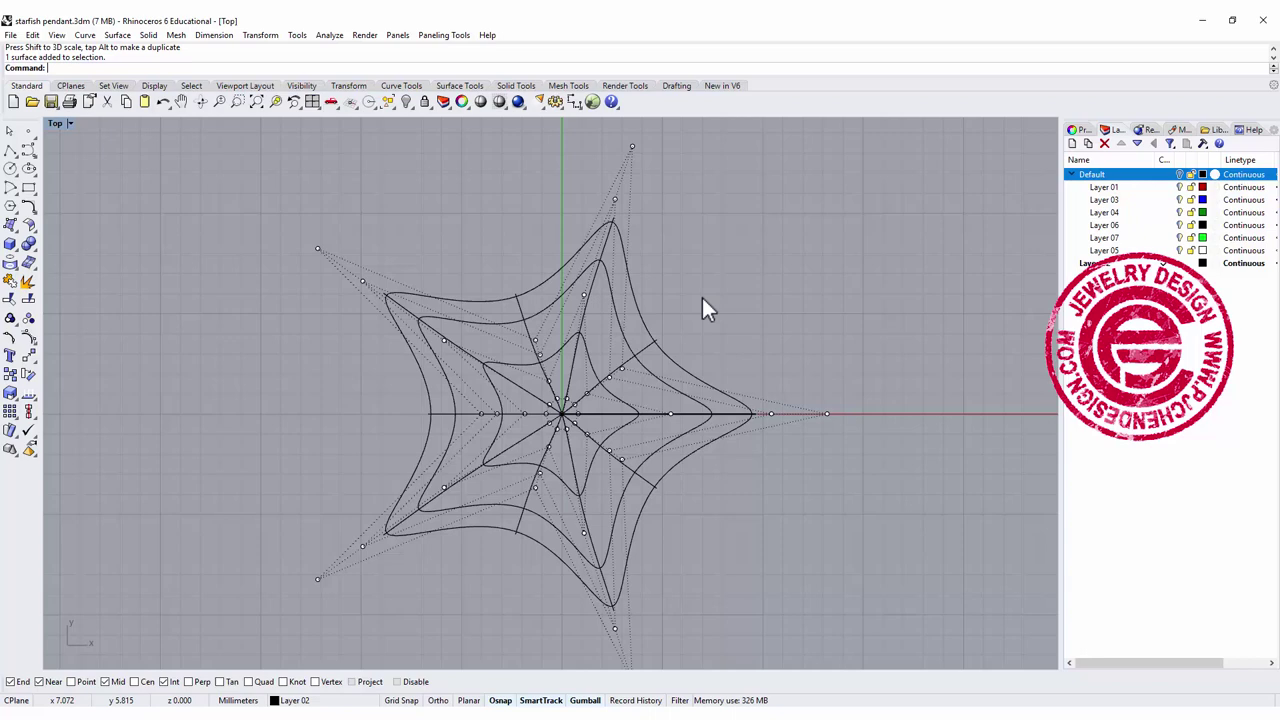
# Rebuild the star surface with a point count of 20 in U and 10 in V, degree 3 both ways, deleting the input.
pyautogui.write('Rebuild')
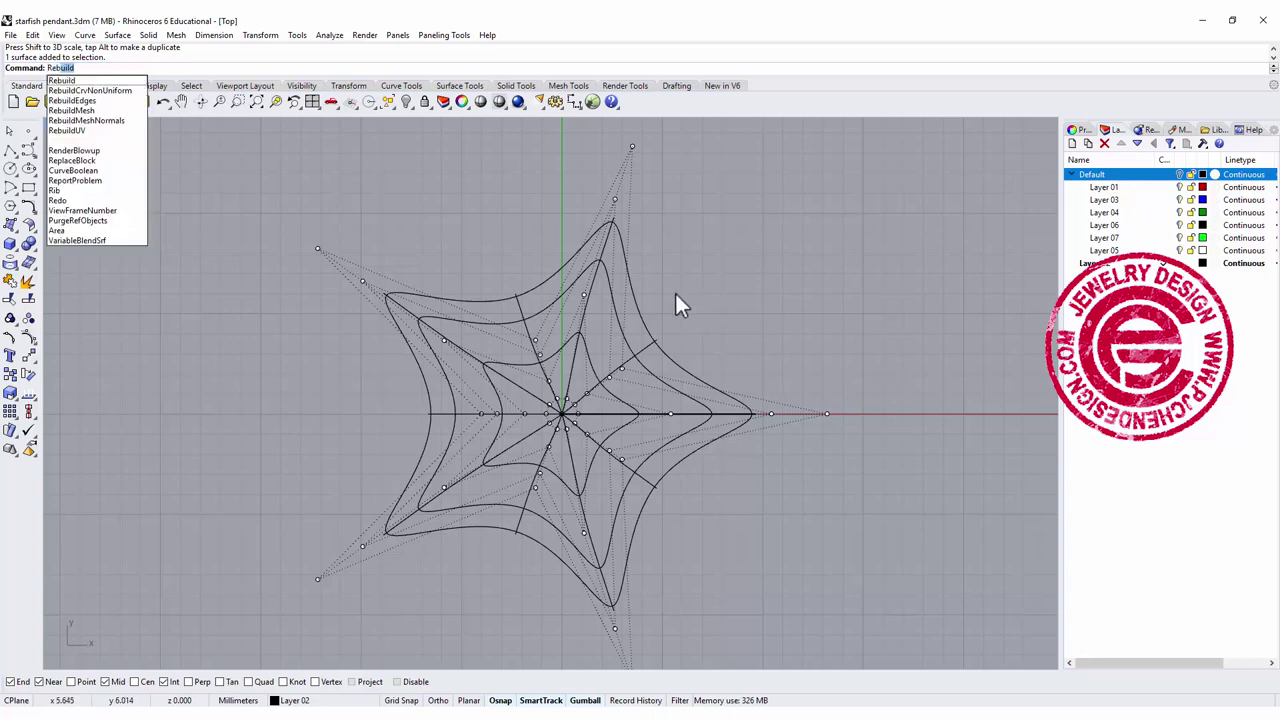
pyautogui.press('Return')
pyautogui.click(637, 310)
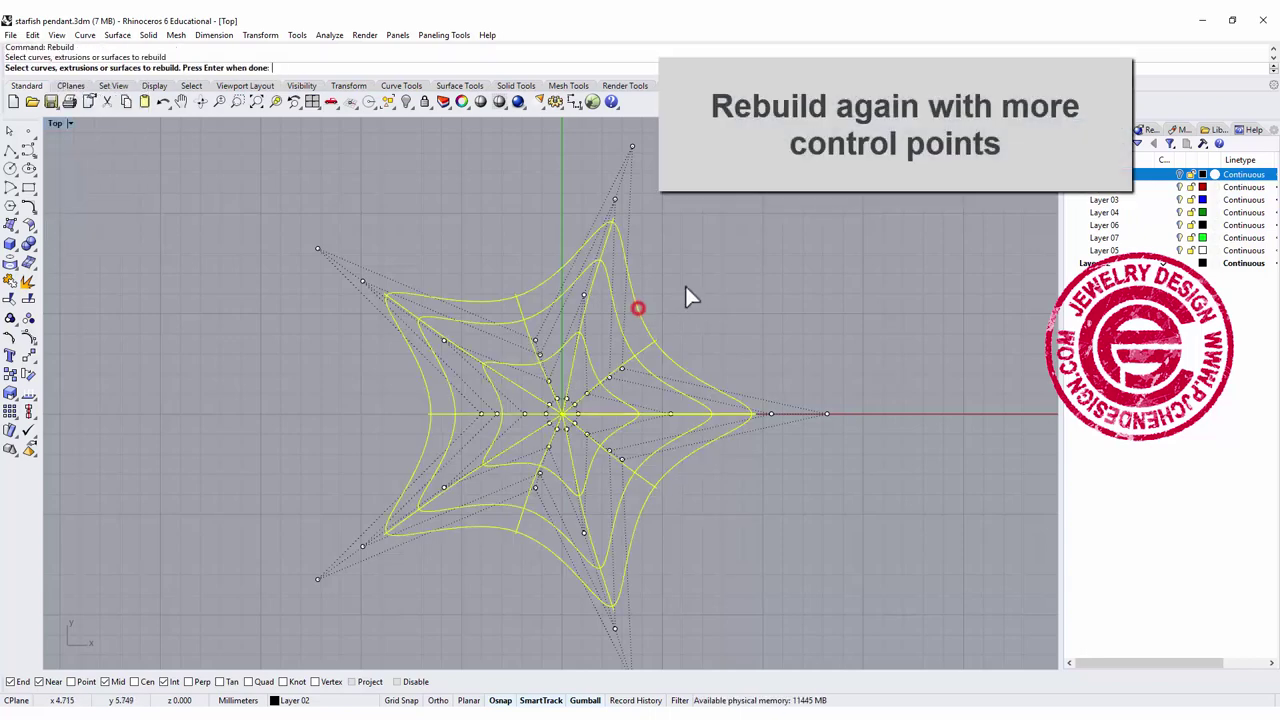
pyautogui.press('Return')
pyautogui.moveTo(448, 195); pyautogui.dragTo(328, 182)
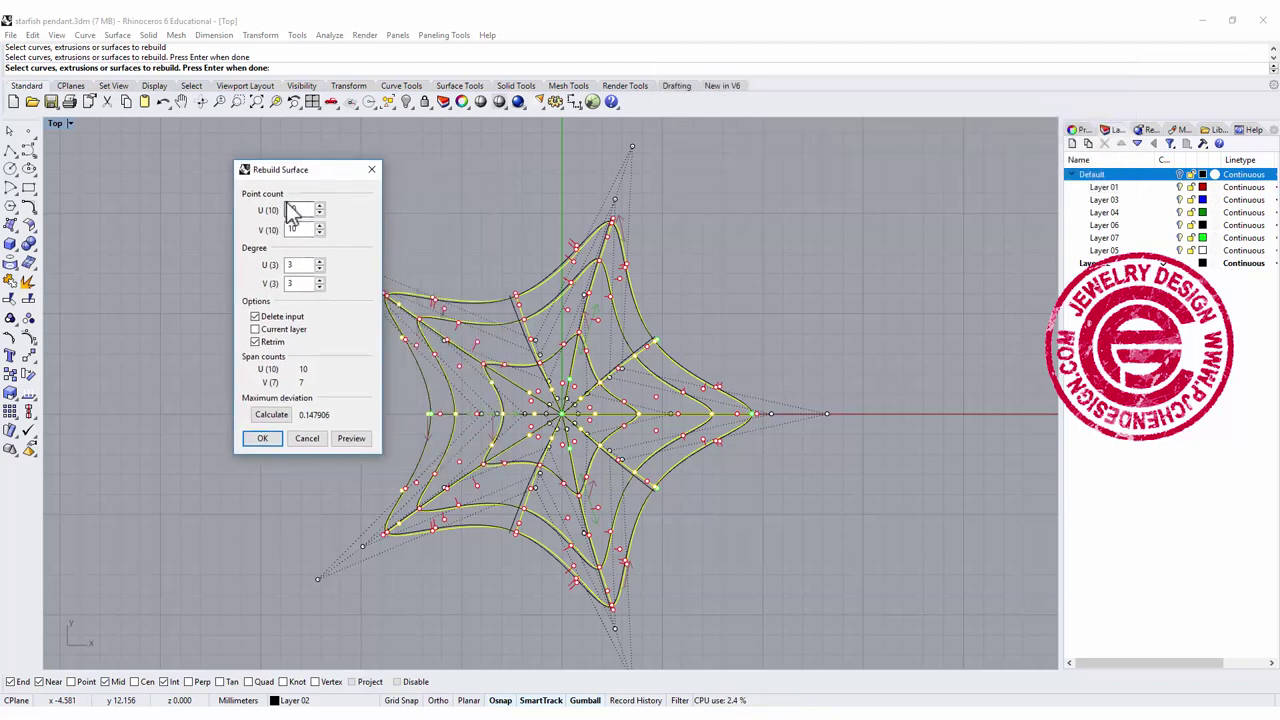
pyautogui.doubleClick(305, 208)
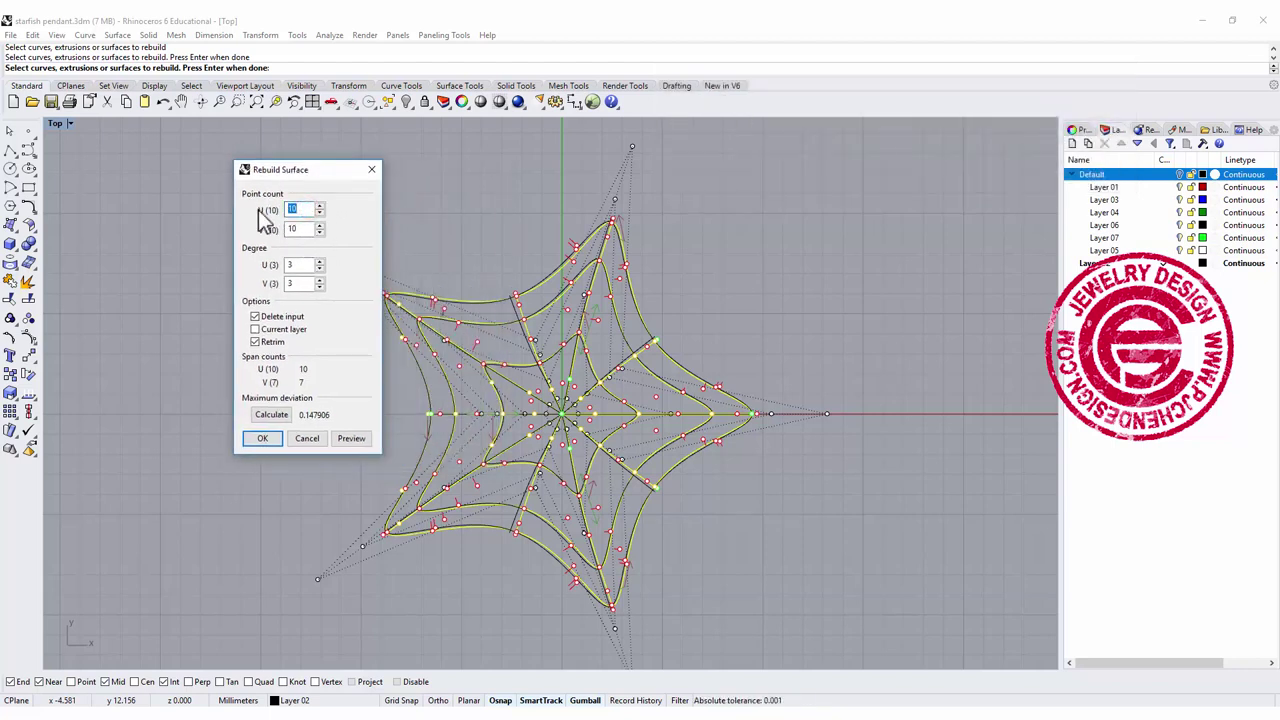
pyautogui.write('20')
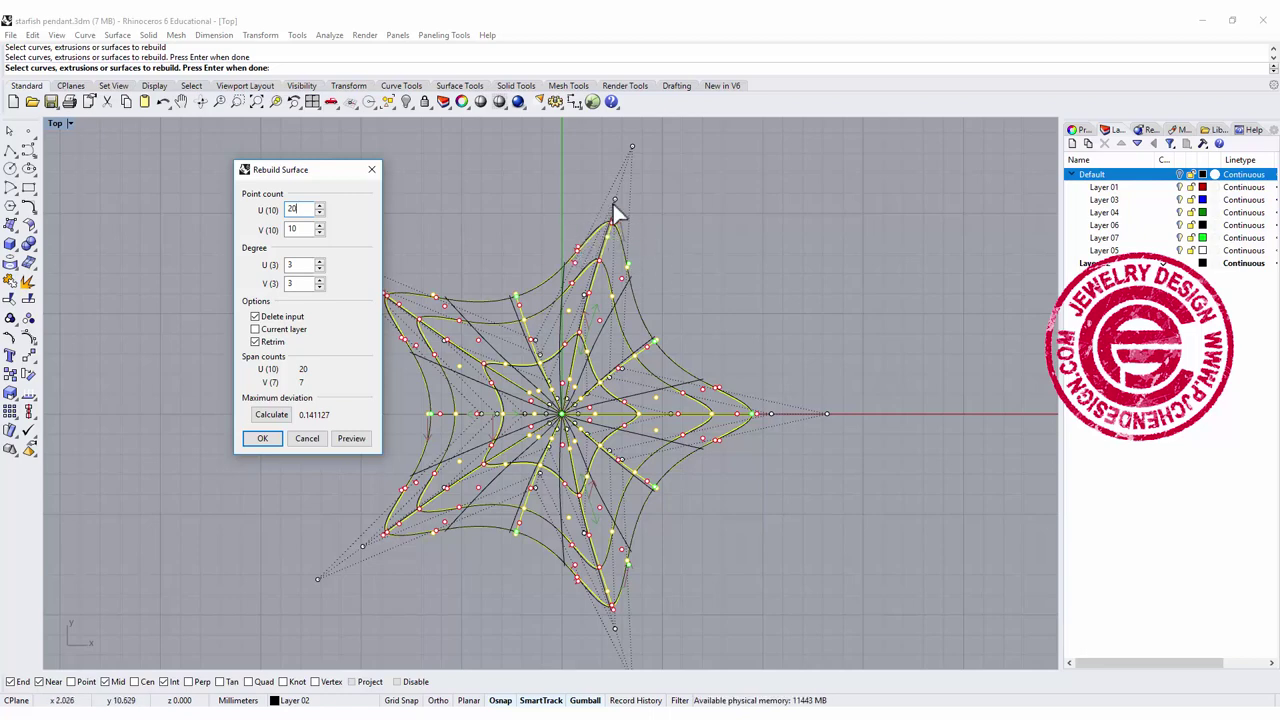
pyautogui.click(270, 442)
# Shorten the top, upper-left and lower-left arms slightly by moving each one's tip control points toward the centre.
pyautogui.scroll(2, 640, 237)
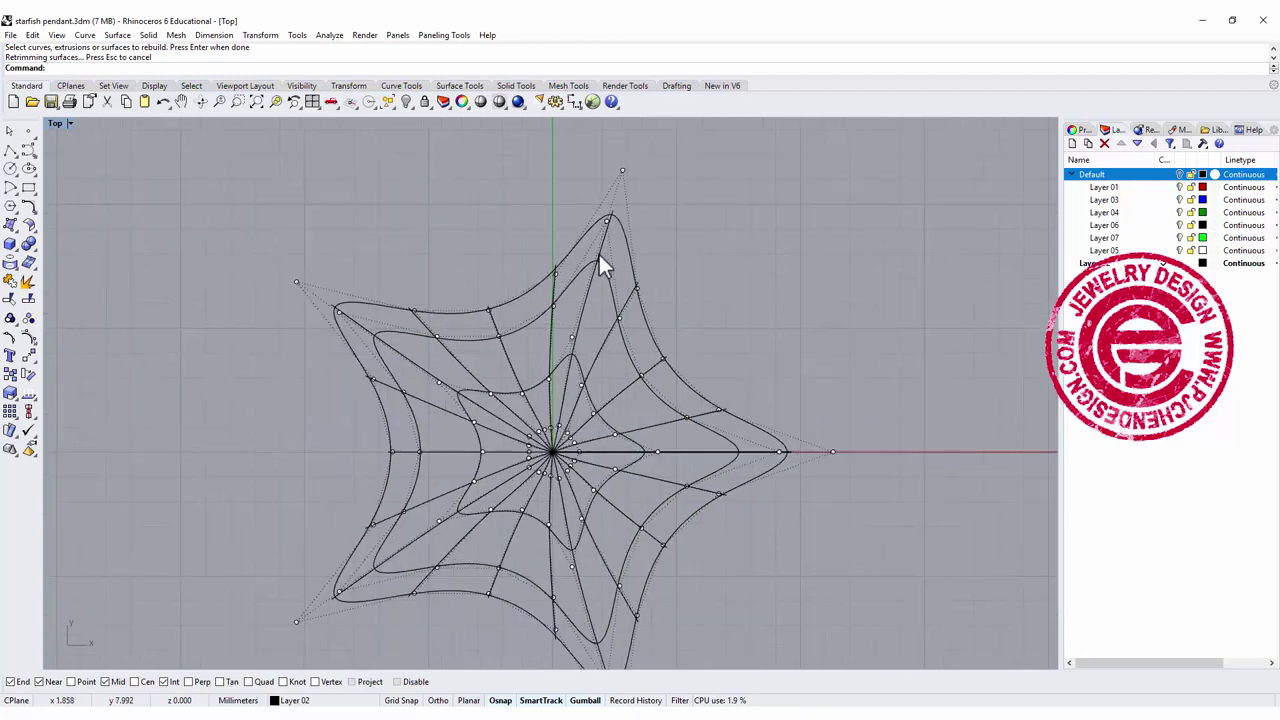
pyautogui.moveTo(625, 258); pyautogui.dragTo(626, 252)
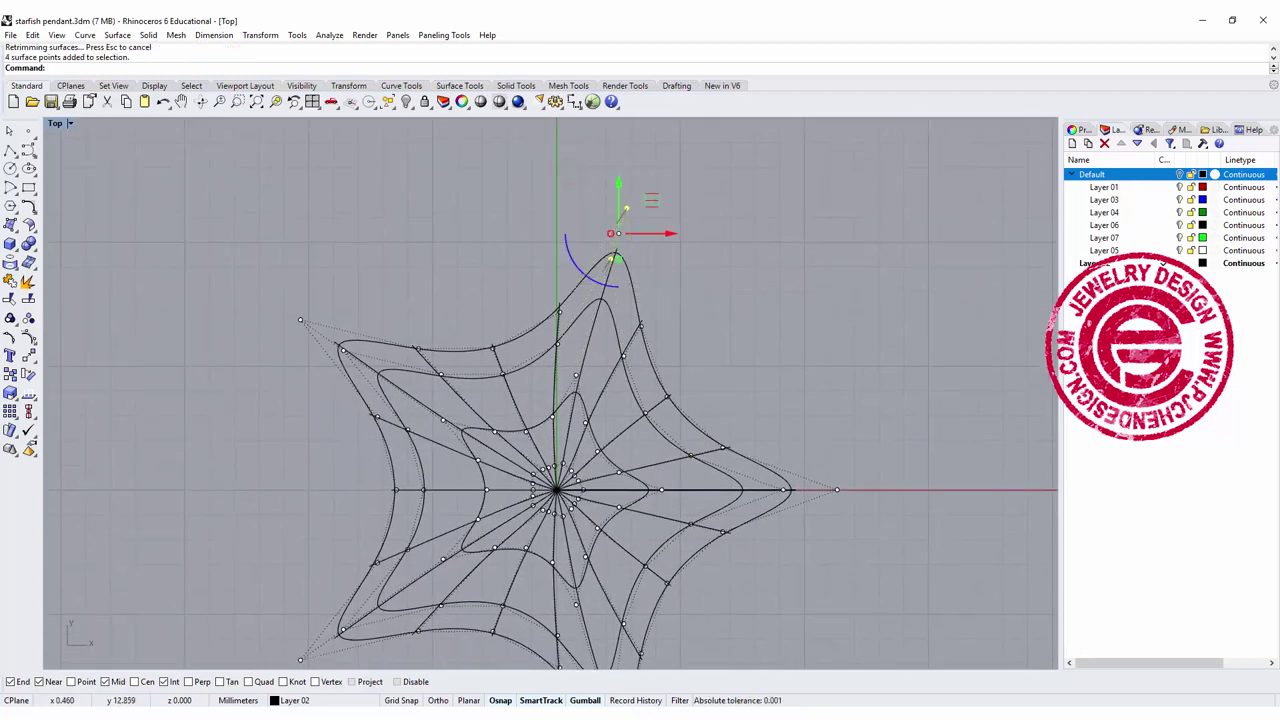
pyautogui.moveTo(649, 203); pyautogui.dragTo(652, 229)
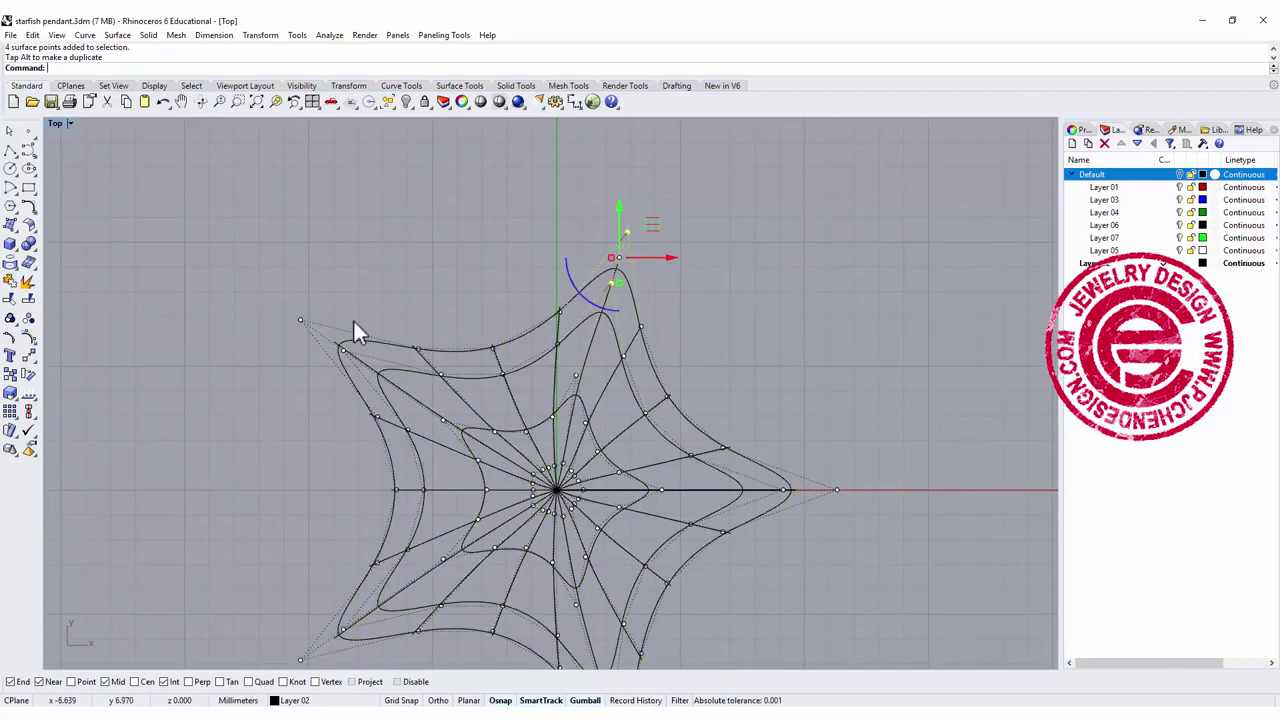
pyautogui.moveTo(270, 290); pyautogui.dragTo(360, 368)
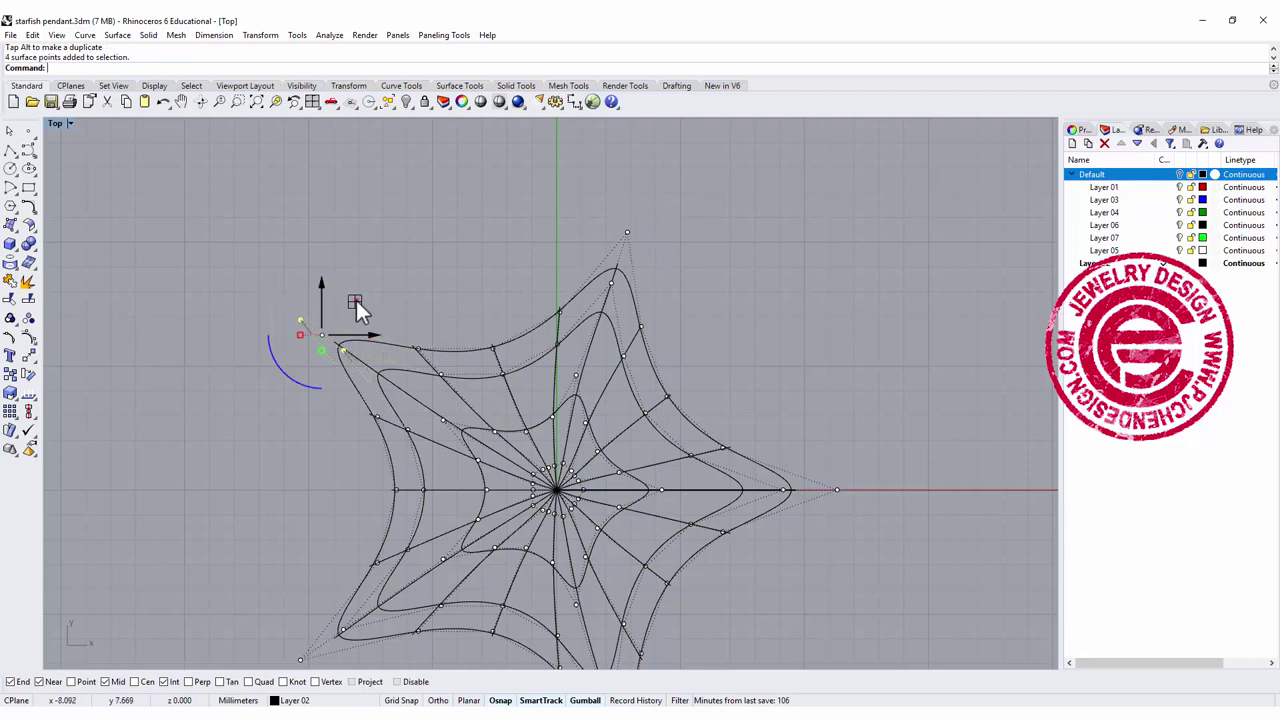
pyautogui.moveTo(356, 300); pyautogui.dragTo(386, 320)
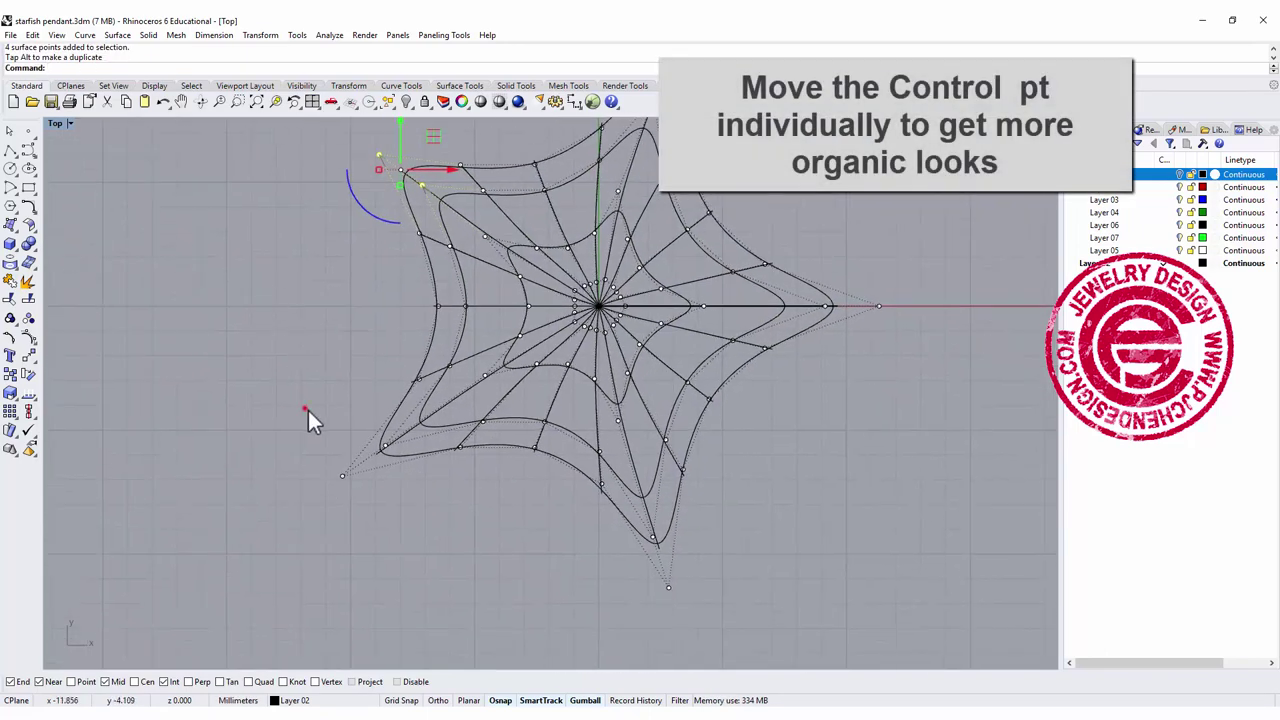
pyautogui.moveTo(306, 406); pyautogui.dragTo(398, 514)
pyautogui.moveTo(400, 433); pyautogui.dragTo(413, 433)
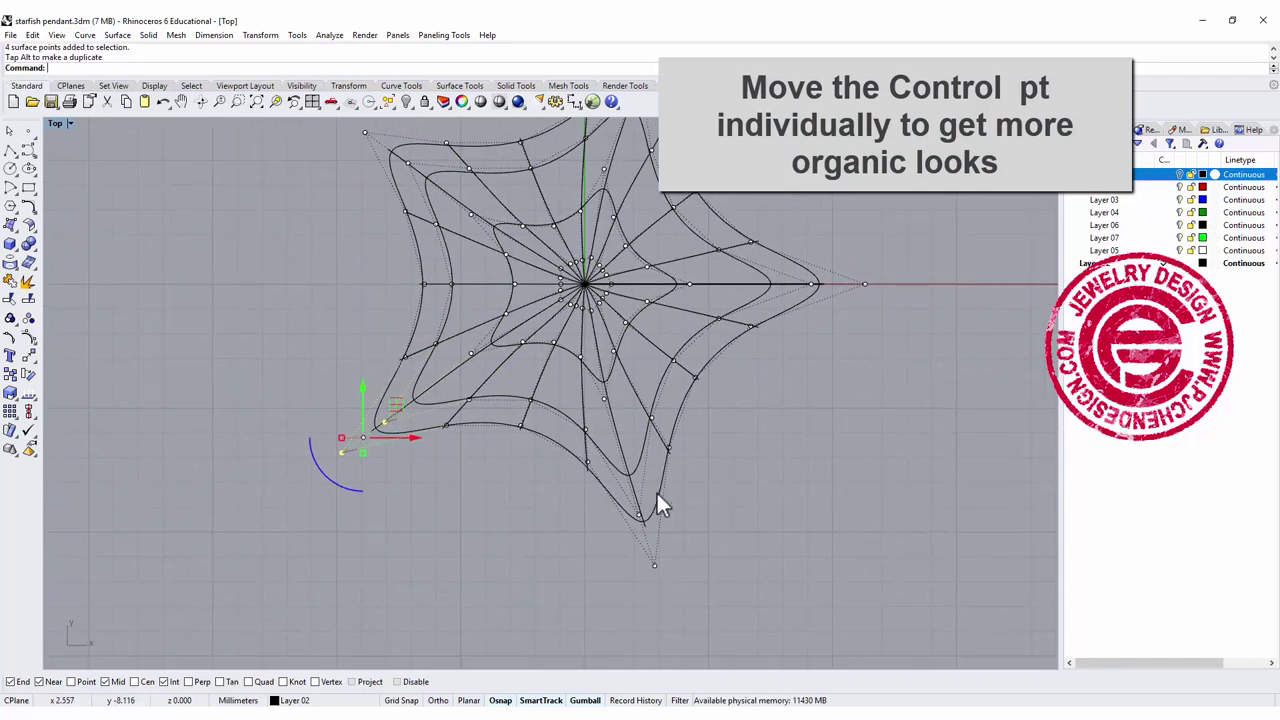
# Move the tip control points of the bottom arm and the right arm slightly toward the centre, and clear the selection.
pyautogui.moveTo(677, 594); pyautogui.dragTo(628, 512)
pyautogui.click(662, 488)
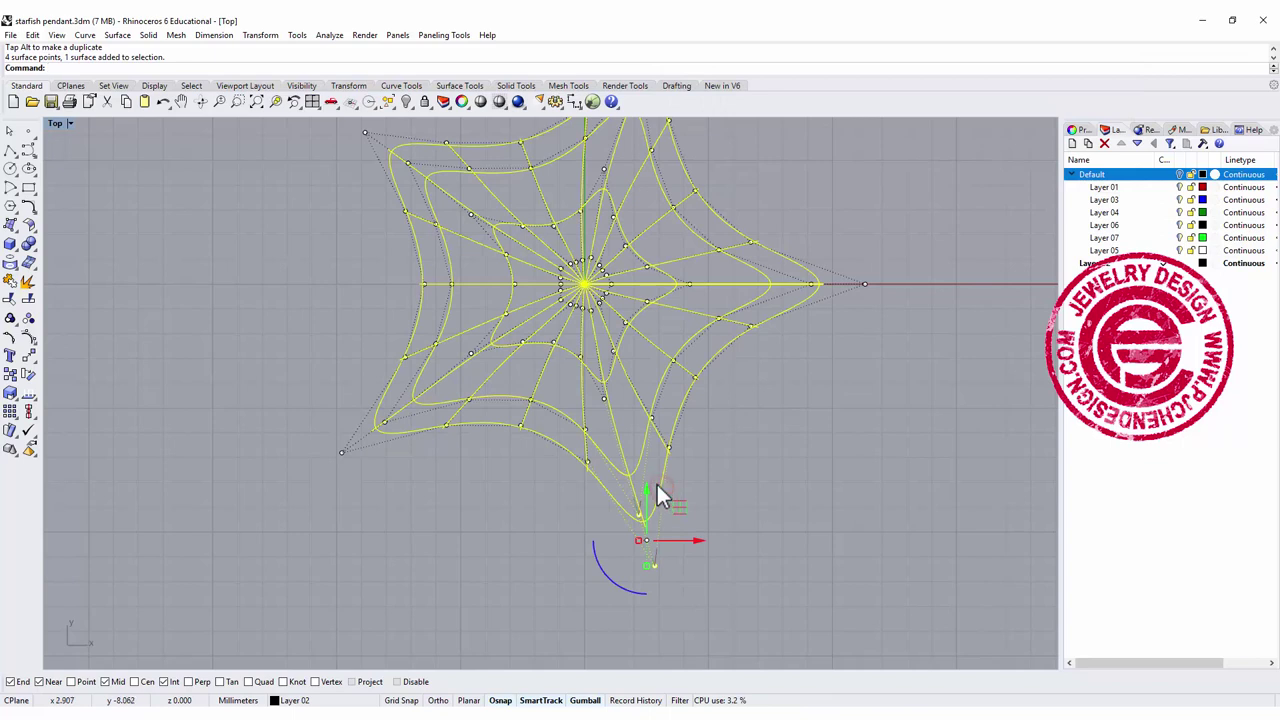
pyautogui.click(661, 485)
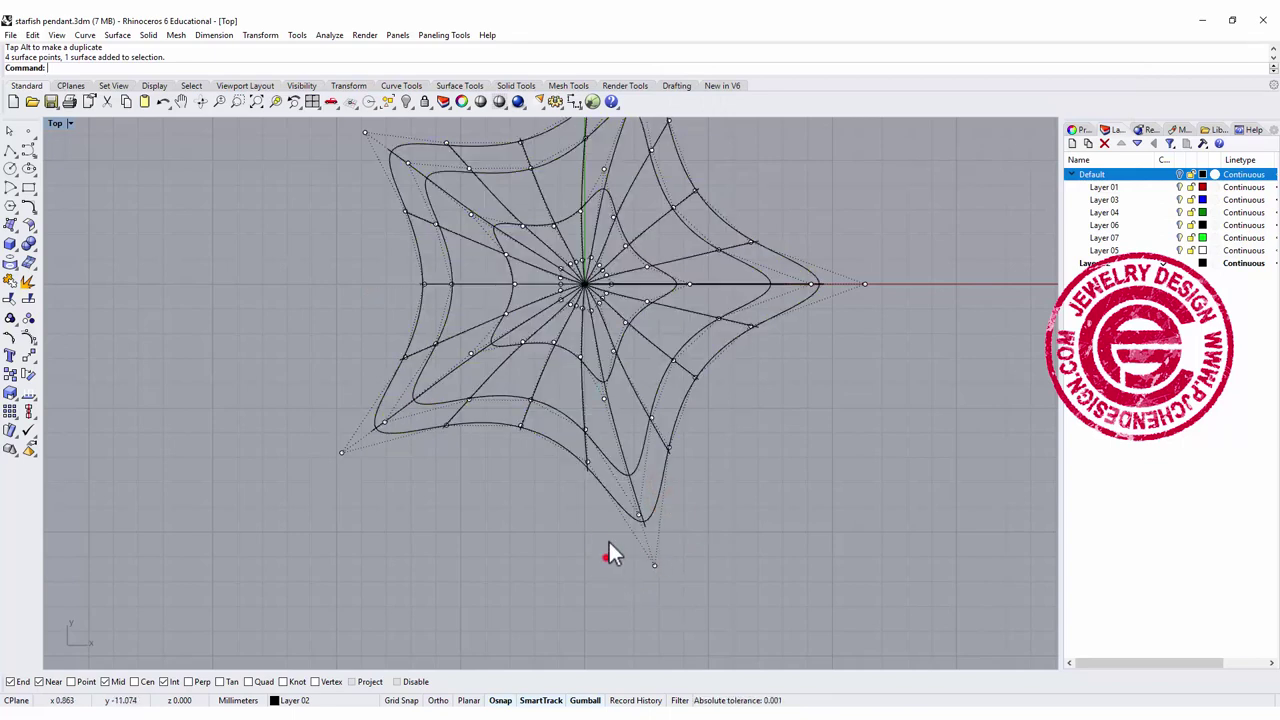
pyautogui.moveTo(590, 496); pyautogui.dragTo(698, 578)
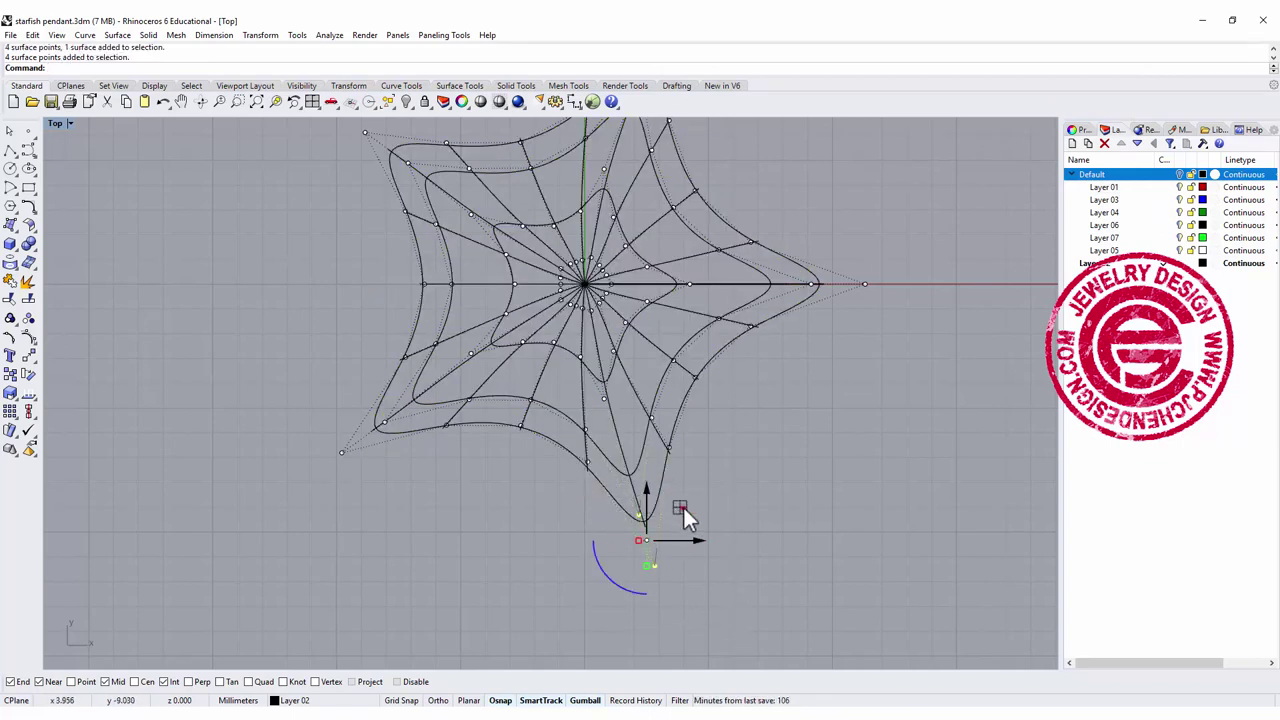
pyautogui.moveTo(683, 505); pyautogui.dragTo(678, 476)
pyautogui.press('Escape')
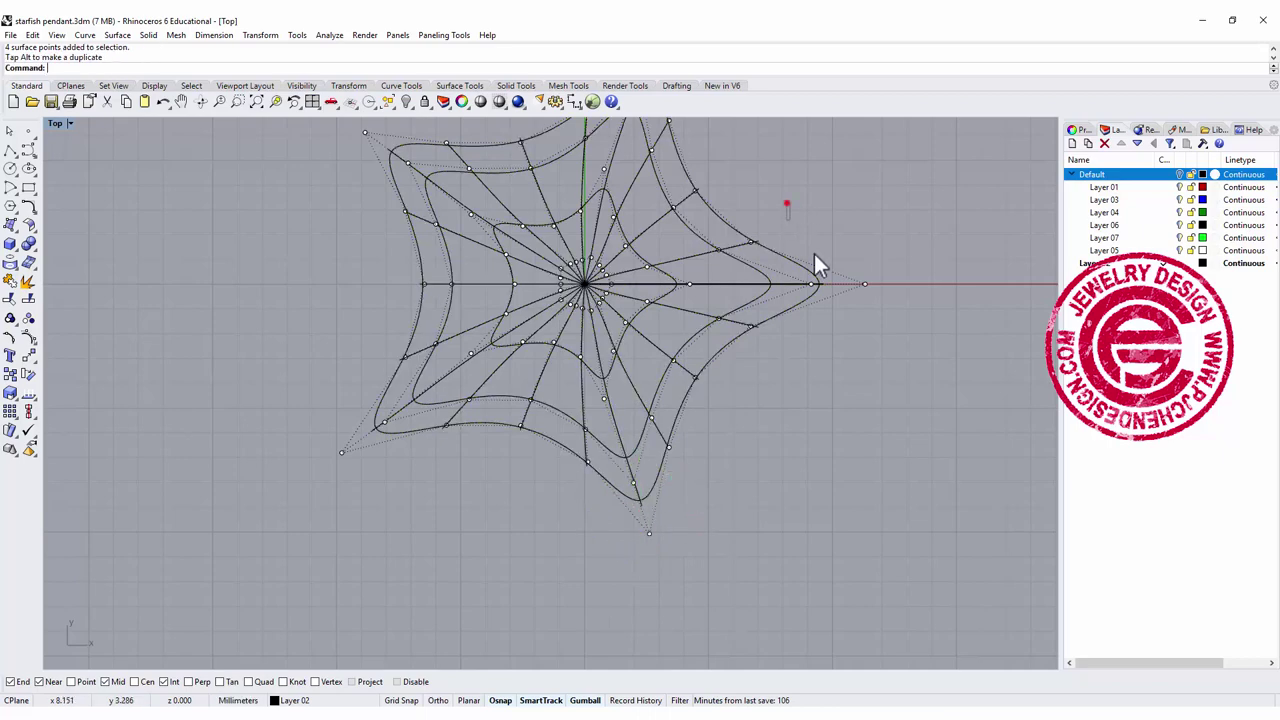
pyautogui.moveTo(814, 254); pyautogui.dragTo(879, 282)
pyautogui.click(776, 151)
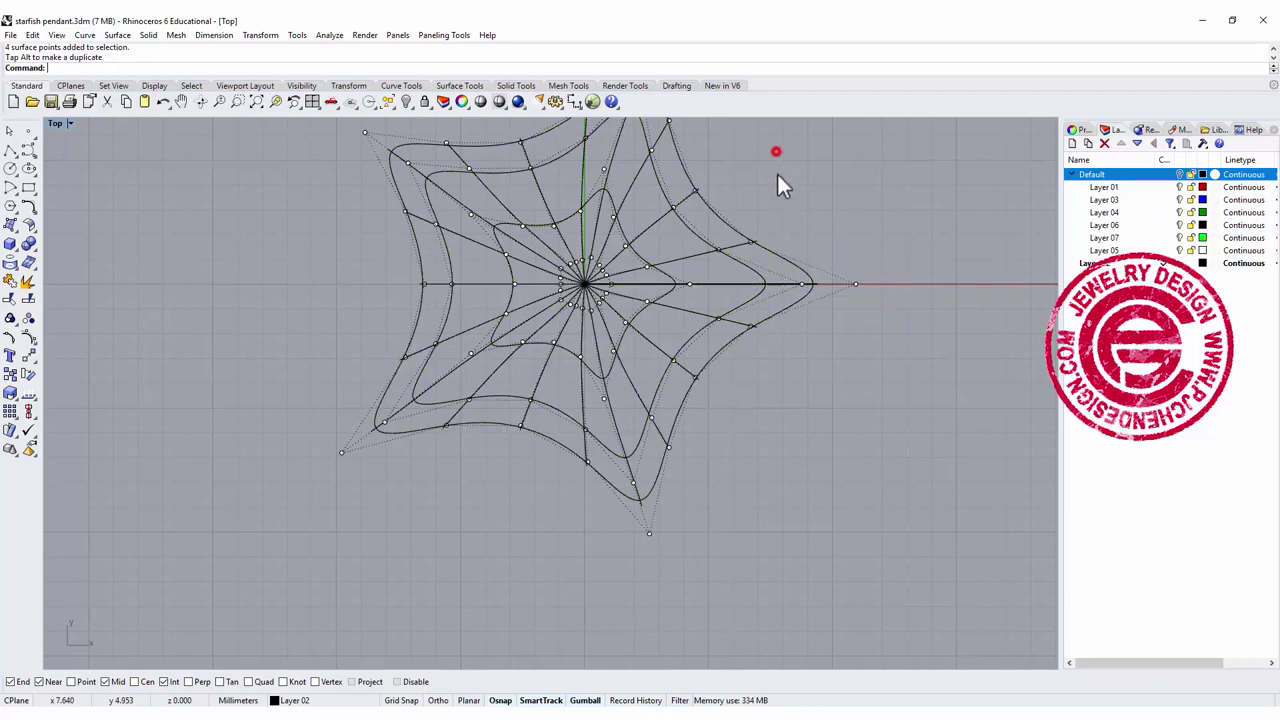
# Deepen the upper-right and left valleys by moving their control points toward the star's centre.
pyautogui.moveTo(780, 178); pyautogui.dragTo(723, 300, button='right')
pyautogui.scroll(2, 690, 305)
pyautogui.moveTo(584, 289); pyautogui.dragTo(737, 318)
pyautogui.moveTo(670, 278); pyautogui.dragTo(634, 309)
pyautogui.moveTo(226, 383); pyautogui.dragTo(429, 417)
pyautogui.click(810, 305)
pyautogui.scroll(-2, 810, 305)
pyautogui.moveTo(799, 425); pyautogui.dragTo(755, 340, button='right')
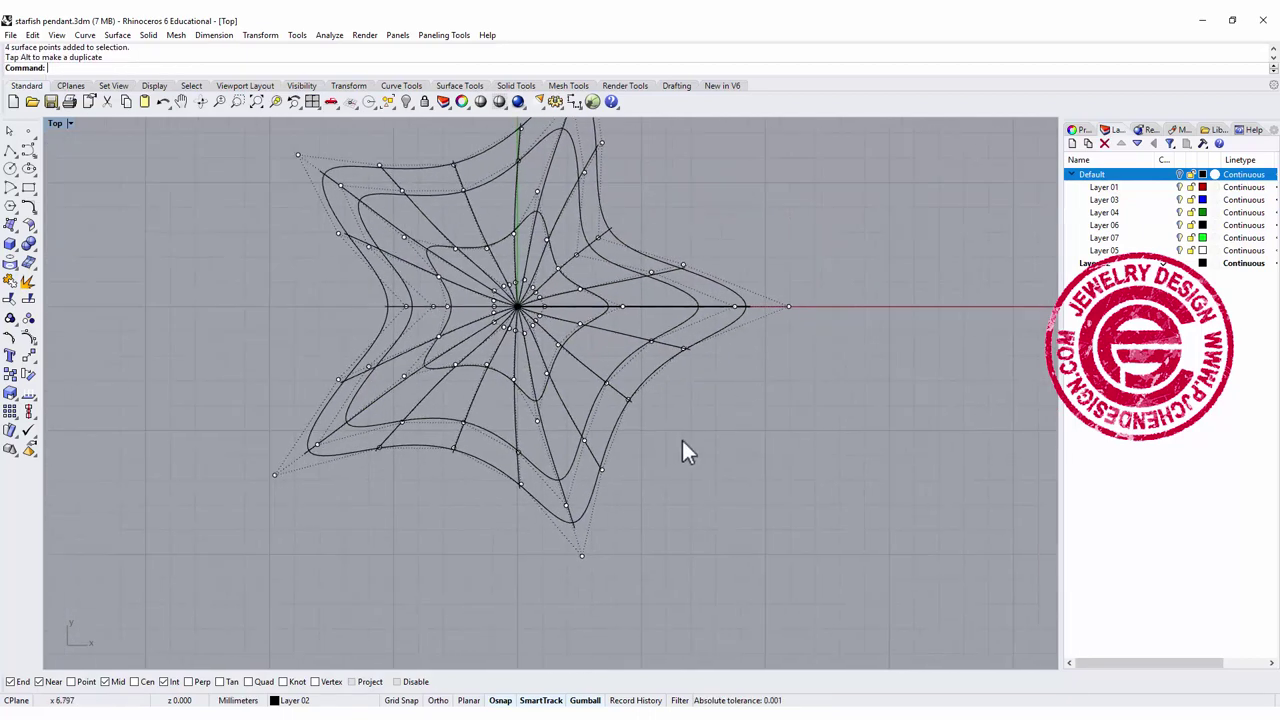
# Move the control points of the lower-right and lower-left valleys inward toward the star's centre.
pyautogui.moveTo(602, 380); pyautogui.dragTo(651, 412)
pyautogui.click(680, 427)
pyautogui.moveTo(654, 360); pyautogui.dragTo(612, 322)
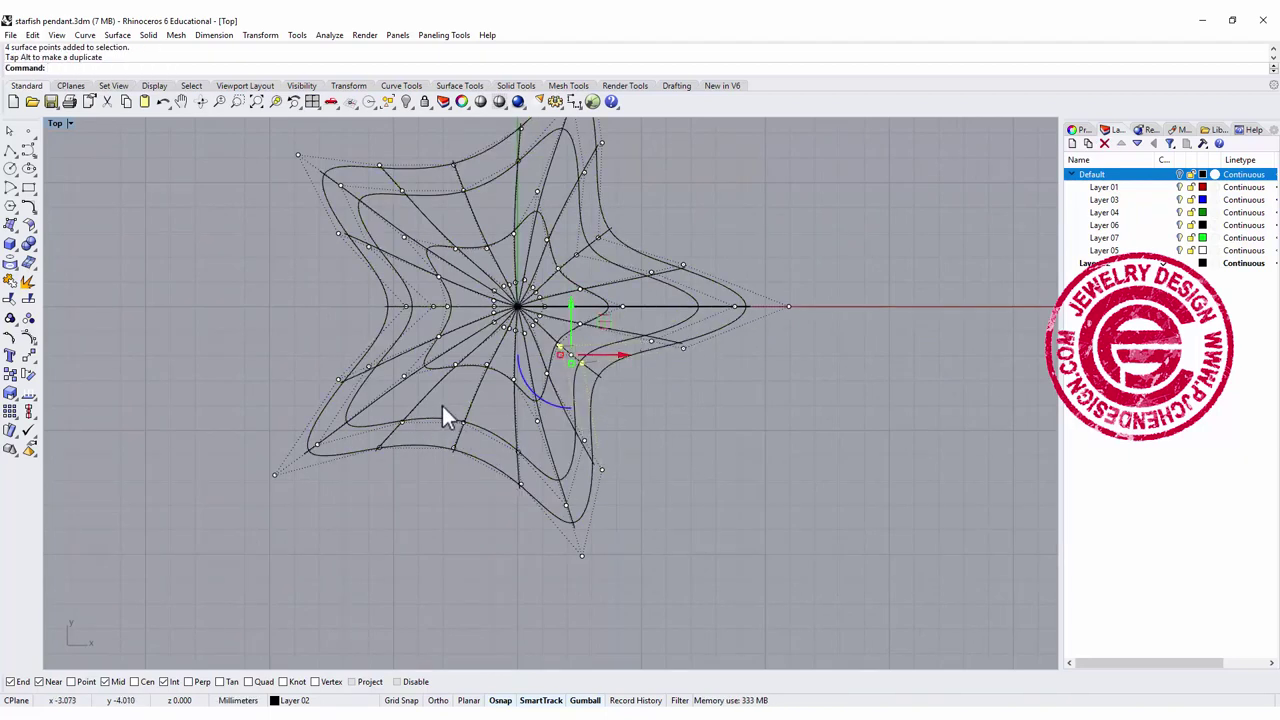
pyautogui.moveTo(442, 406); pyautogui.dragTo(477, 473)
pyautogui.moveTo(491, 396); pyautogui.dragTo(498, 375)
pyautogui.moveTo(700, 421); pyautogui.dragTo(686, 465, button='right')
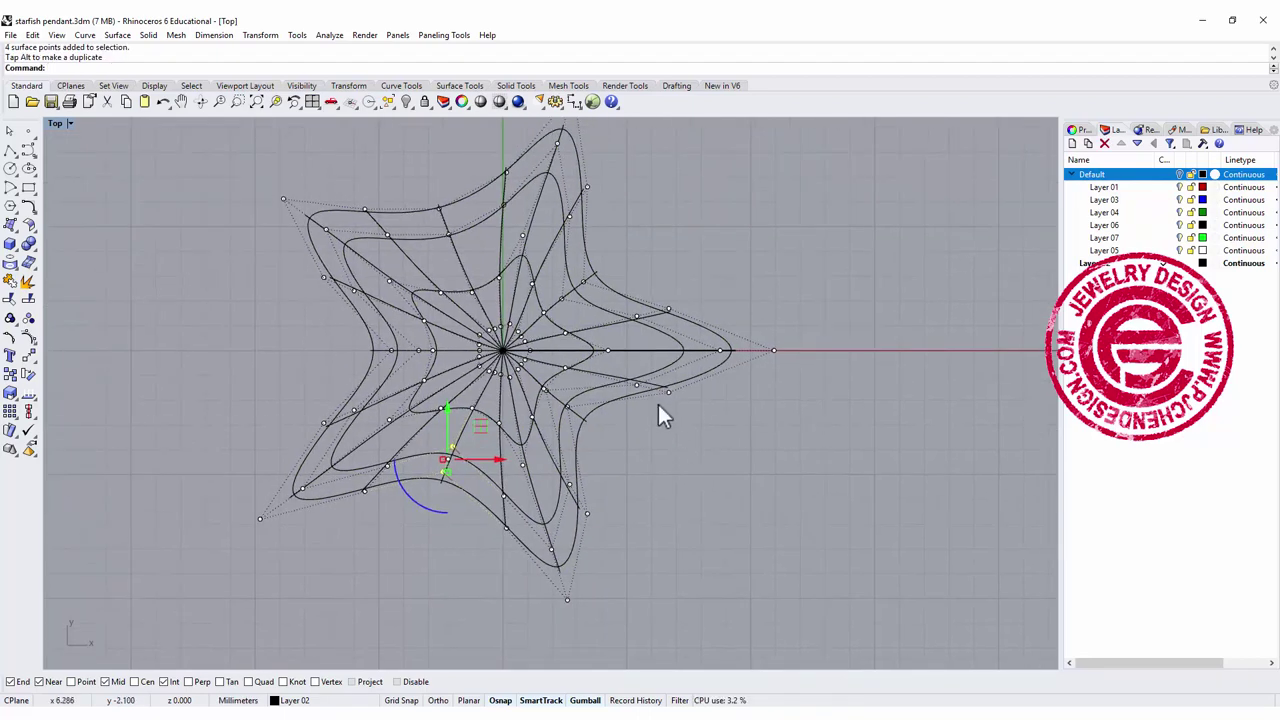
# Move only the outermost control points of the lower-right valley slightly outward, away from the centre.
pyautogui.moveTo(658, 406); pyautogui.dragTo(542, 413, button='right')
pyautogui.scroll(8, 553, 418)
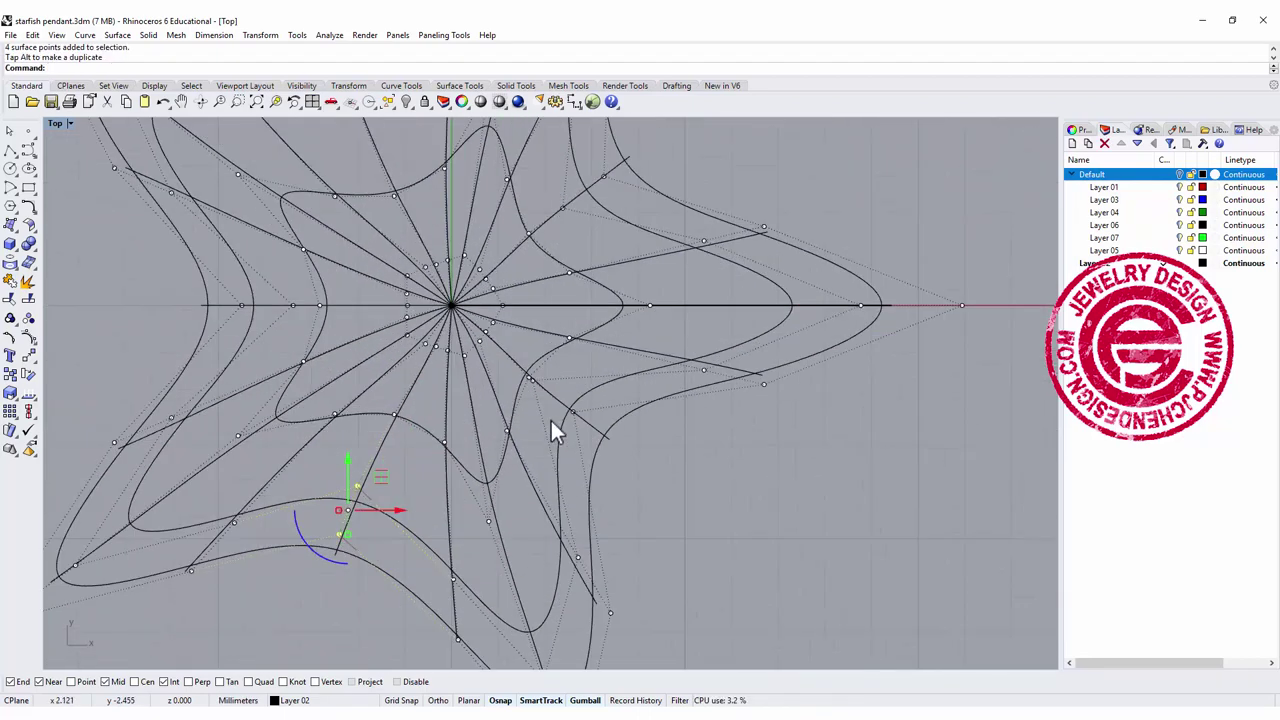
pyautogui.moveTo(569, 387); pyautogui.dragTo(654, 406)
pyautogui.scroll(-8, 808, 440)
pyautogui.moveTo(858, 434); pyautogui.dragTo(808, 457, button='right')
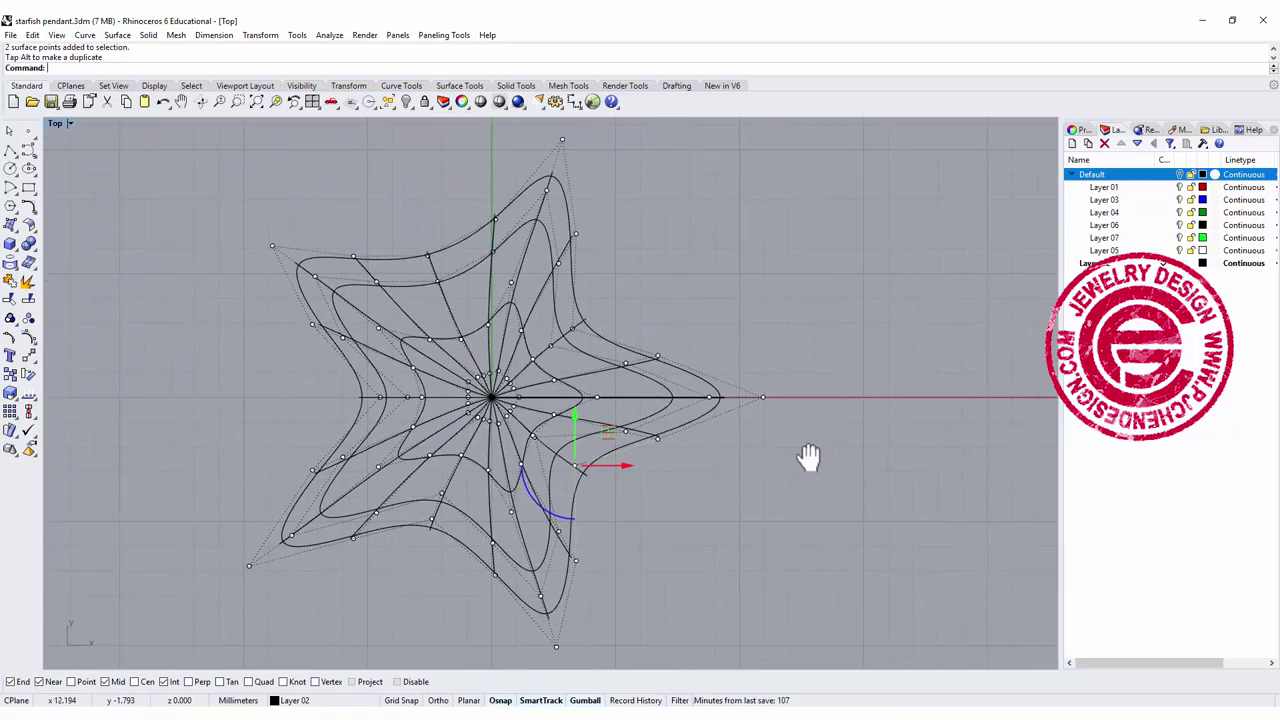
# Move the control points of the upper-left valley slightly down toward the centre, and clear the selection.
pyautogui.click(565, 310)
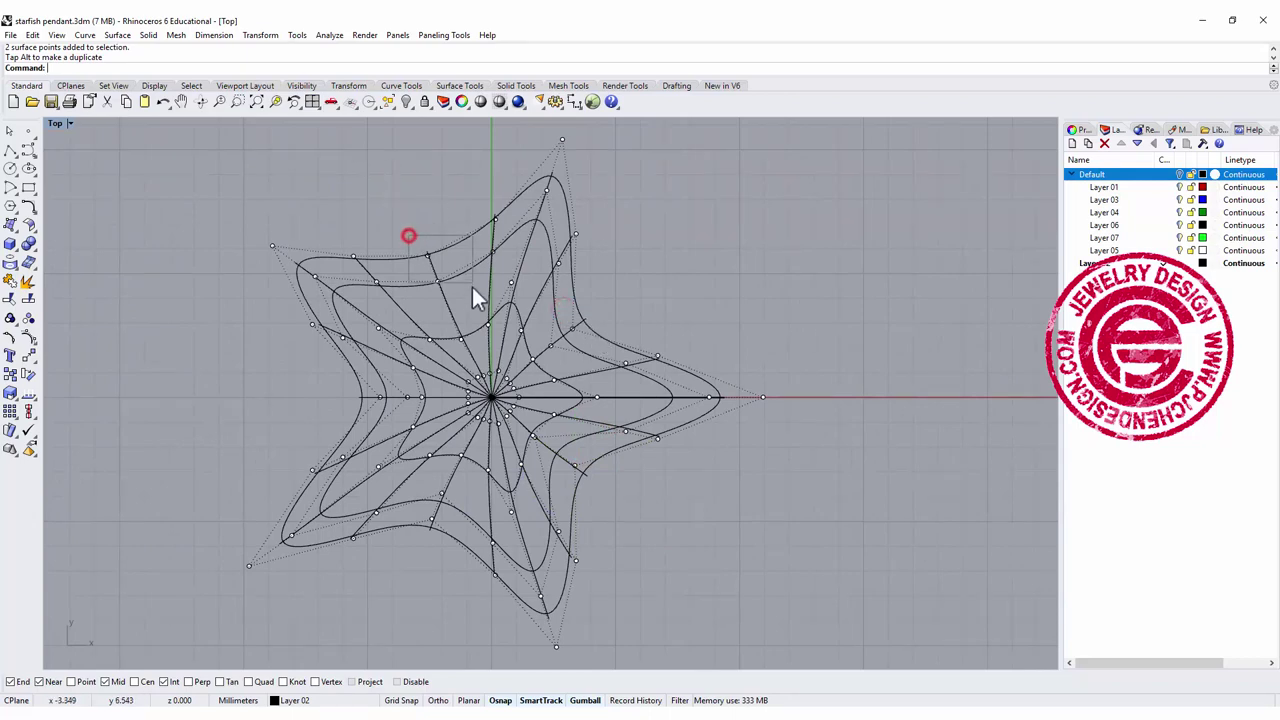
pyautogui.moveTo(472, 287); pyautogui.dragTo(474, 292)
pyautogui.moveTo(461, 237); pyautogui.dragTo(467, 263)
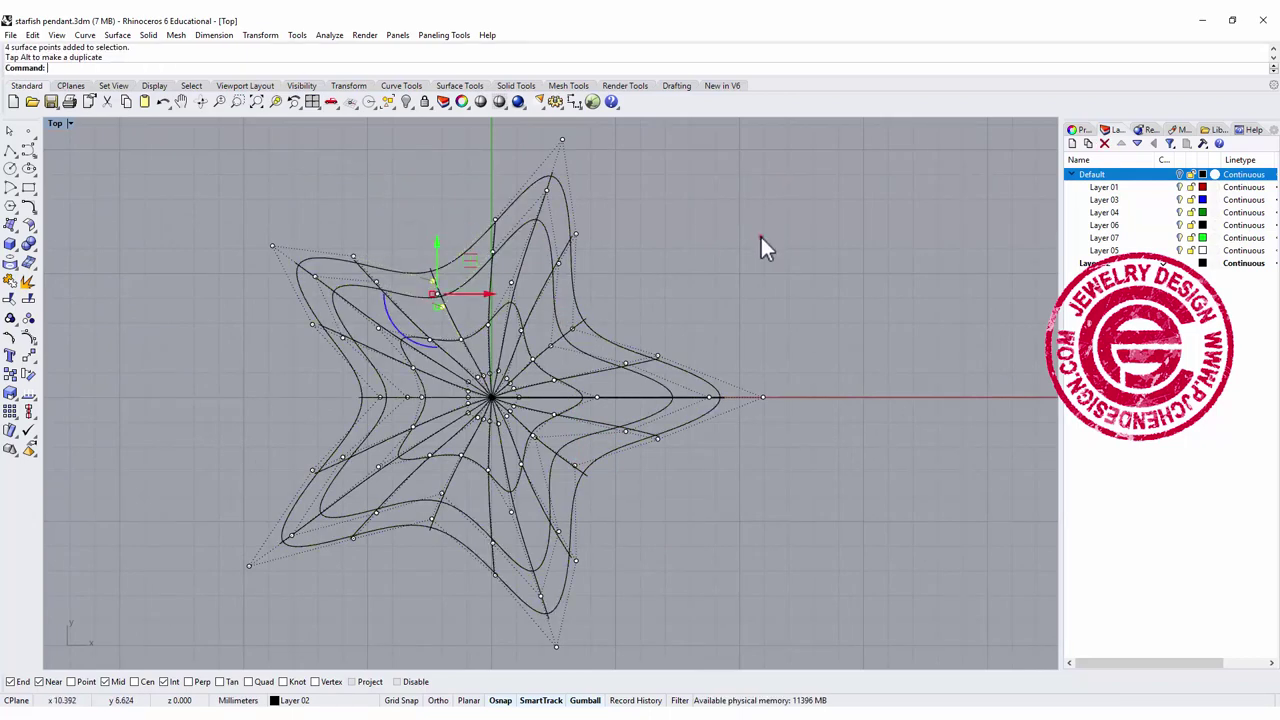
pyautogui.click(761, 237)
# Restore the four-viewport layout and examine the star's thickness from the side in the Perspective view.
pyautogui.moveTo(772, 339)
pyautogui.mouseDown(button='right')
pyautogui.moveTo(786, 300)
pyautogui.moveTo(772, 320)
pyautogui.mouseUp(button='right')
pyautogui.doubleClick(53, 123)
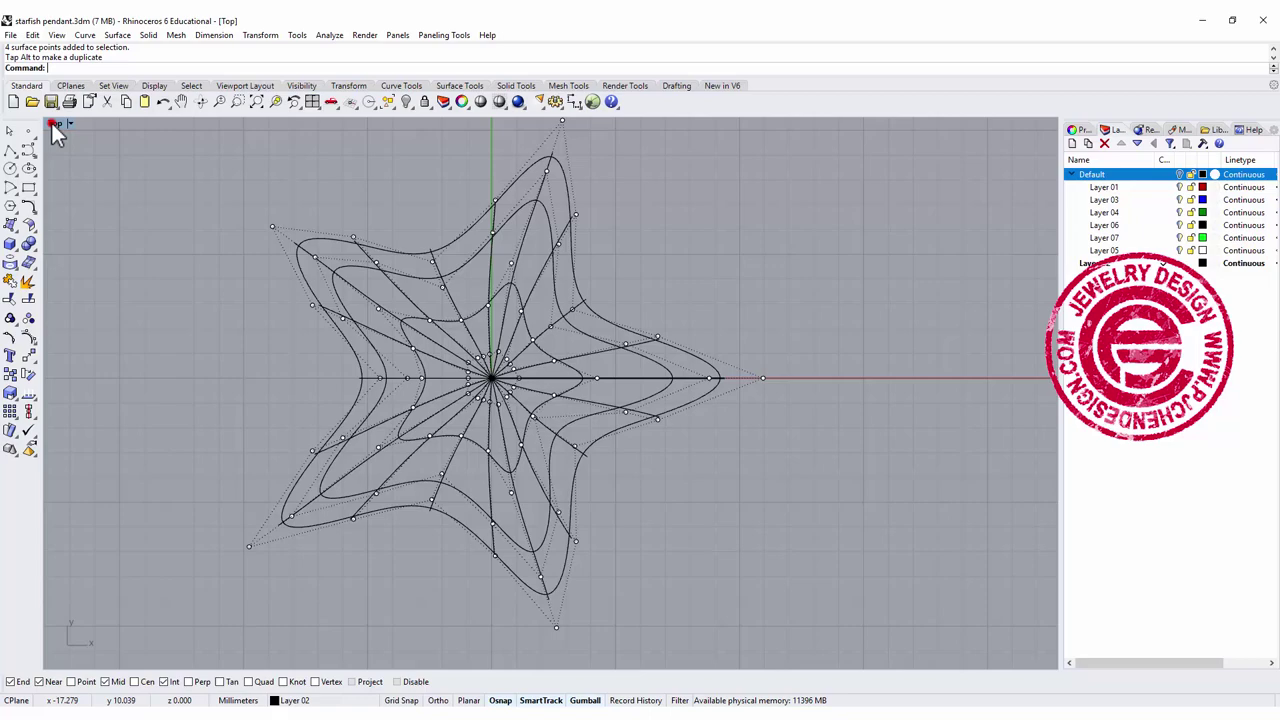
pyautogui.moveTo(711, 221); pyautogui.dragTo(763, 205, button='right')
pyautogui.scroll(-7, 774, 250)
pyautogui.scroll(7, 757, 264)
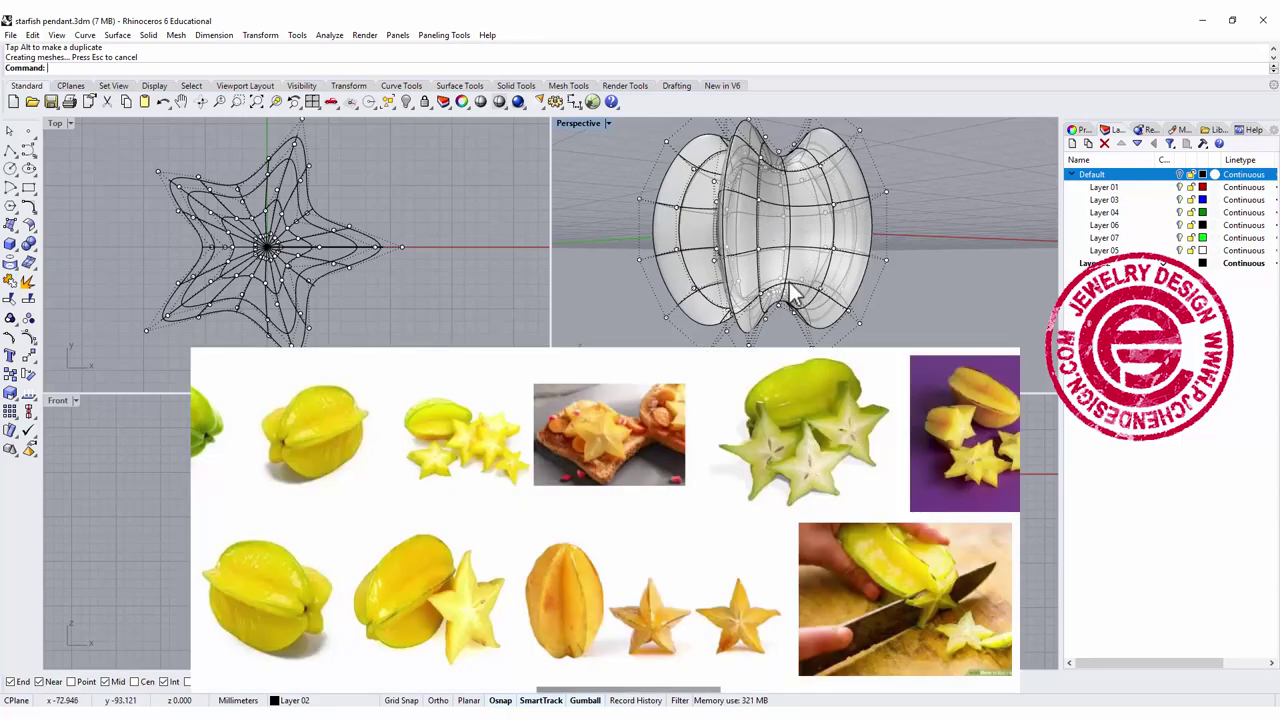
# Align the control points of the body's lower half in the Front view with SetPt, only in Z and to World, just below the X axis.
pyautogui.moveTo(860, 285); pyautogui.dragTo(872, 330, button='right')
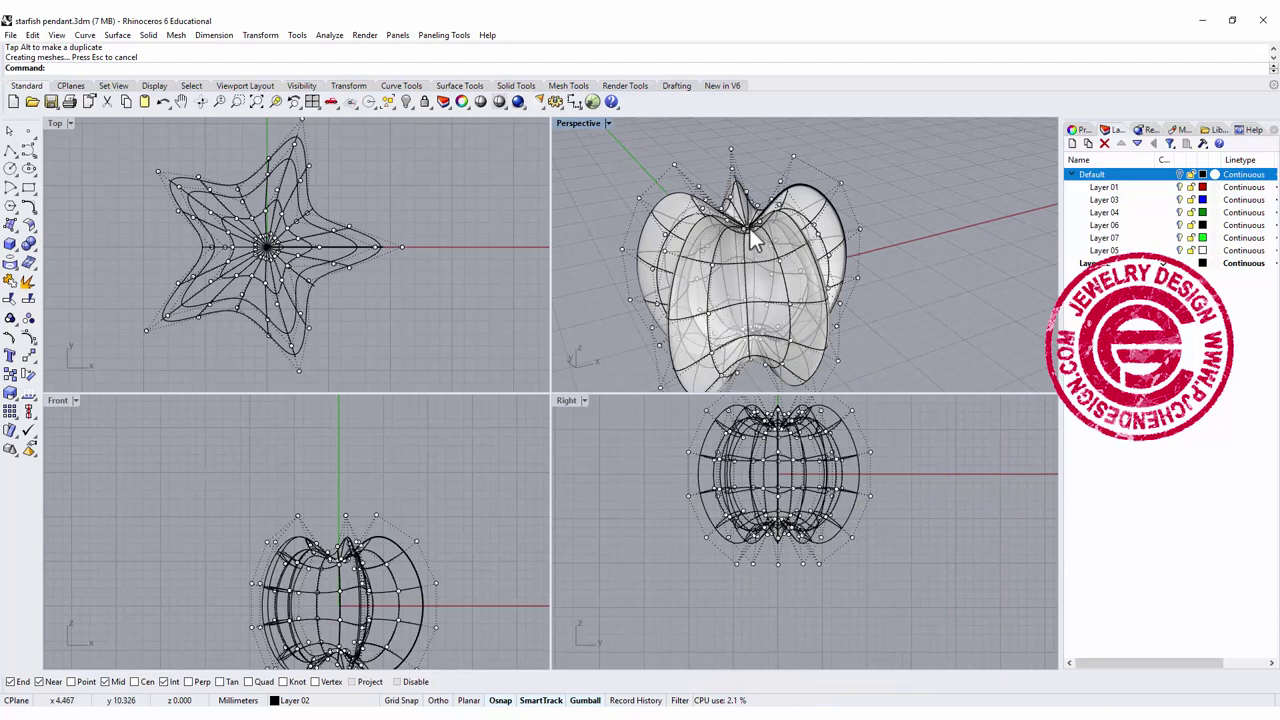
pyautogui.moveTo(765, 237)
pyautogui.mouseDown(button='right')
pyautogui.moveTo(730, 220)
pyautogui.moveTo(750, 220)
pyautogui.mouseUp(button='right')
pyautogui.scroll(4, 328, 573)
pyautogui.moveTo(328, 573); pyautogui.dragTo(240, 515, button='right')
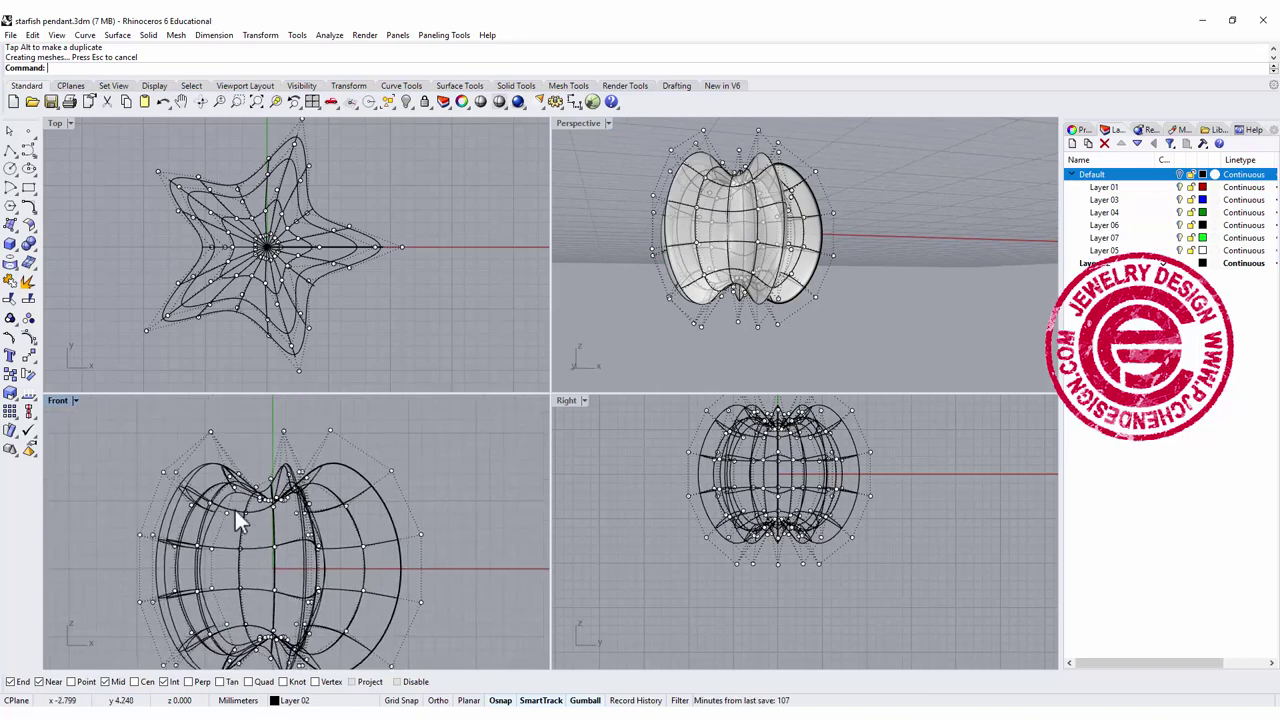
pyautogui.scroll(-1, 256, 538)
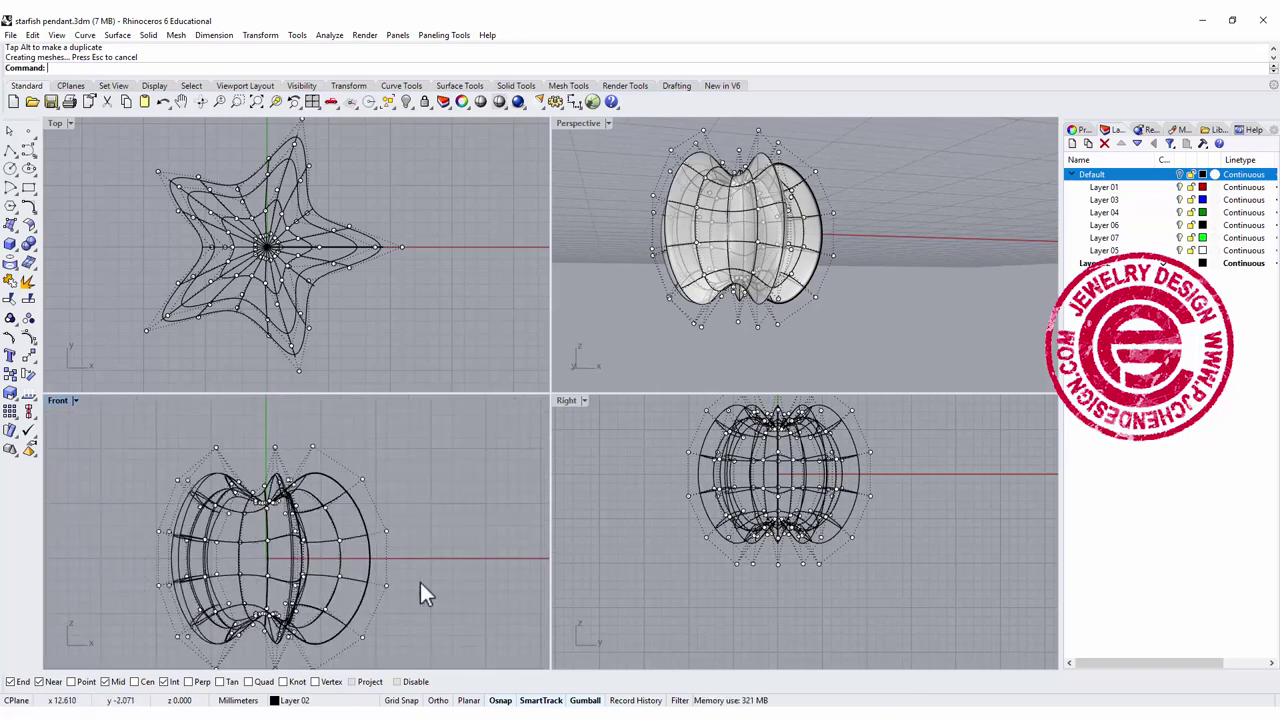
pyautogui.moveTo(117, 557)
pyautogui.mouseDown()
pyautogui.moveTo(509, 690)
pyautogui.moveTo(455, 680)
pyautogui.moveTo(450, 632)
pyautogui.mouseUp()
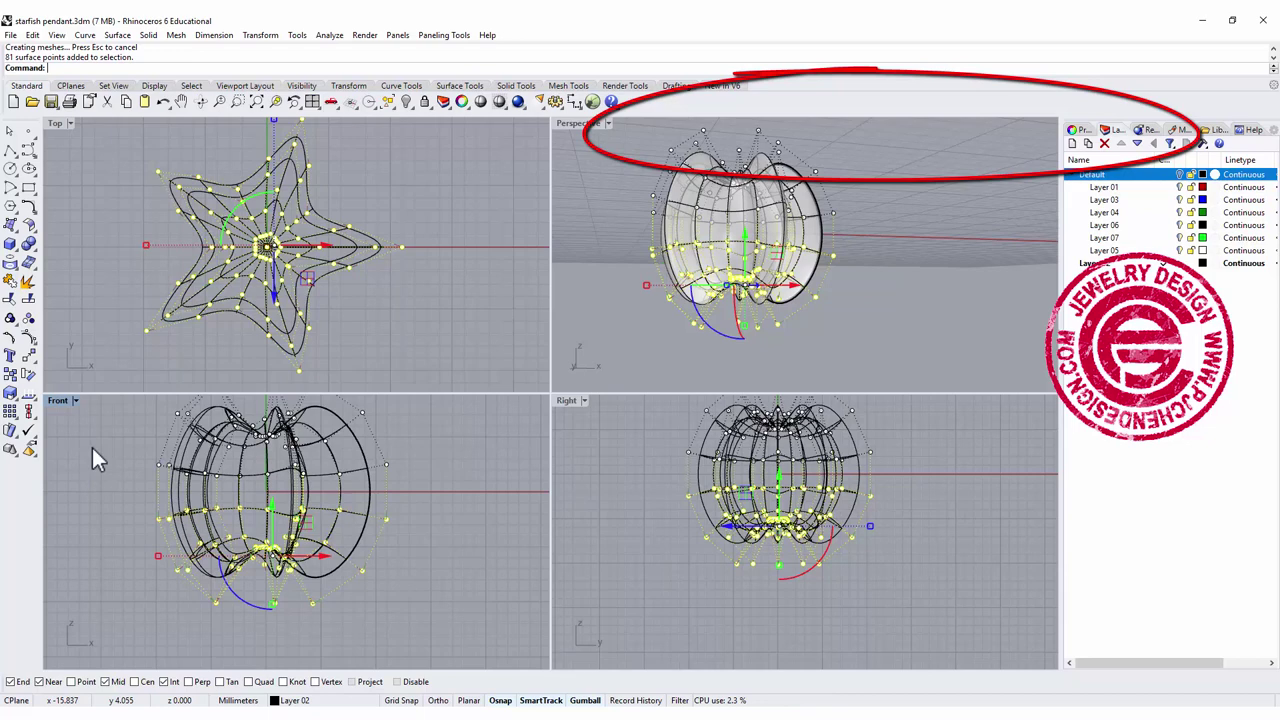
pyautogui.write('Set')
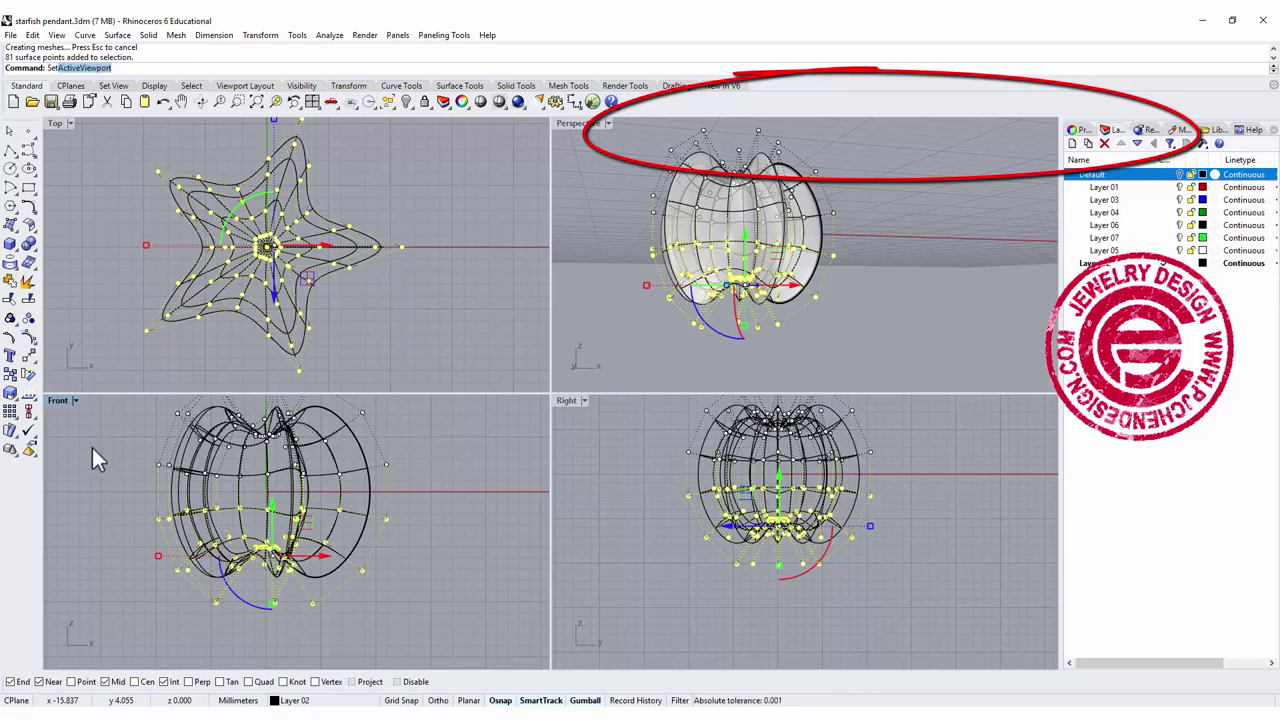
pyautogui.write('SetPt')
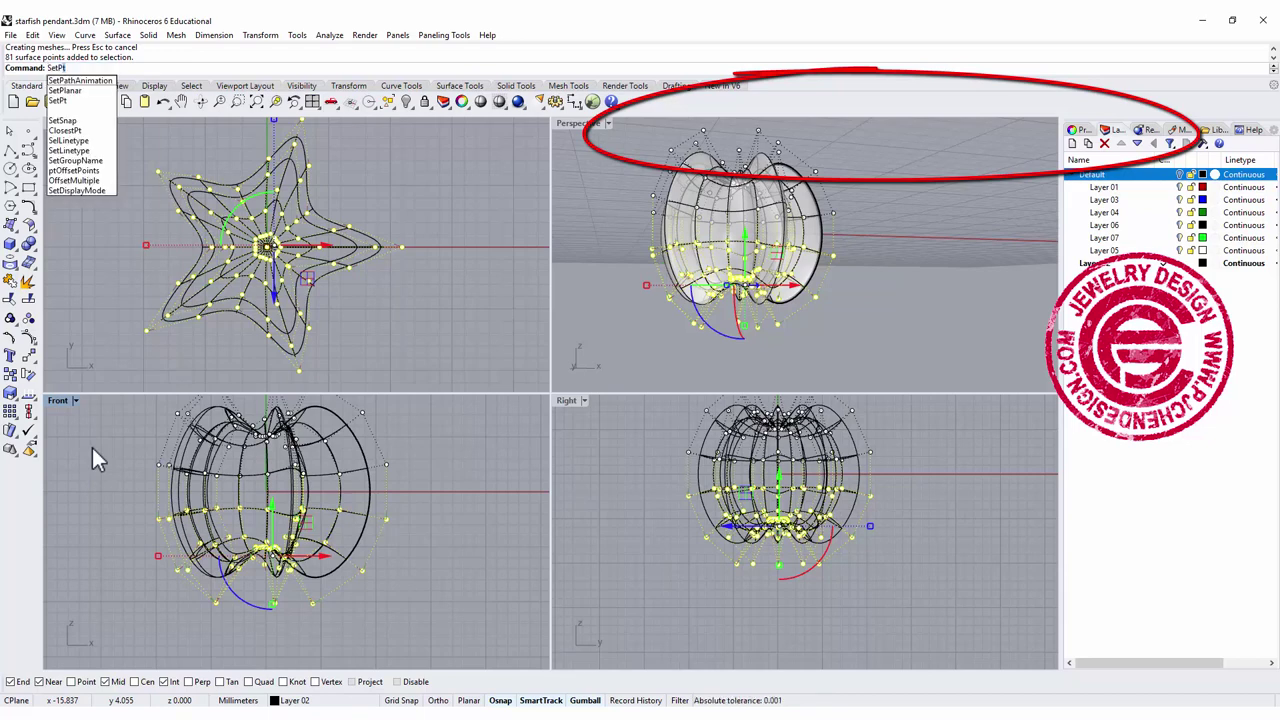
pyautogui.write('t')
pyautogui.press('Return')
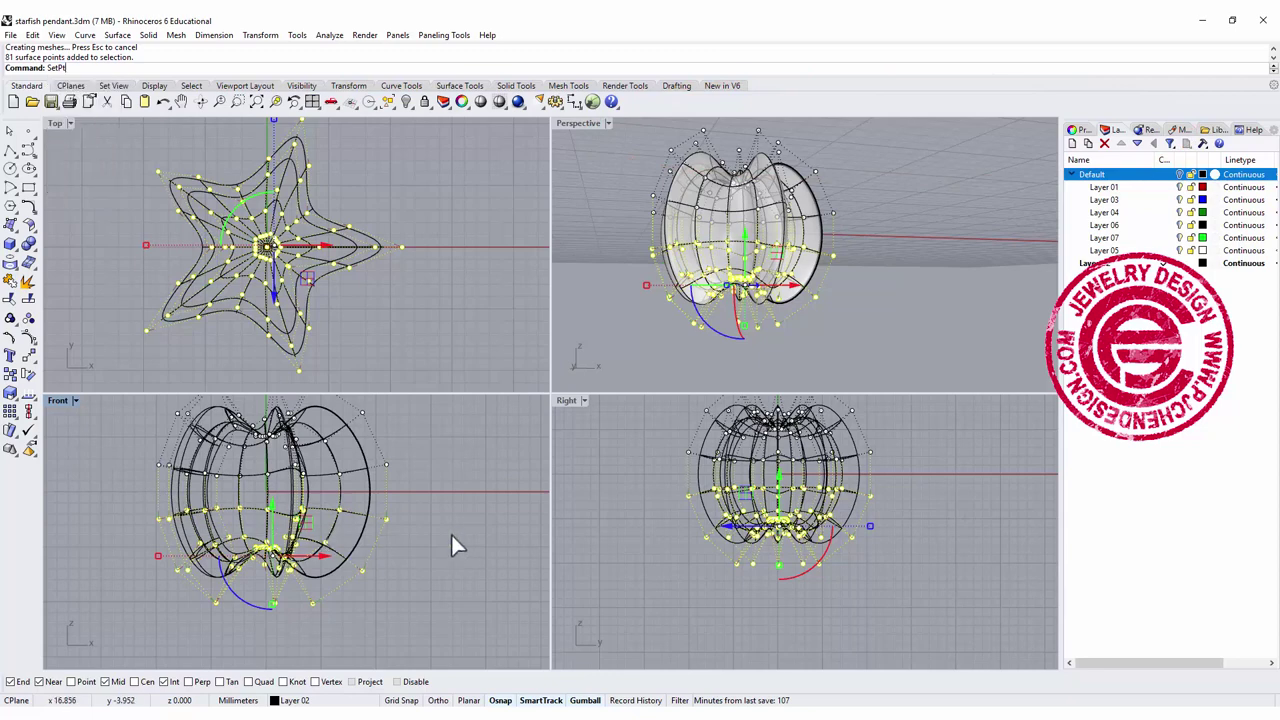
pyautogui.press('Return')
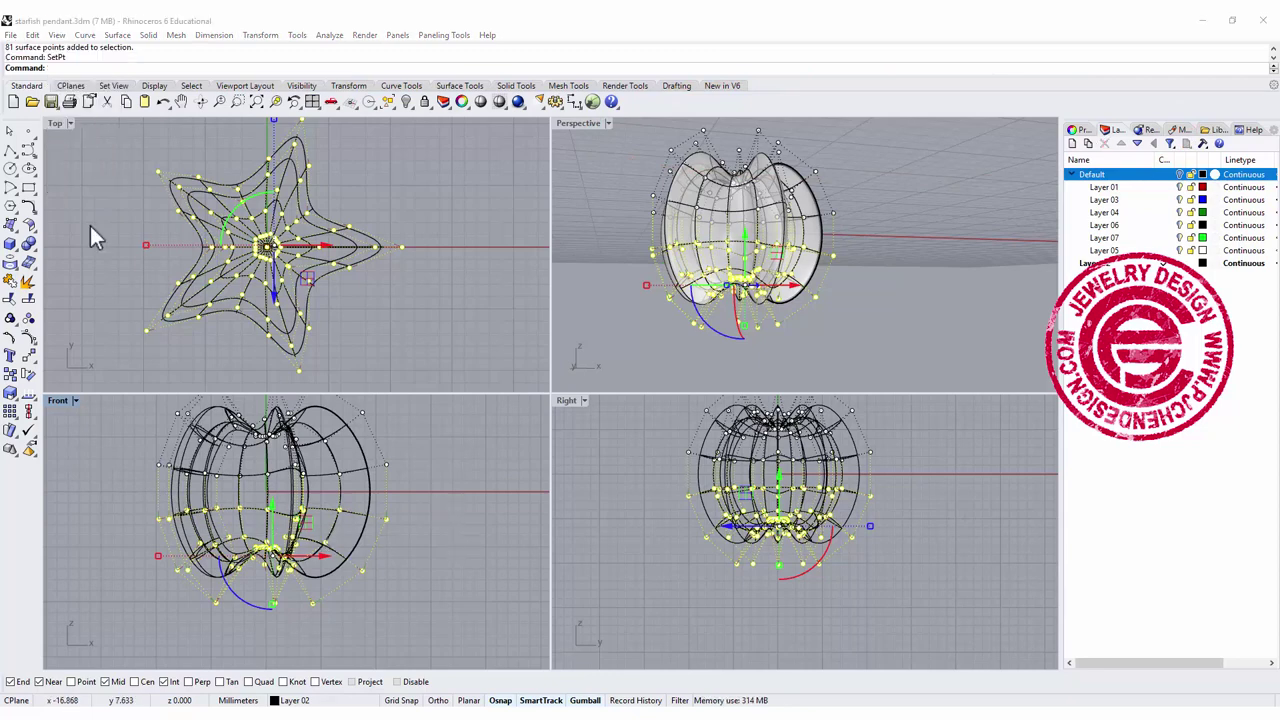
pyautogui.moveTo(416, 223); pyautogui.dragTo(452, 182)
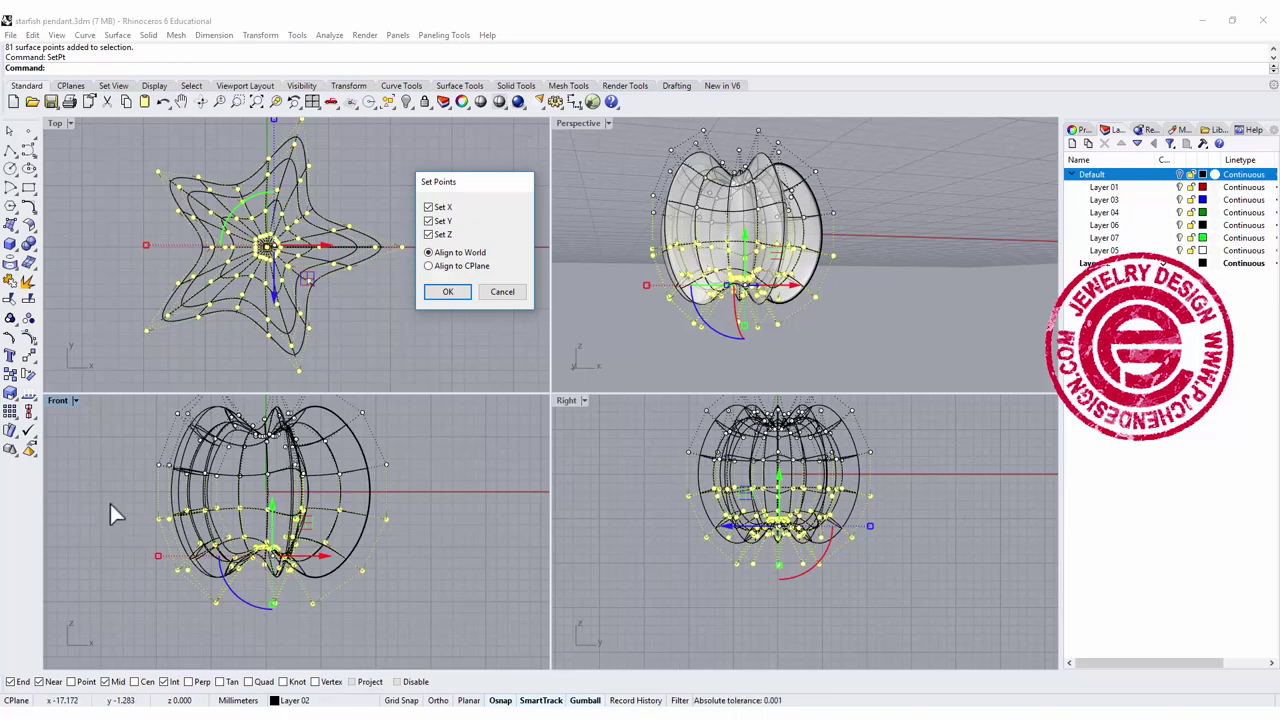
pyautogui.click(427, 207)
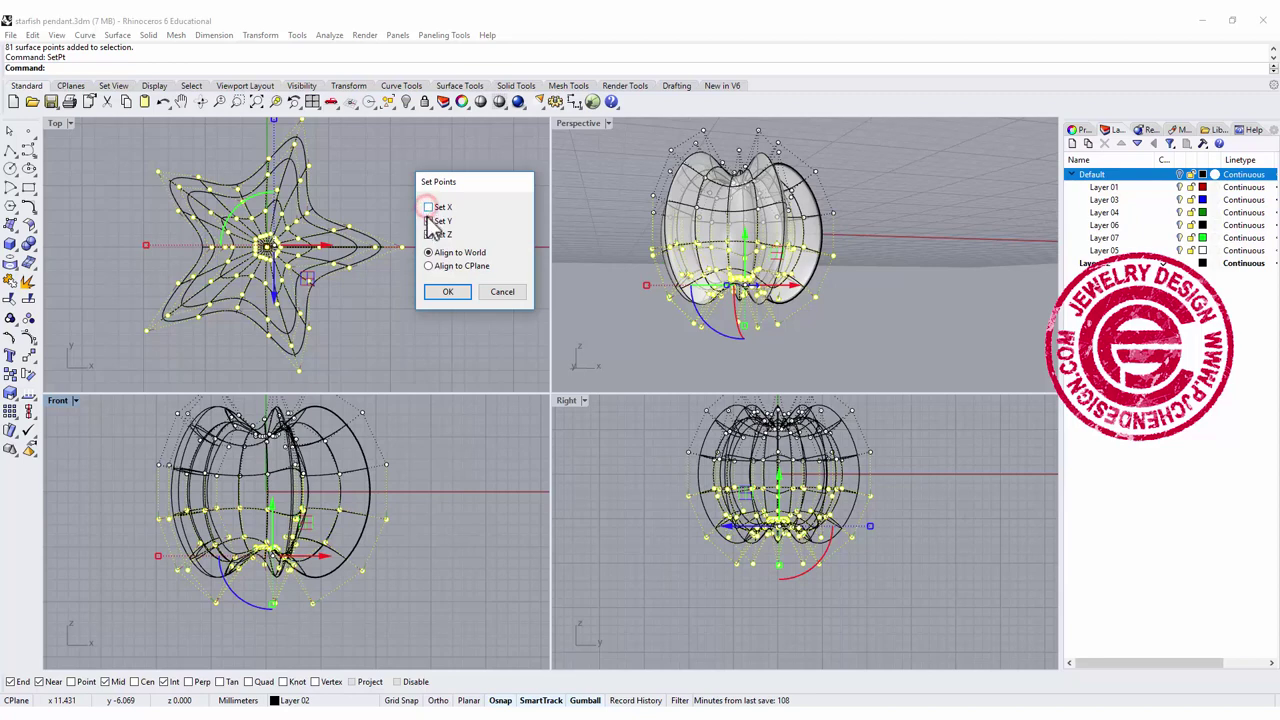
pyautogui.click(428, 220)
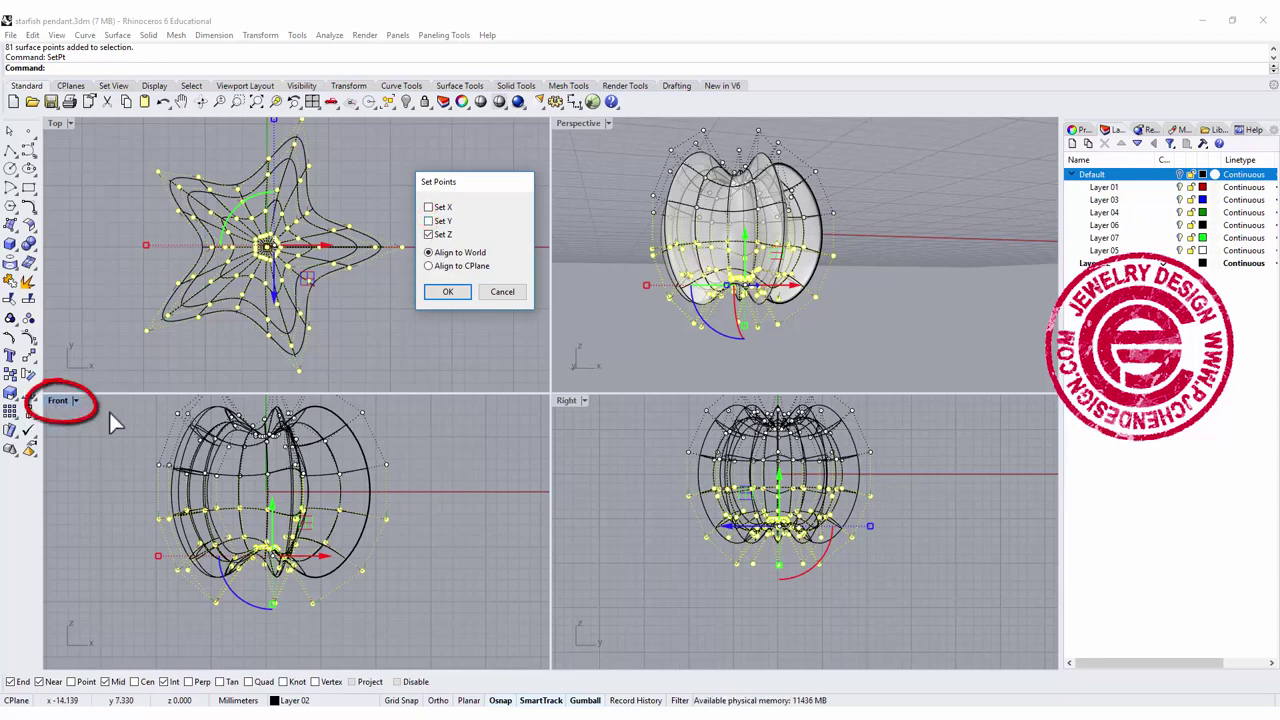
pyautogui.click(449, 292)
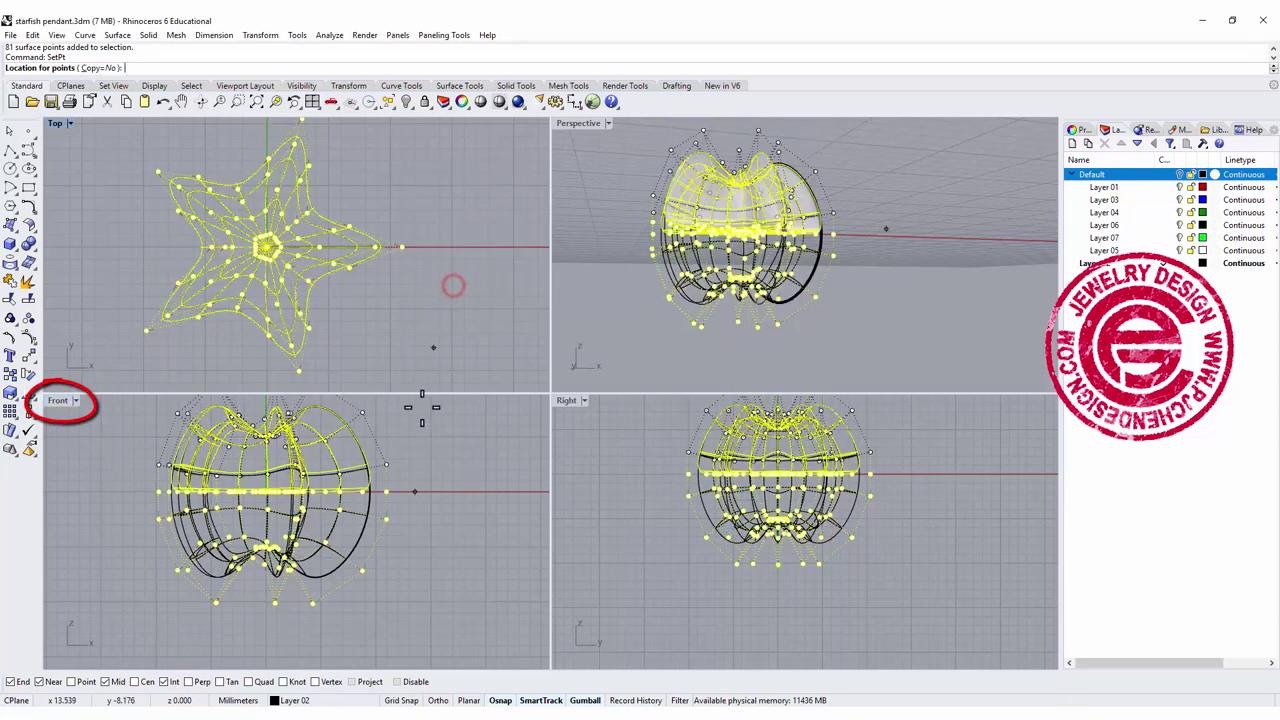
pyautogui.click(405, 506)
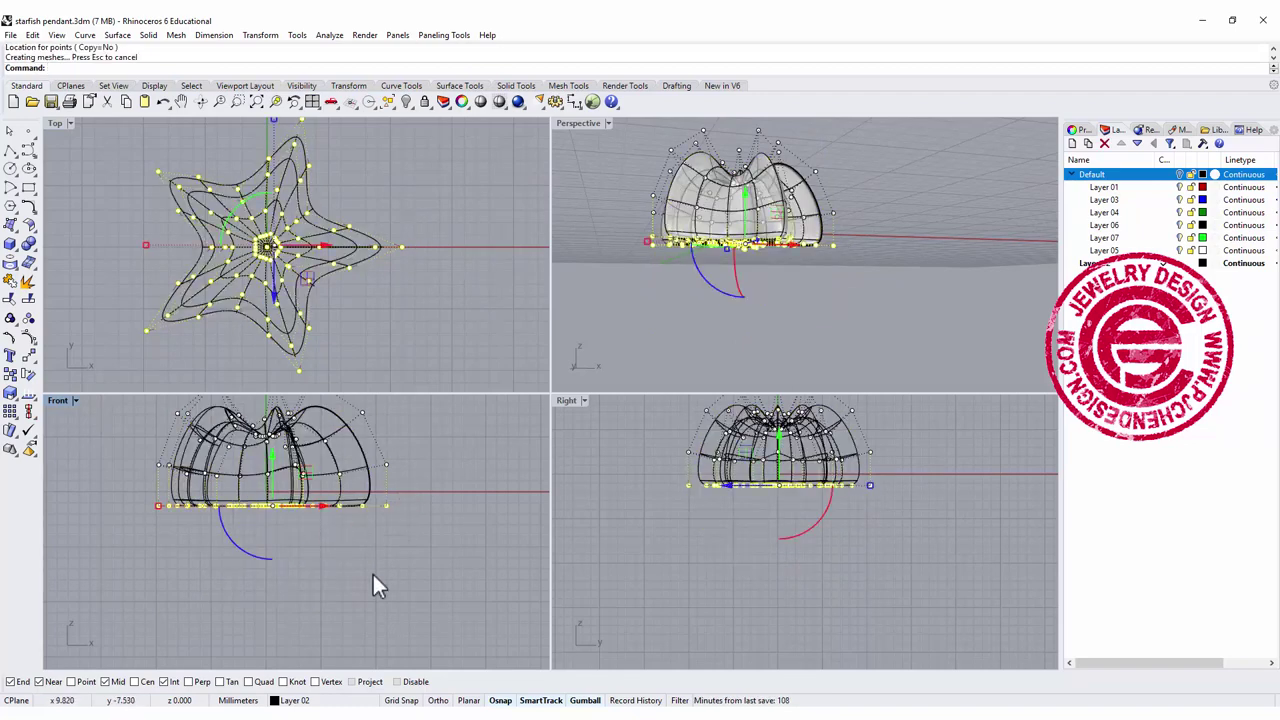
pyautogui.moveTo(380, 588); pyautogui.dragTo(374, 618, button='right')
pyautogui.scroll(2, 333, 481)
pyautogui.moveTo(366, 524); pyautogui.dragTo(366, 561, button='right')
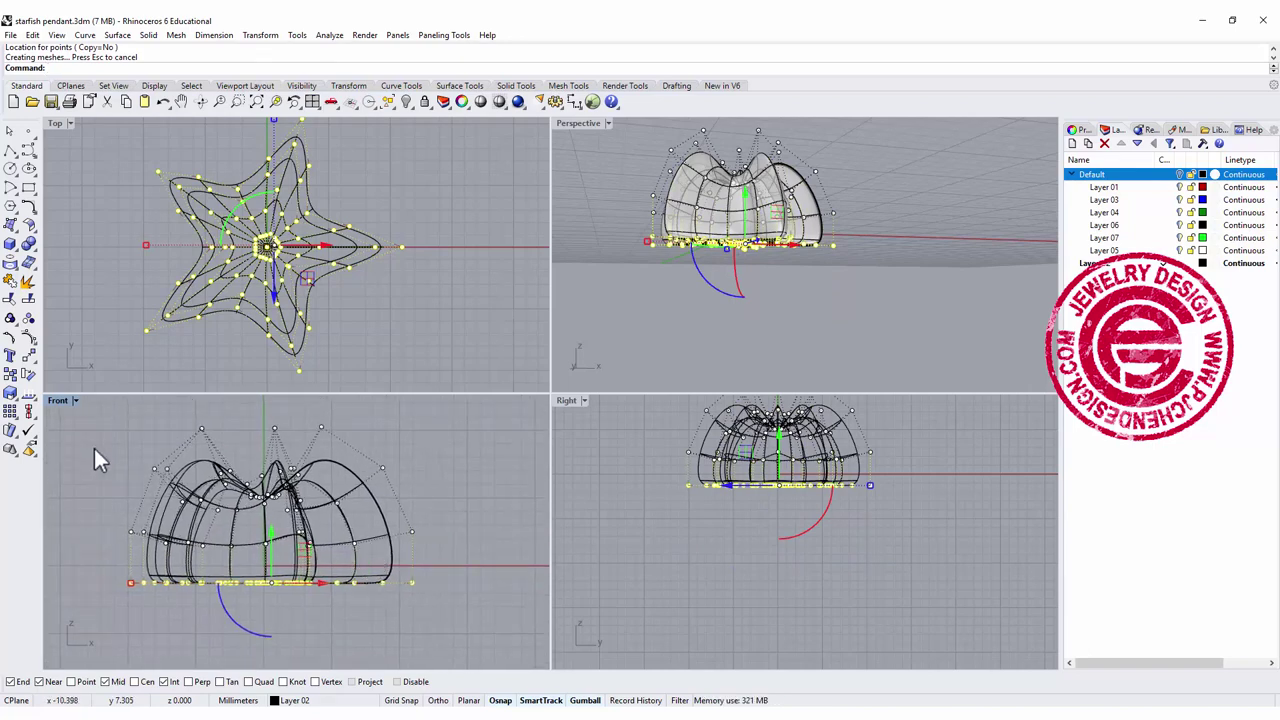
pyautogui.moveTo(118, 430); pyautogui.dragTo(134, 462, button='right')
pyautogui.rightClick(118, 445)
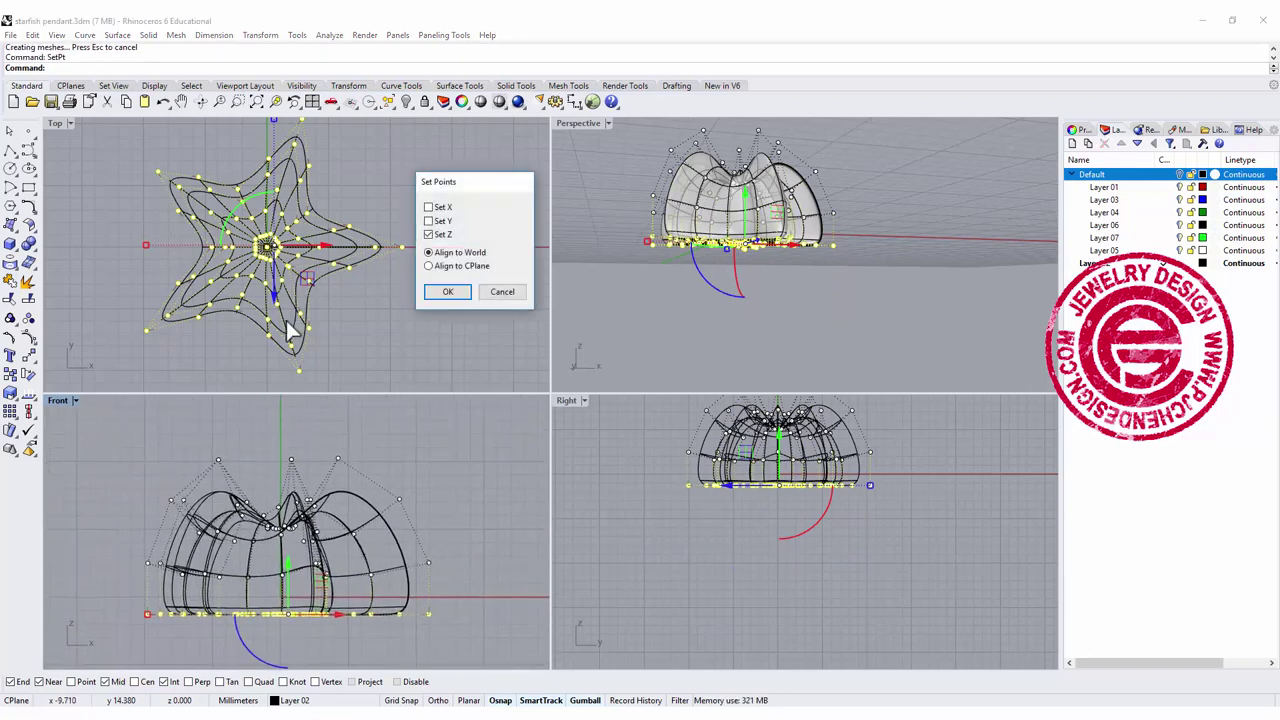
pyautogui.click(100, 431)
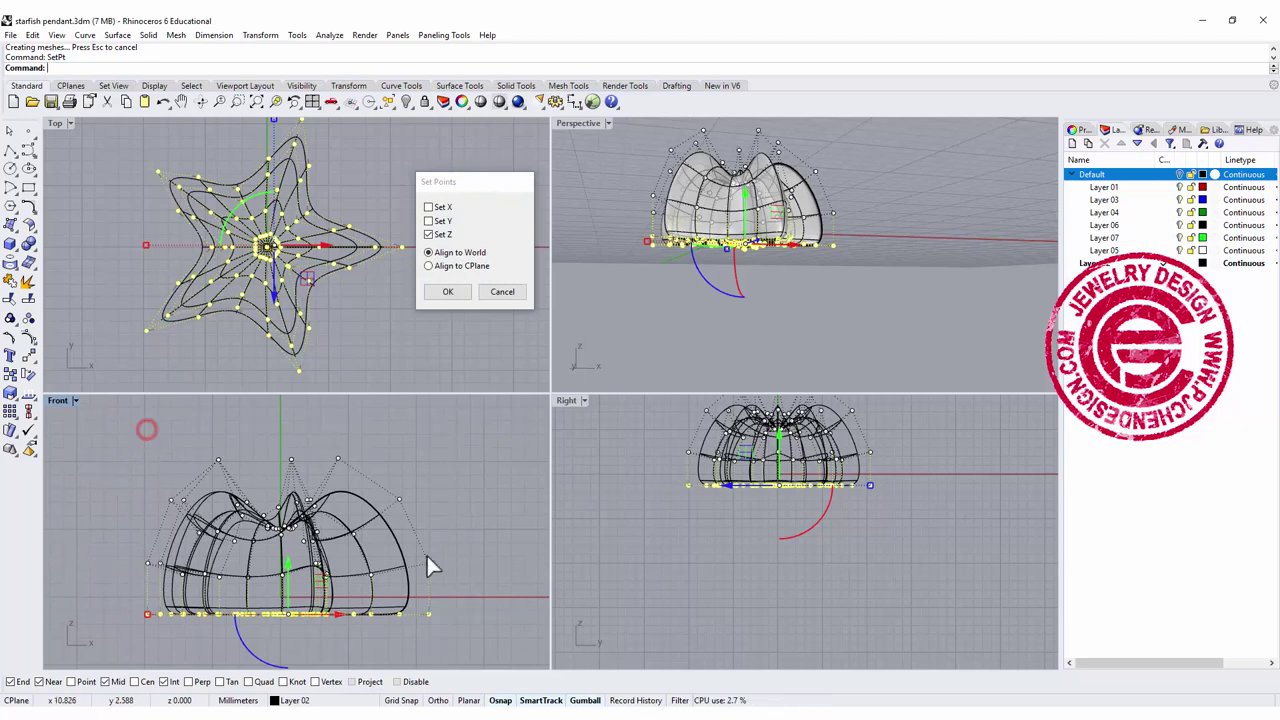
pyautogui.click(482, 292)
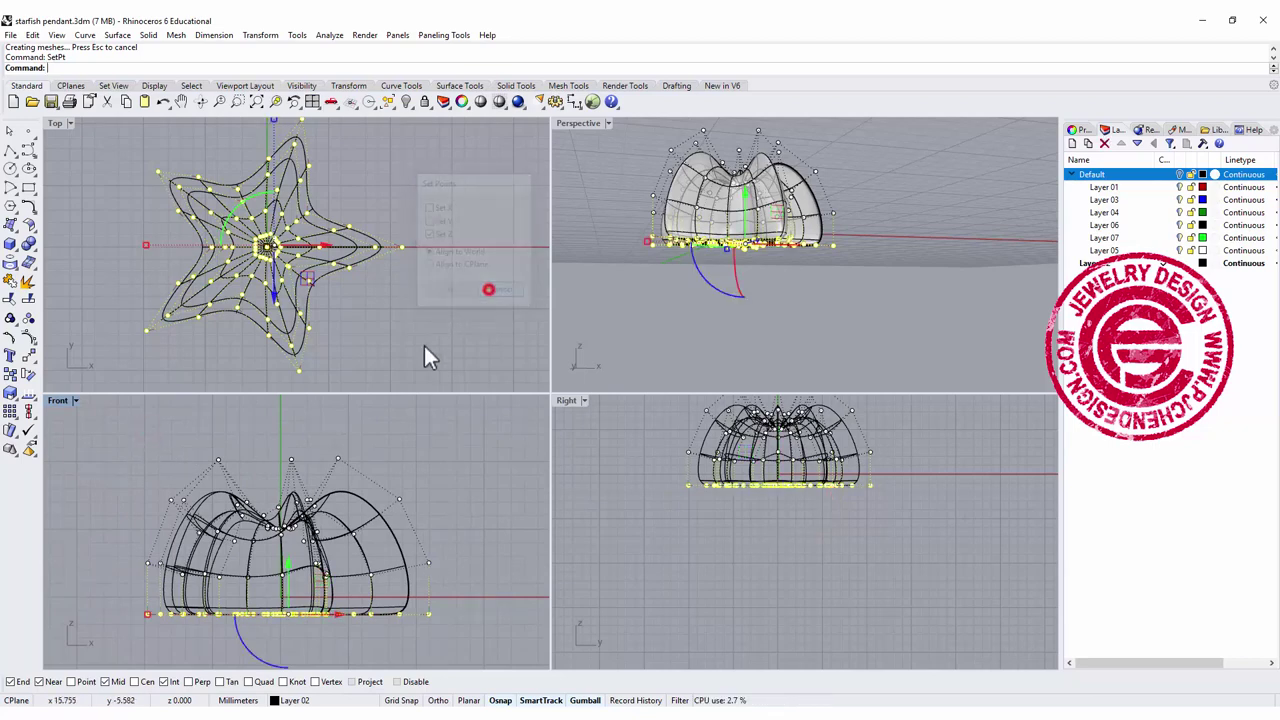
# Align the top rows of control points in Z with SetPt, level with the unselected row just above the X axis, and clear the selection.
pyautogui.click(140, 444)
pyautogui.moveTo(113, 424); pyautogui.dragTo(446, 550)
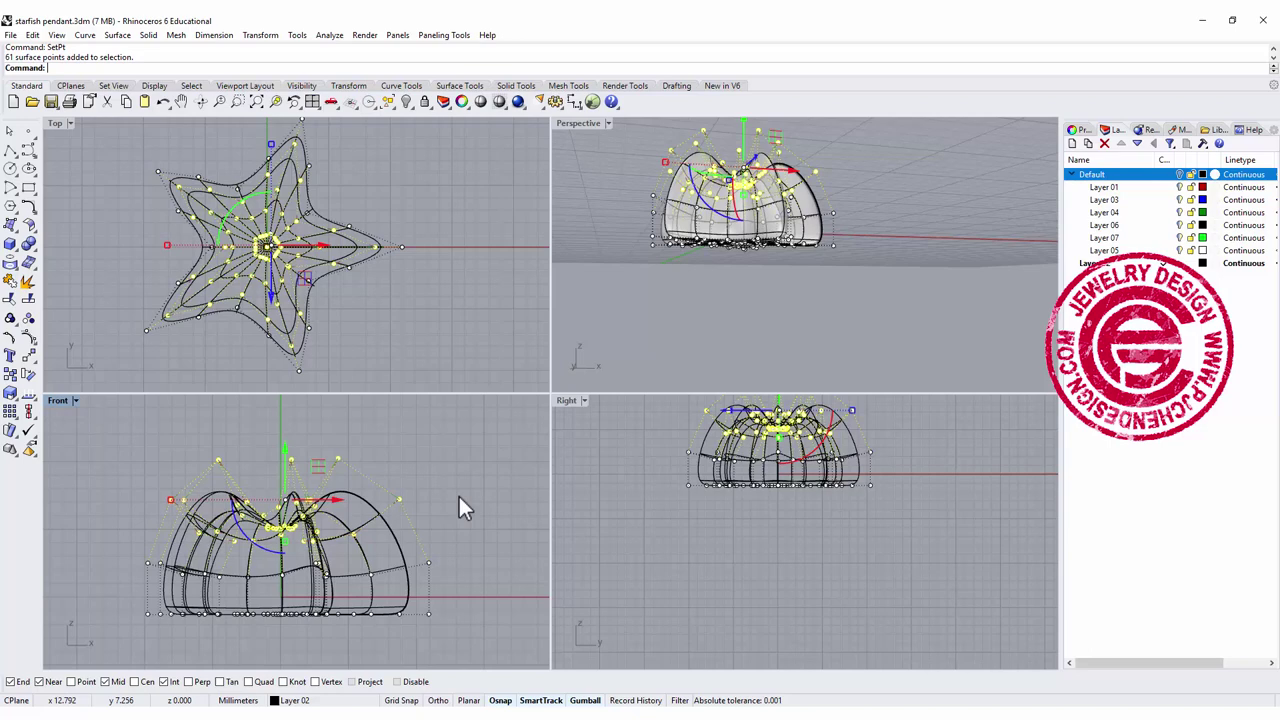
pyautogui.press('Return')
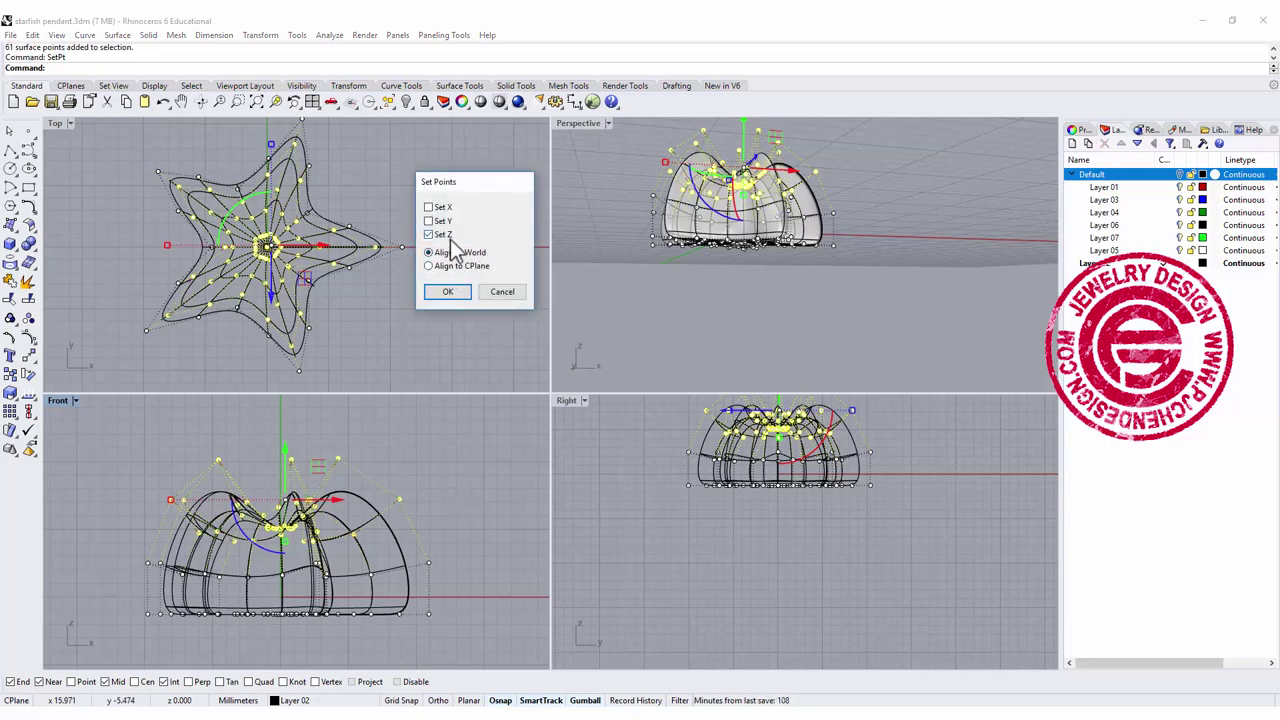
pyautogui.click(448, 292)
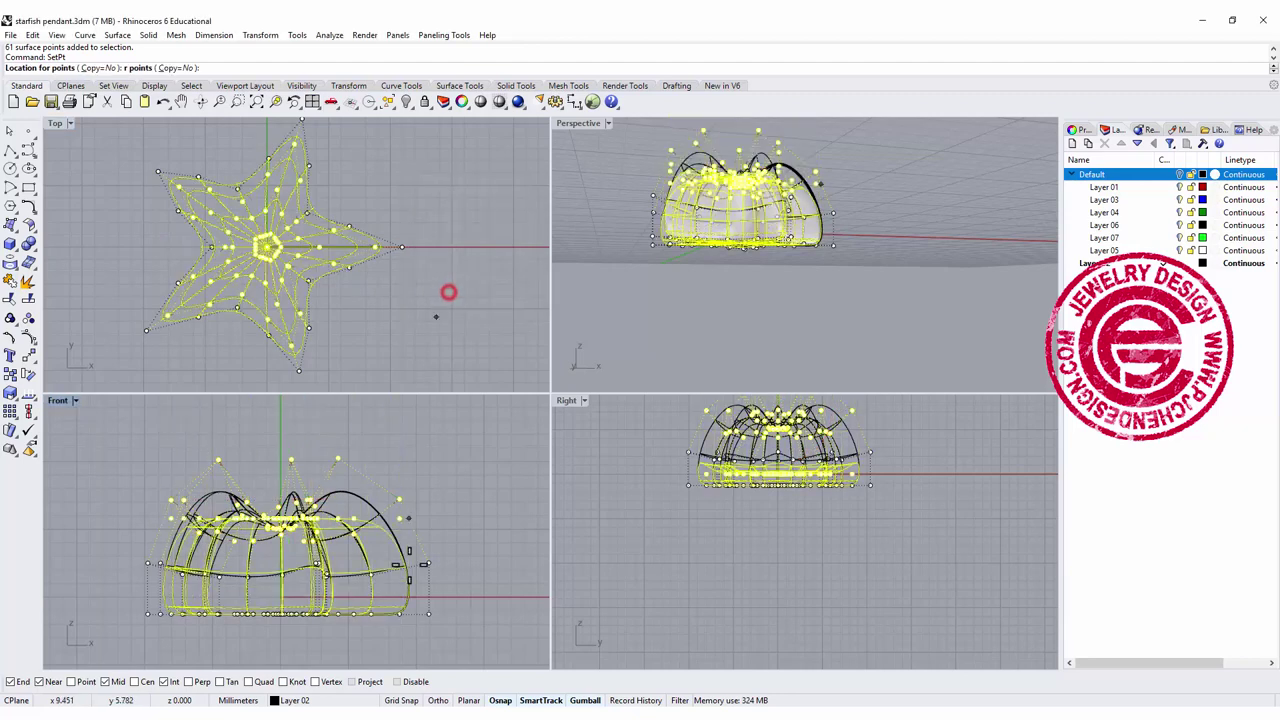
pyautogui.click(418, 562)
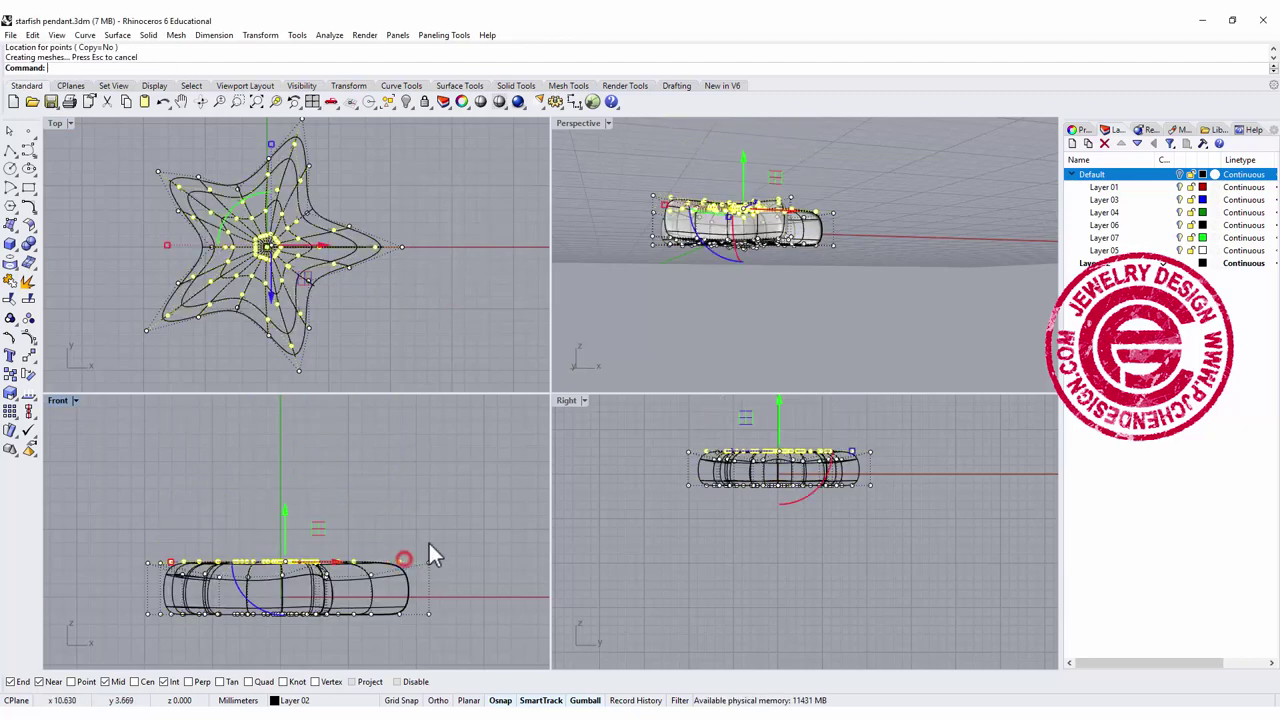
pyautogui.click(651, 388)
# Select the outermost control points at all five arm tips and scale them vertically closer together in the Front view to taper the tips.
pyautogui.moveTo(894, 209); pyautogui.dragTo(820, 189, button='right')
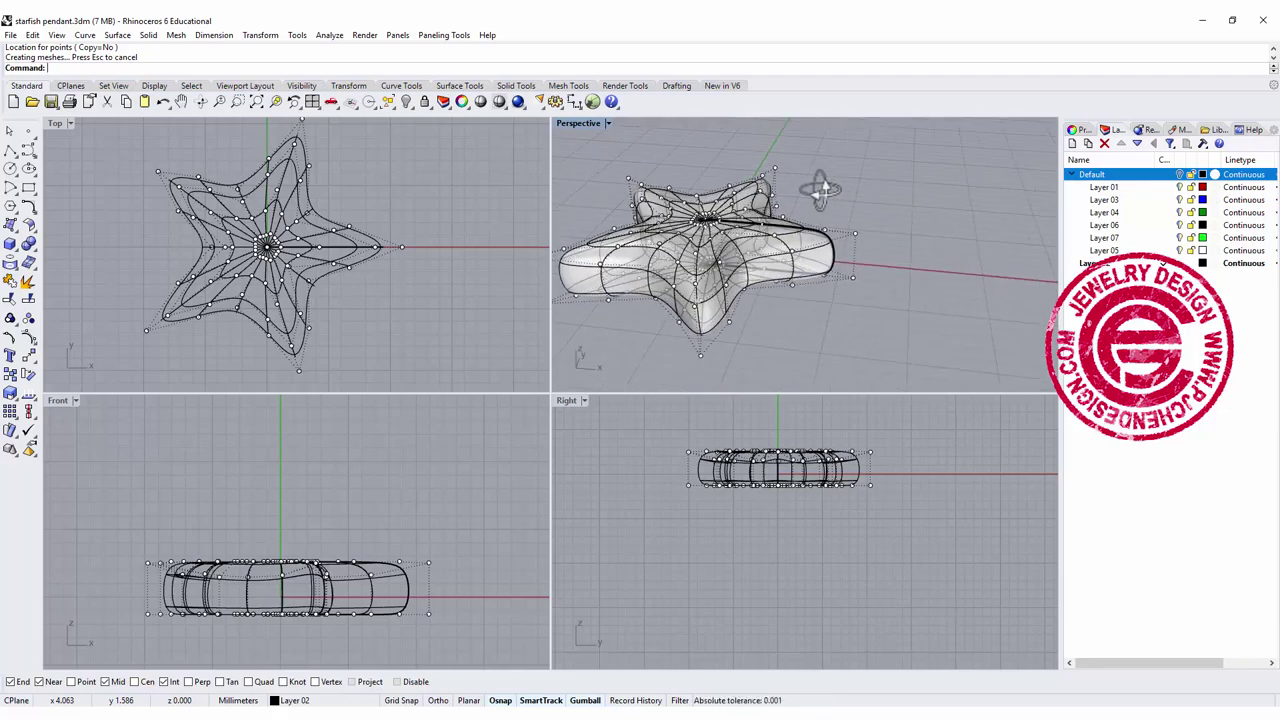
pyautogui.moveTo(783, 265); pyautogui.dragTo(956, 264, button='right')
pyautogui.moveTo(421, 541); pyautogui.dragTo(452, 633)
pyautogui.moveTo(443, 202); pyautogui.dragTo(456, 264, button='right')
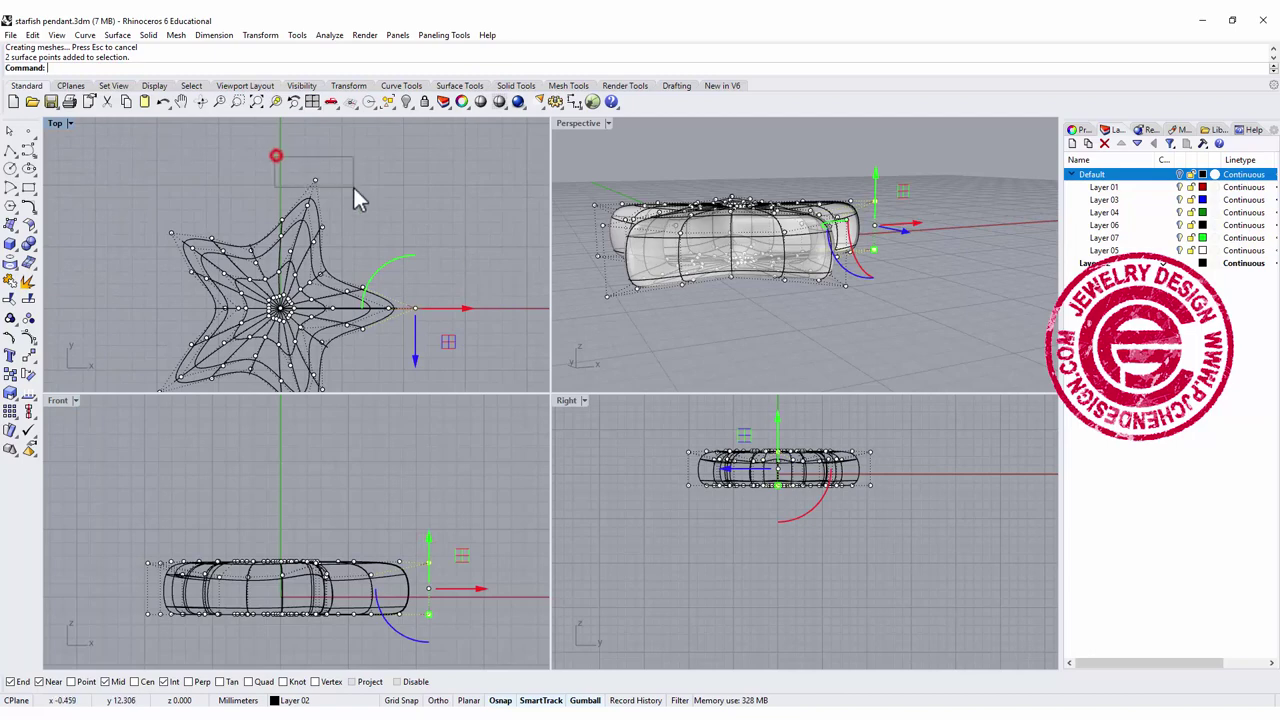
pyautogui.moveTo(353, 185); pyautogui.dragTo(354, 186)
pyautogui.moveTo(123, 191); pyautogui.dragTo(177, 243)
pyautogui.moveTo(140, 305); pyautogui.dragTo(145, 250, button='right')
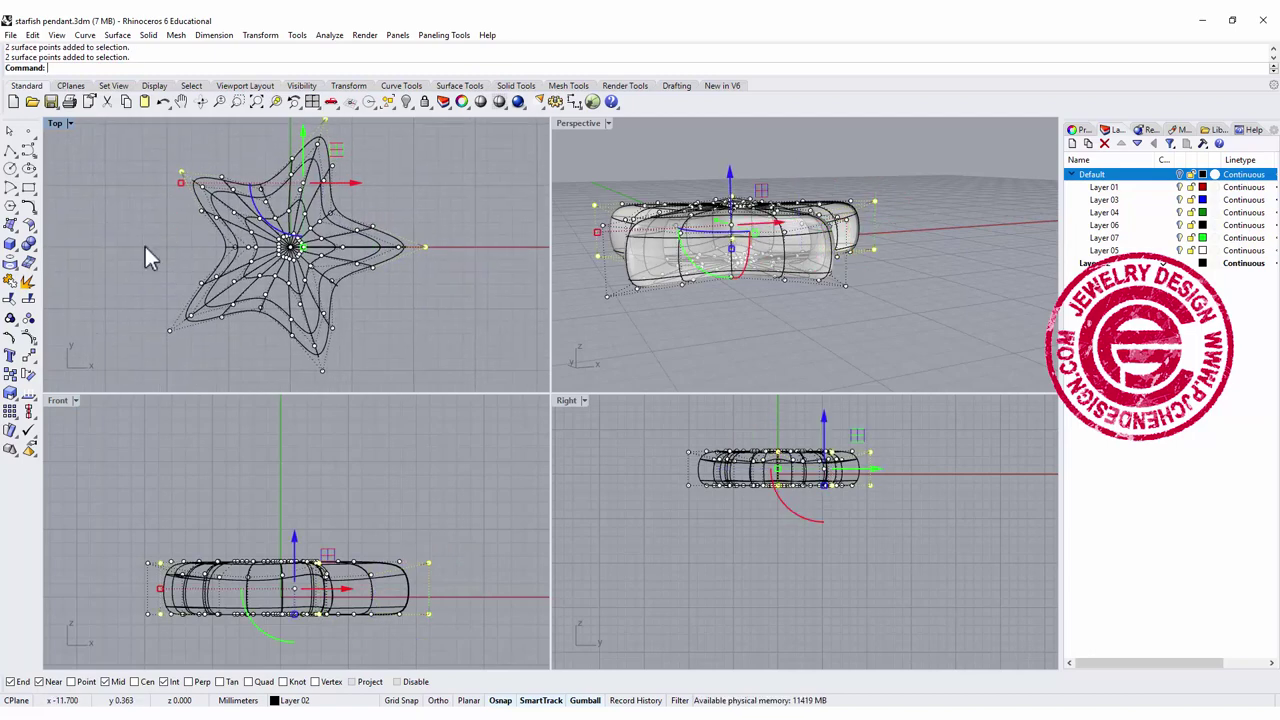
pyautogui.moveTo(169, 346); pyautogui.dragTo(172, 350)
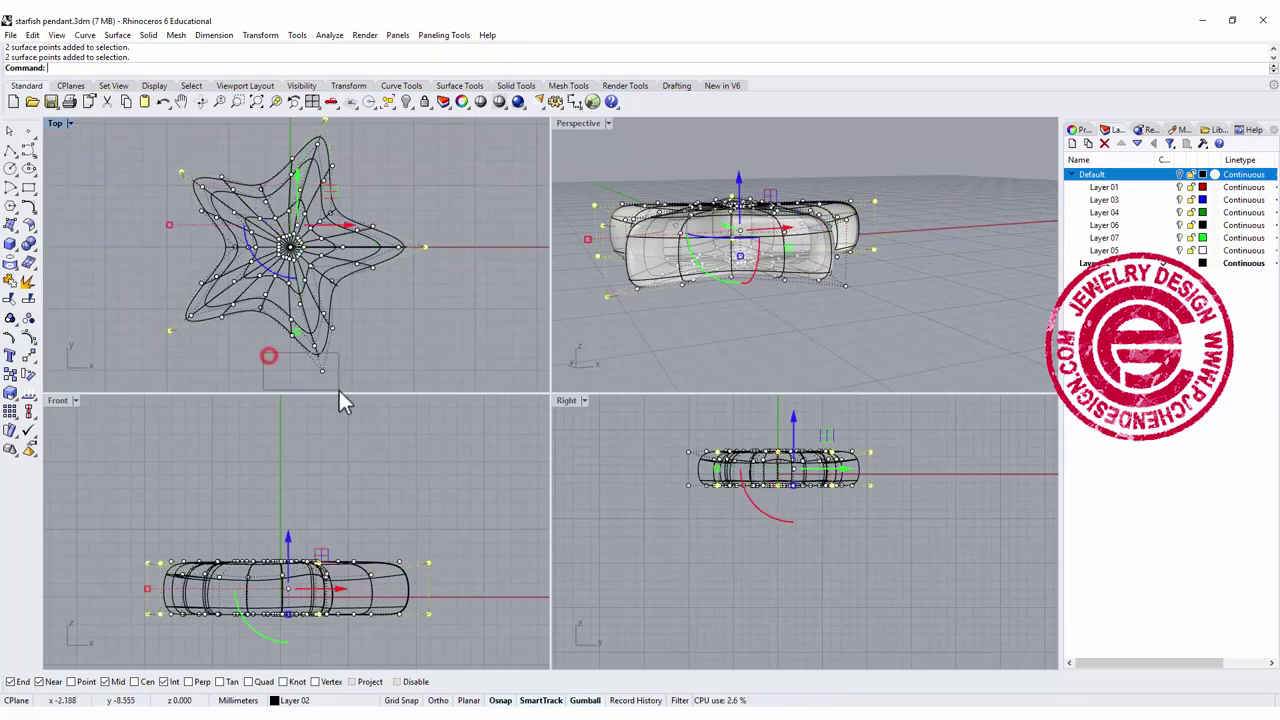
pyautogui.moveTo(338, 388); pyautogui.dragTo(258, 350)
pyautogui.scroll(2, 411, 616)
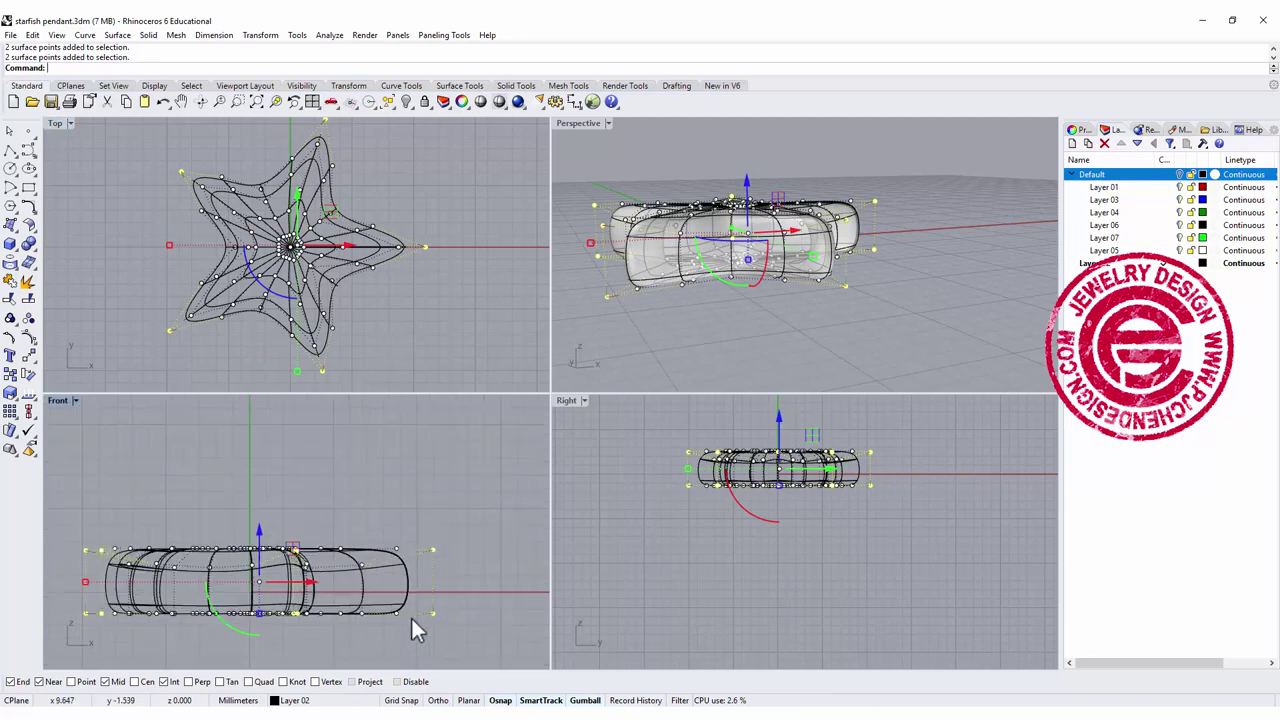
pyautogui.moveTo(476, 585); pyautogui.dragTo(509, 549, button='right')
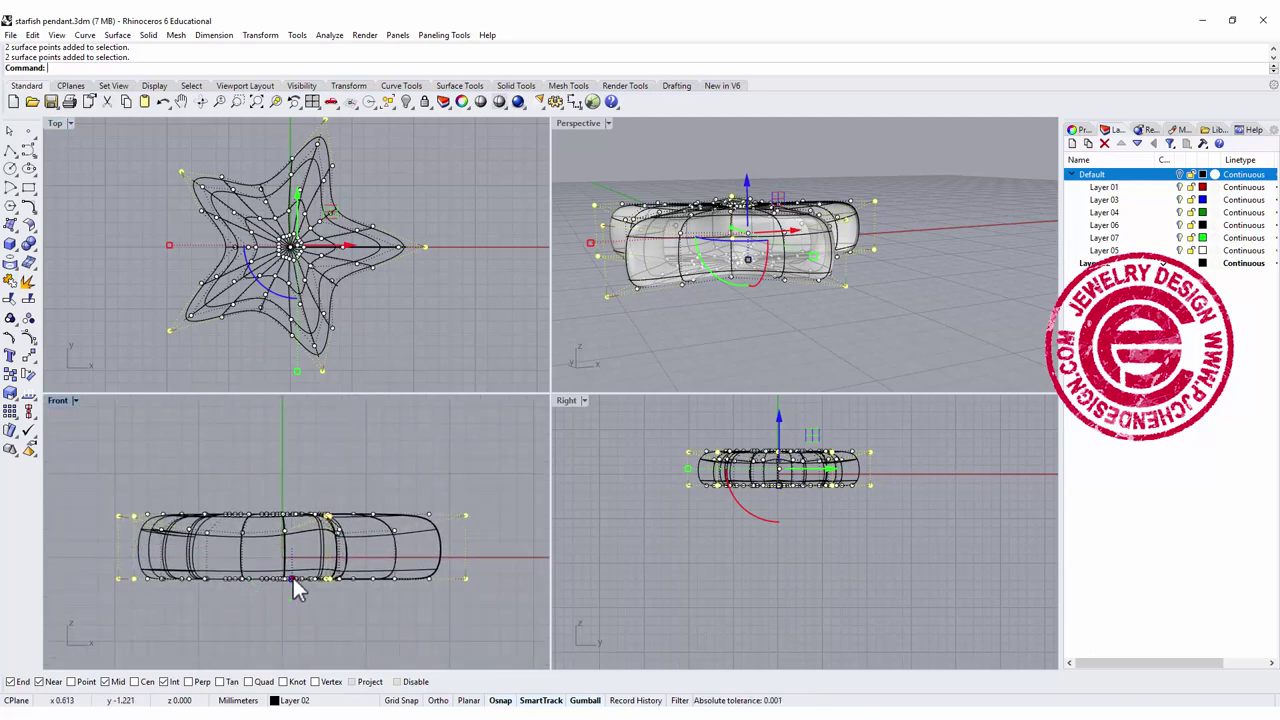
pyautogui.moveTo(292, 578); pyautogui.dragTo(289, 563)
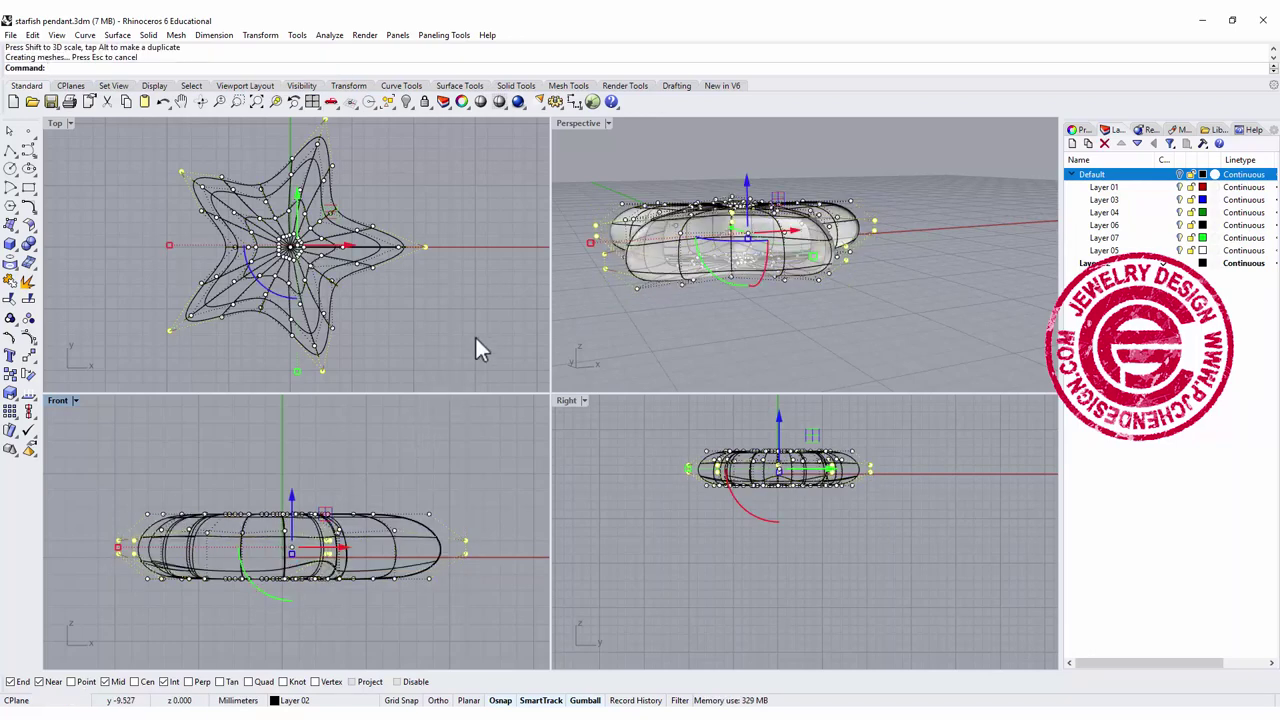
# Clear the selection, turn off the star's control points, and maximize the Perspective view.
pyautogui.click(491, 315)
pyautogui.moveTo(703, 280); pyautogui.dragTo(790, 295, button='right')
pyautogui.click(491, 306)
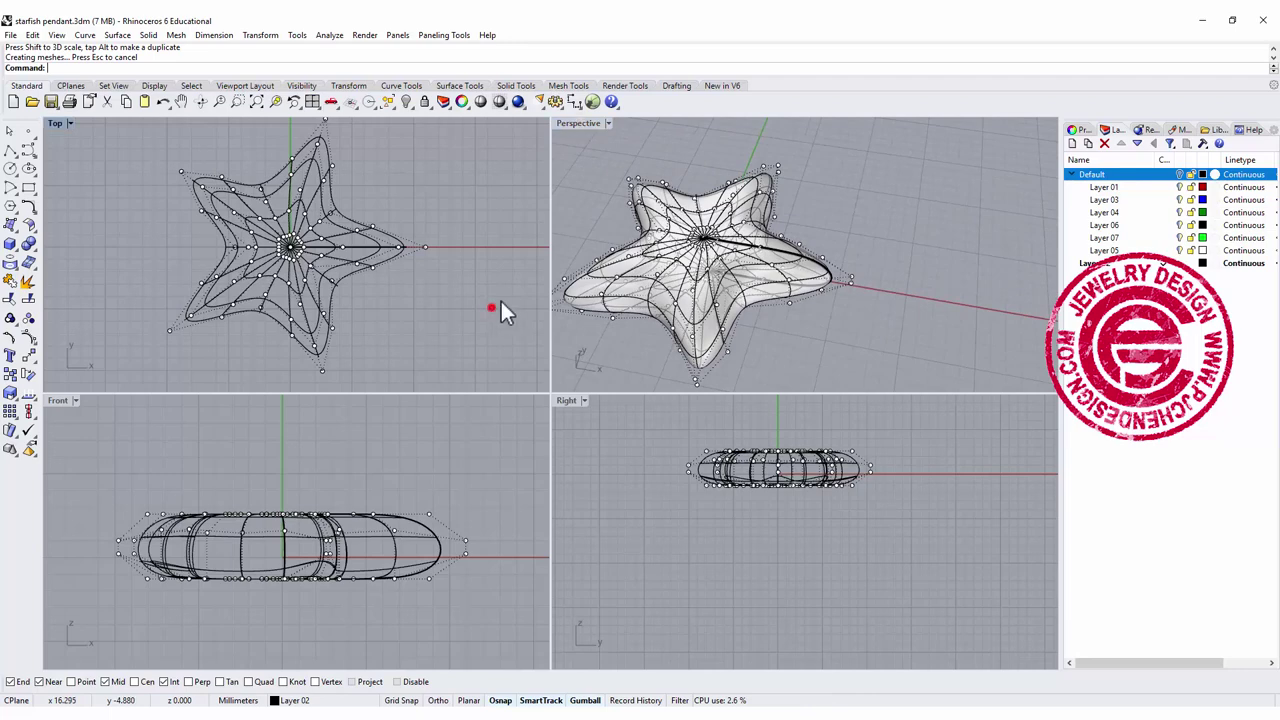
pyautogui.moveTo(823, 195); pyautogui.dragTo(632, 157, button='right')
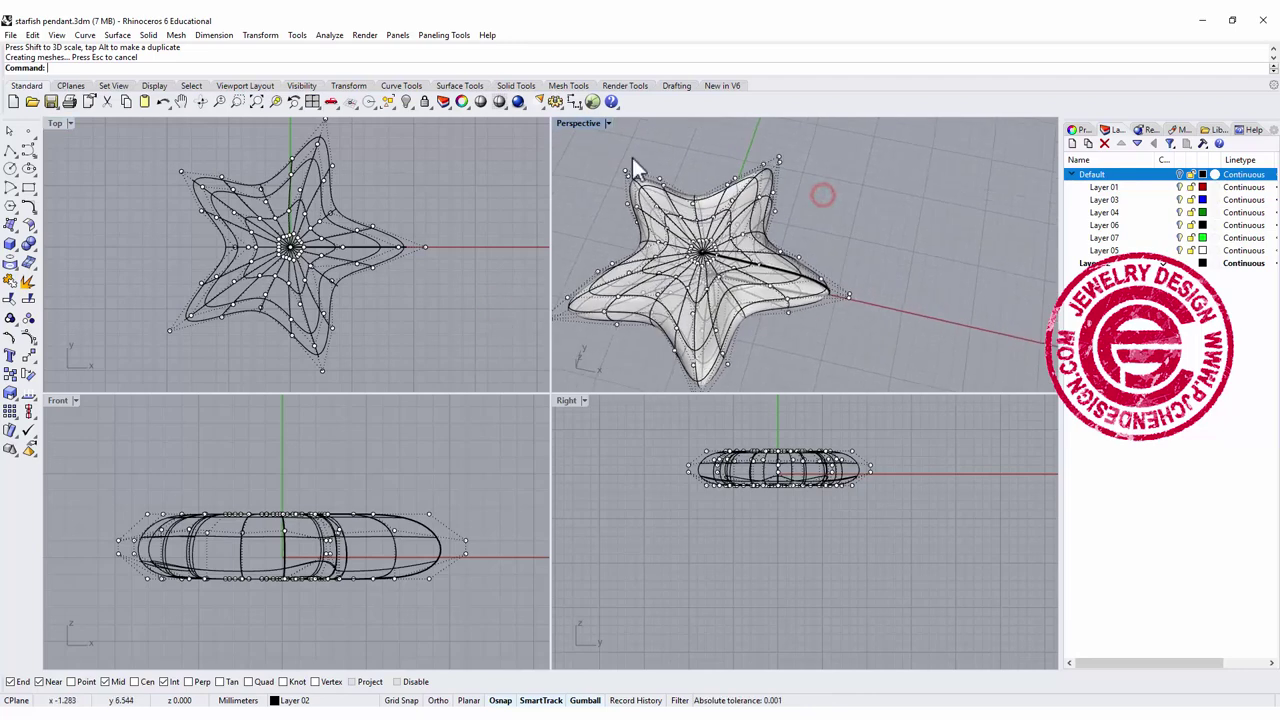
pyautogui.press('Escape')
pyautogui.doubleClick(580, 124)
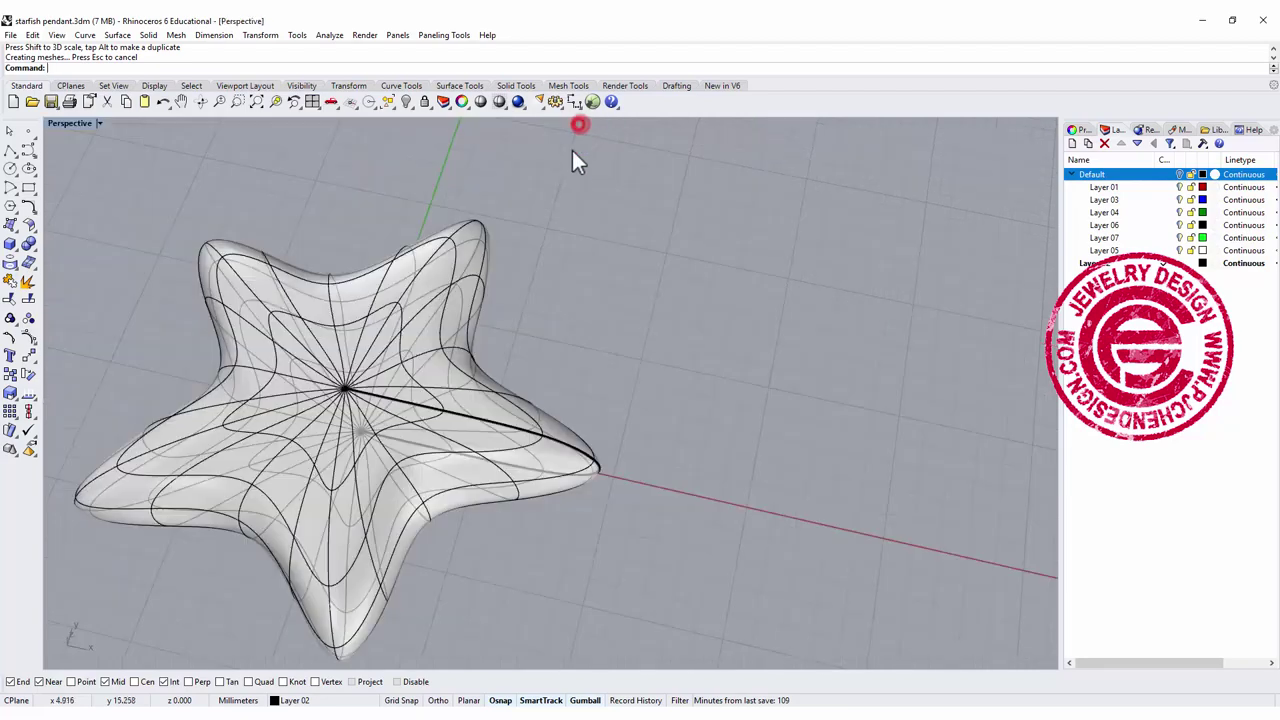
# Turn on the Default layer to show the reference starfish pendant, and hide Layer 04 and Layer 03.
pyautogui.click(1180, 174)
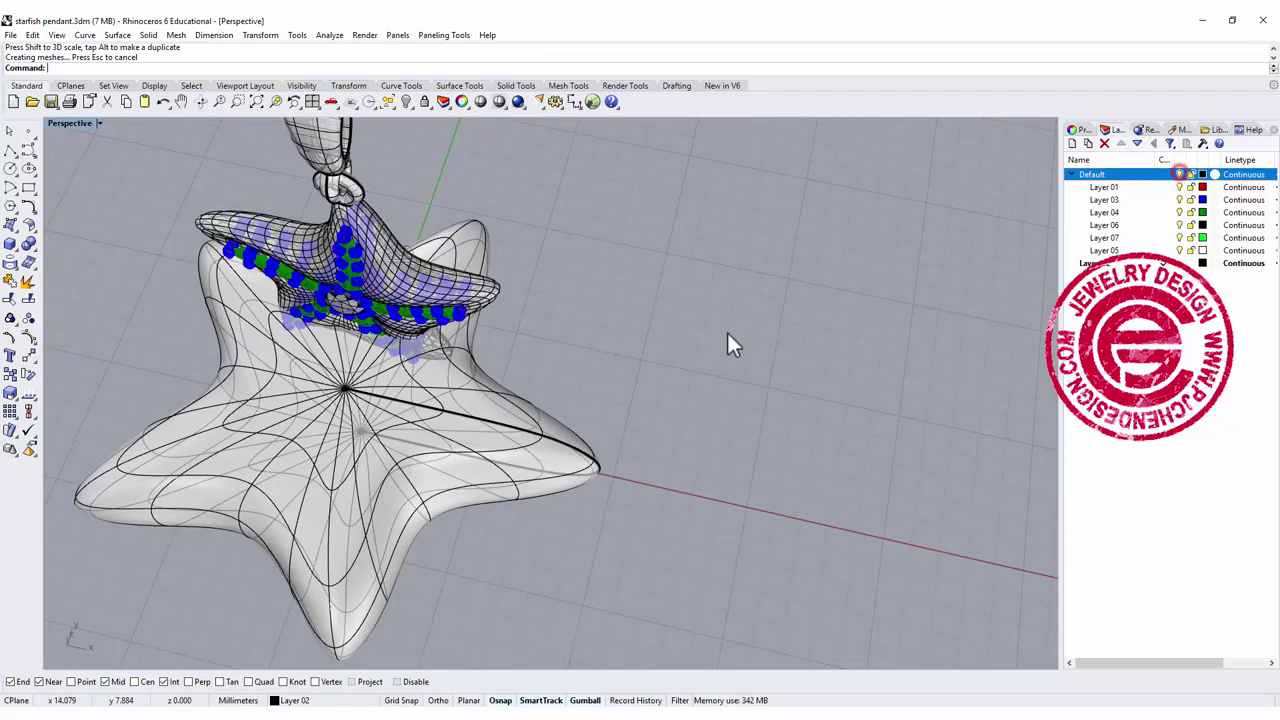
pyautogui.moveTo(731, 343); pyautogui.dragTo(775, 226, button='right')
pyautogui.scroll(4, 414, 258)
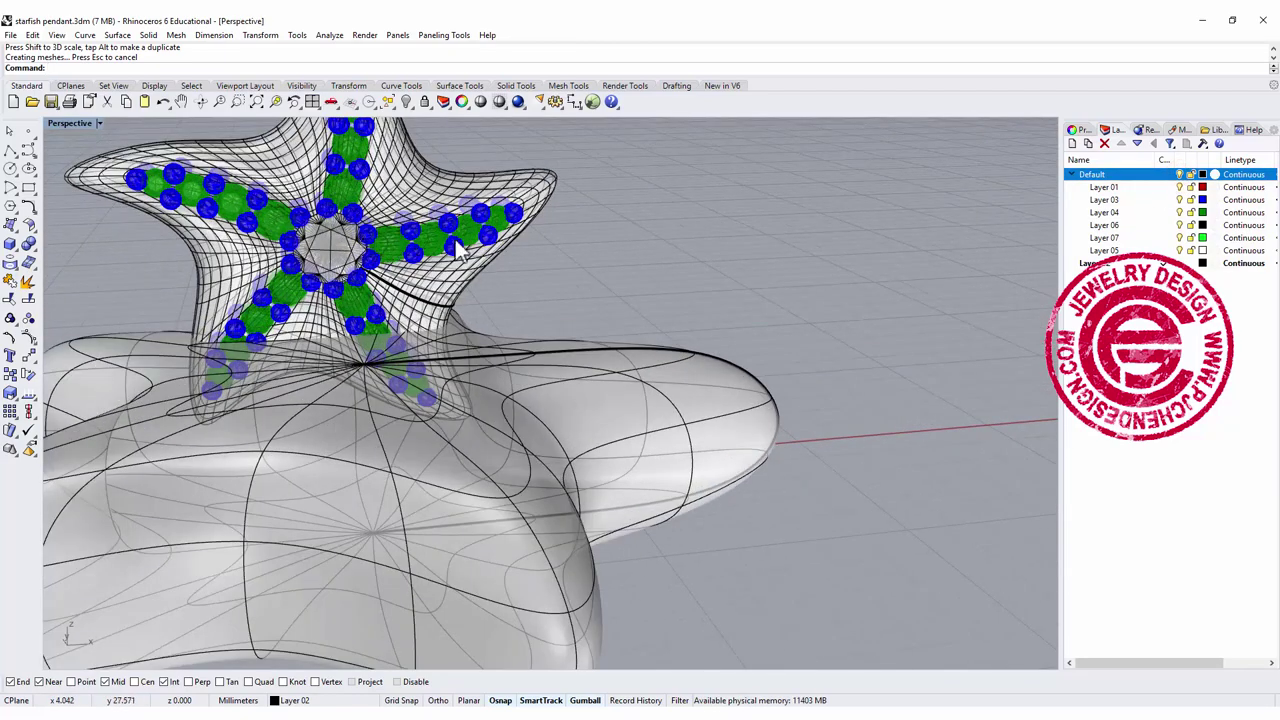
pyautogui.moveTo(614, 234); pyautogui.dragTo(602, 244, button='right')
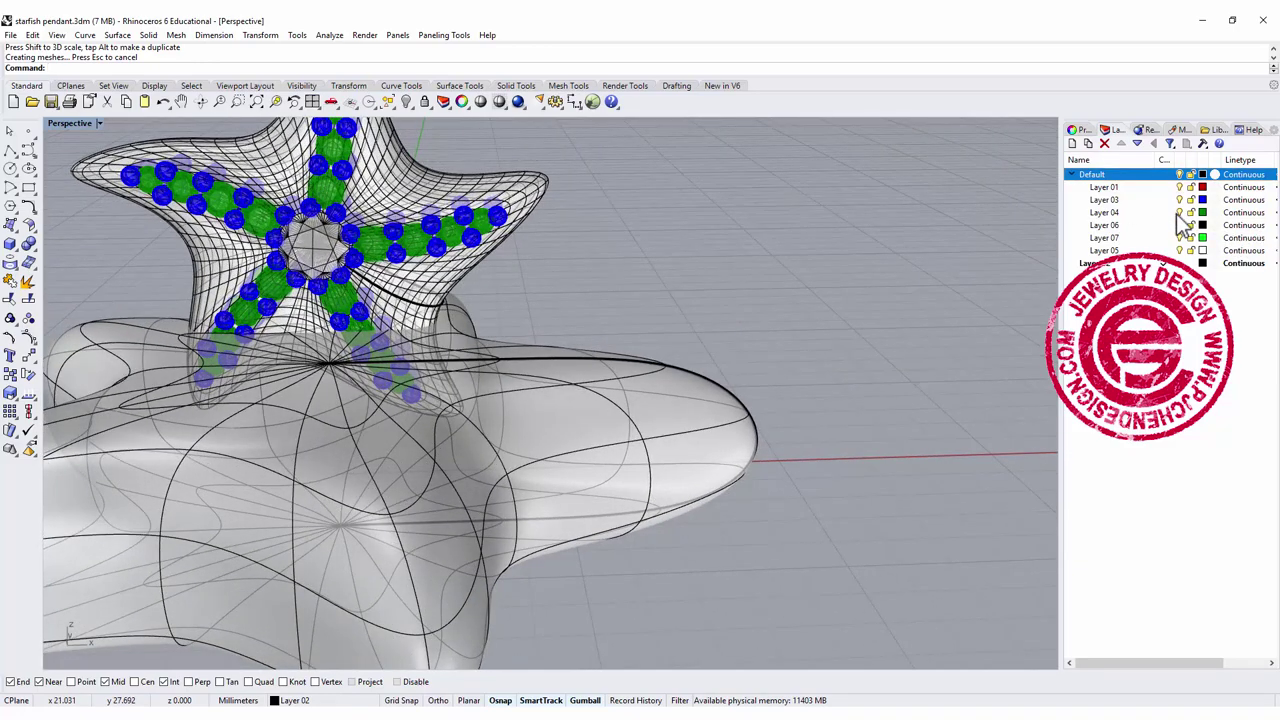
pyautogui.click(1179, 213)
pyautogui.click(1179, 200)
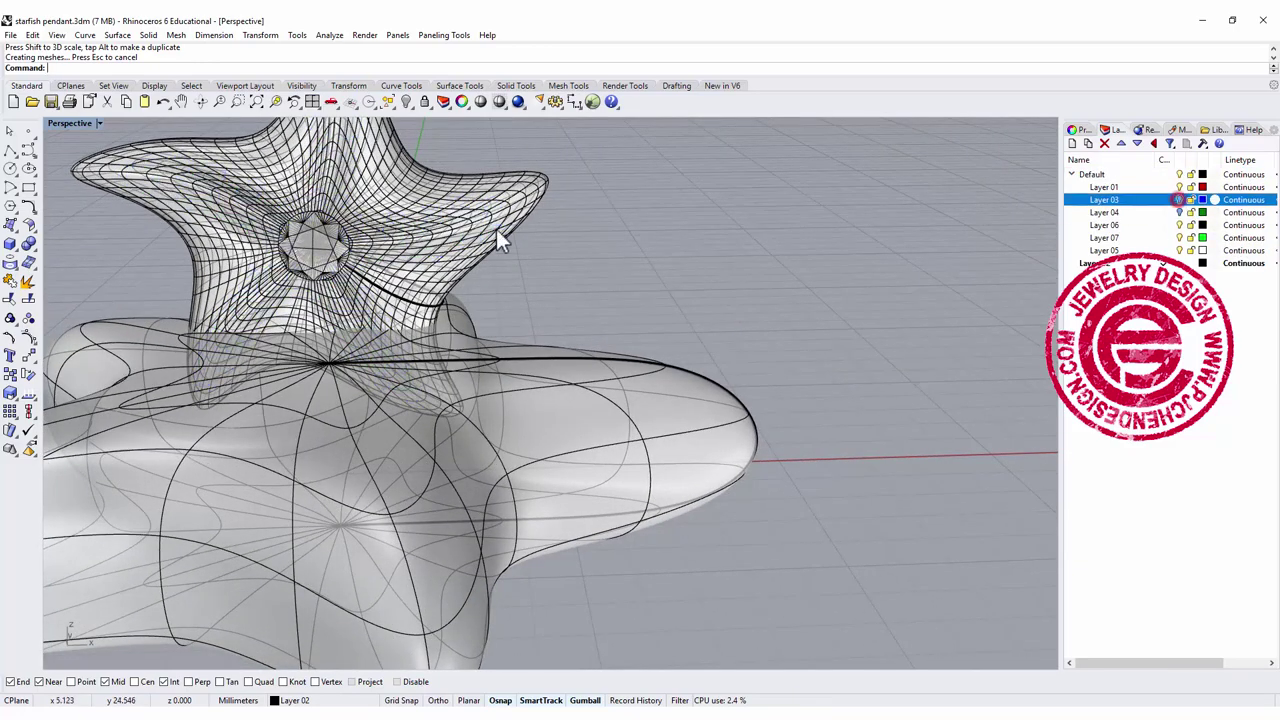
# Switch the Perspective view to Rendered display and compare the reference starfish pendant with the star being modelled.
pyautogui.moveTo(497, 234); pyautogui.dragTo(187, 153, button='right')
pyautogui.click(495, 233)
pyautogui.click(656, 246)
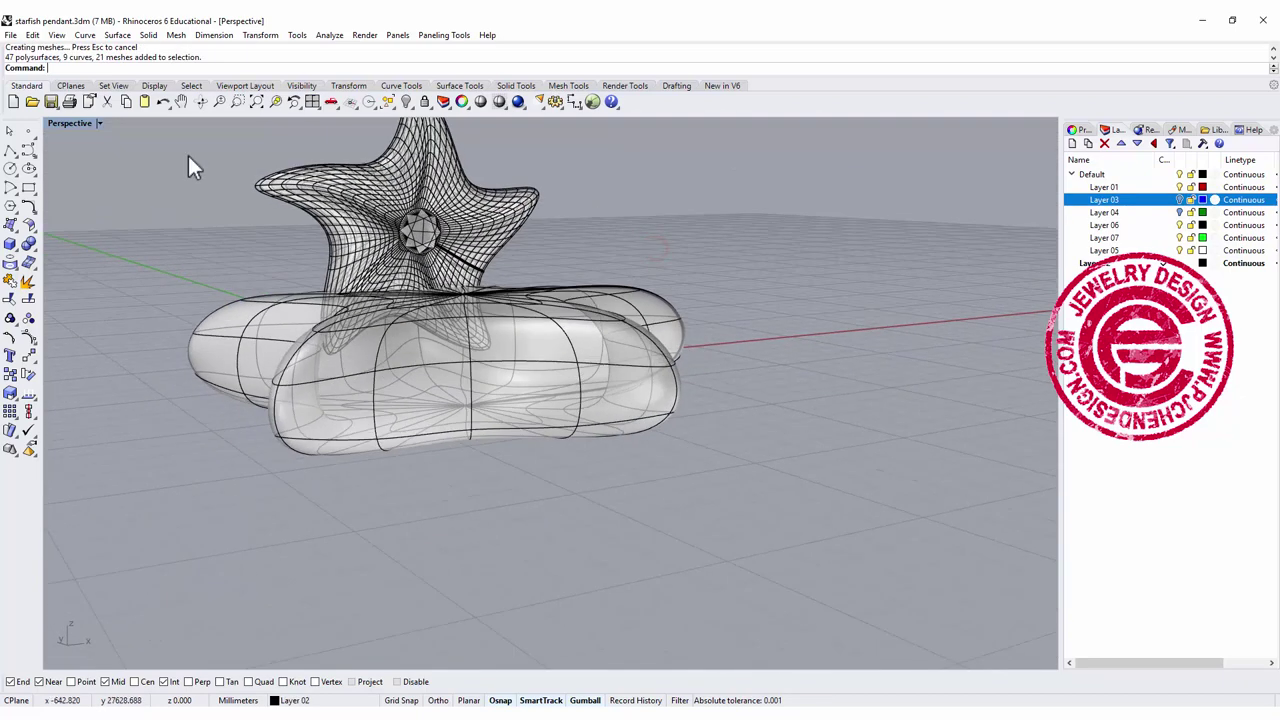
pyautogui.click(99, 124)
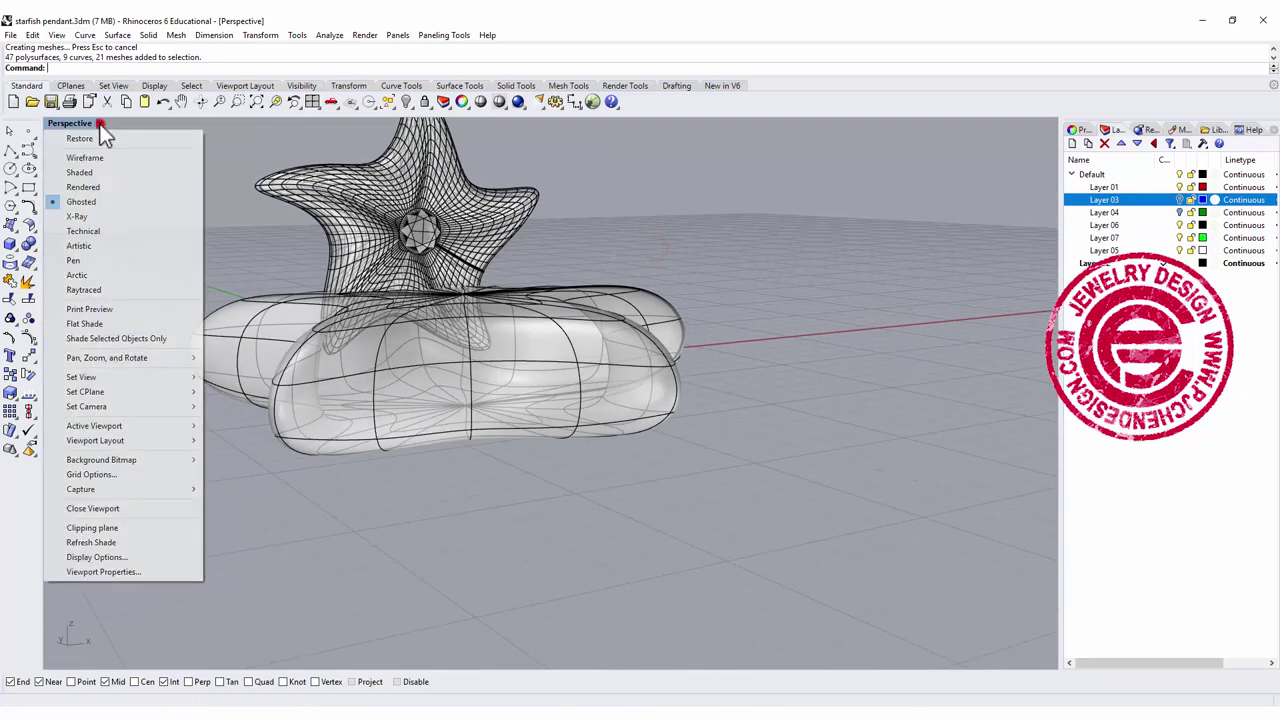
pyautogui.click(101, 188)
pyautogui.moveTo(194, 200); pyautogui.dragTo(223, 229, button='right')
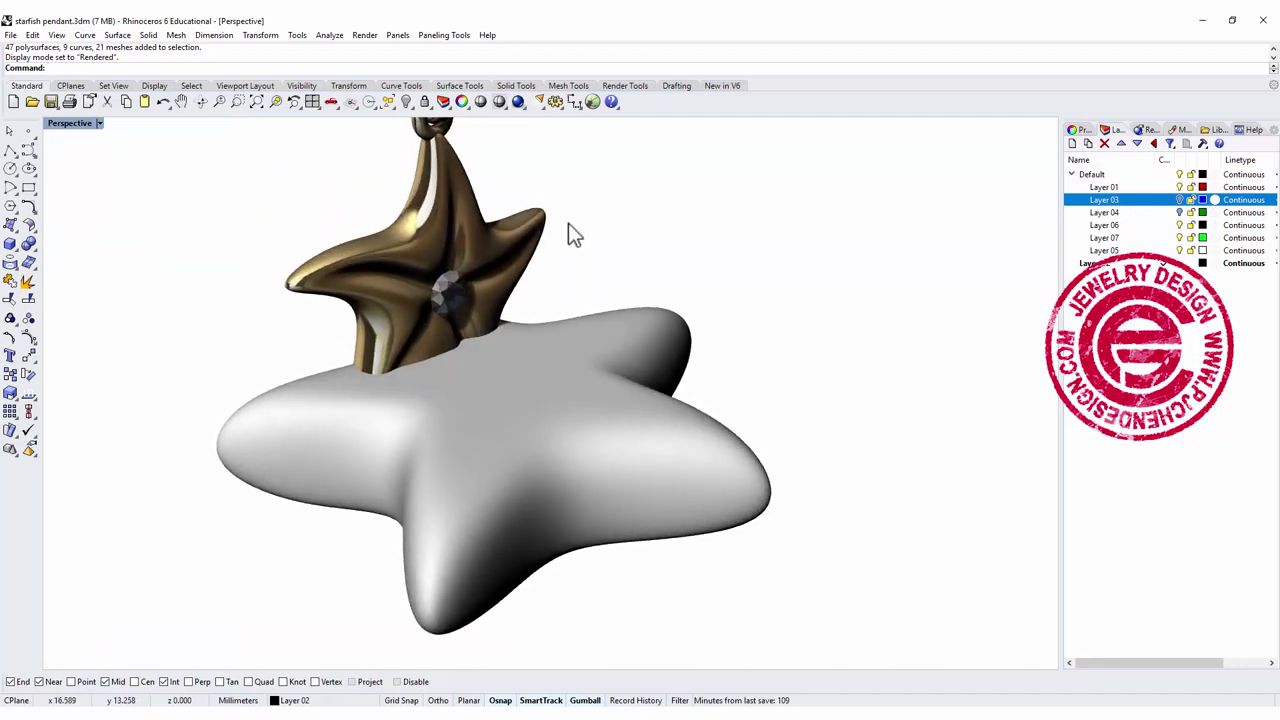
pyautogui.moveTo(493, 290); pyautogui.dragTo(450, 265, button='right')
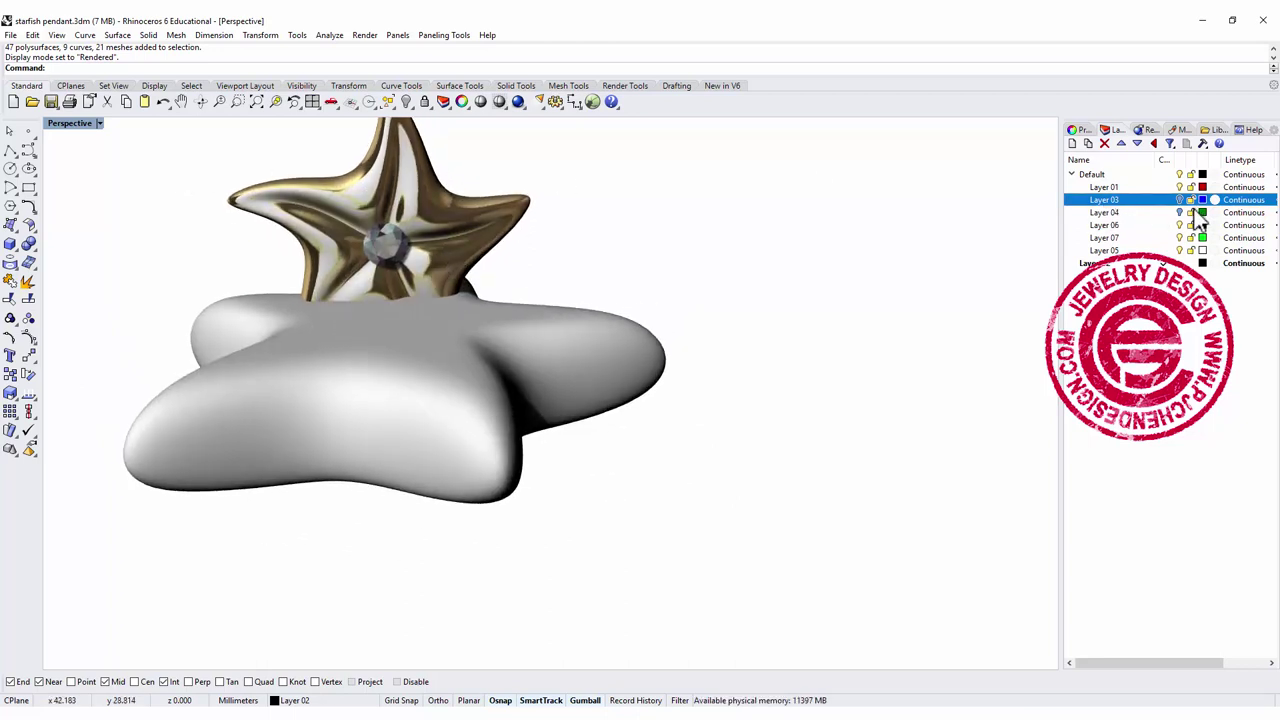
# Turn on Layer 03 and Layer 04 to view the reference pendant's beads and gems, and hide the whole Default layer.
pyautogui.click(1180, 212)
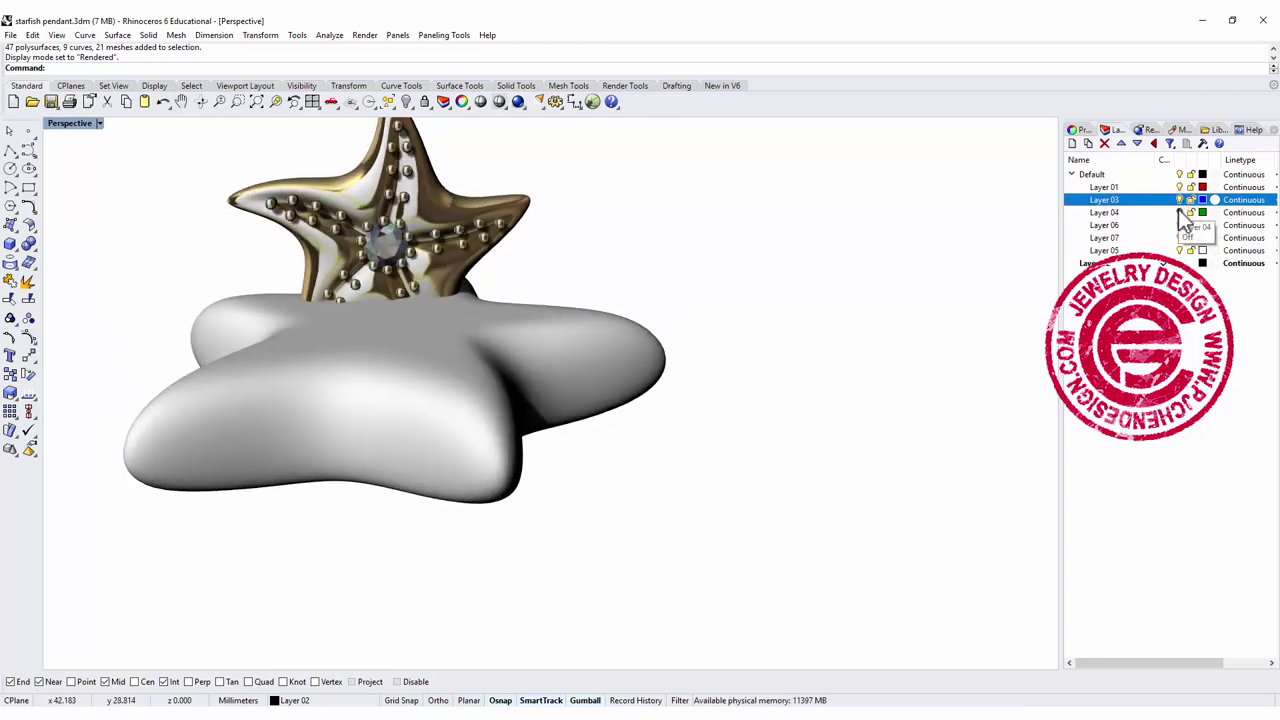
pyautogui.click(1180, 212)
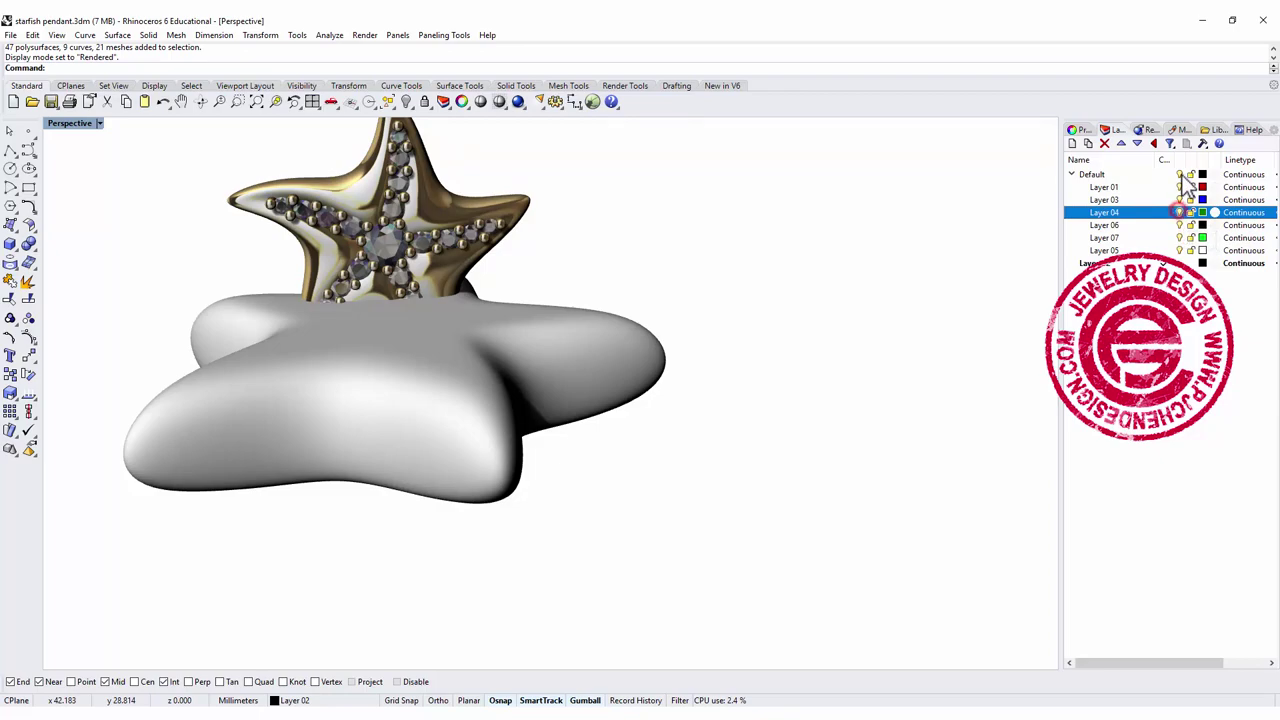
pyautogui.click(1180, 174)
pyautogui.moveTo(637, 228); pyautogui.dragTo(406, 243, button='right')
# Return the Perspective view to Ghosted display and turn on the star's control points.
pyautogui.click(99, 123)
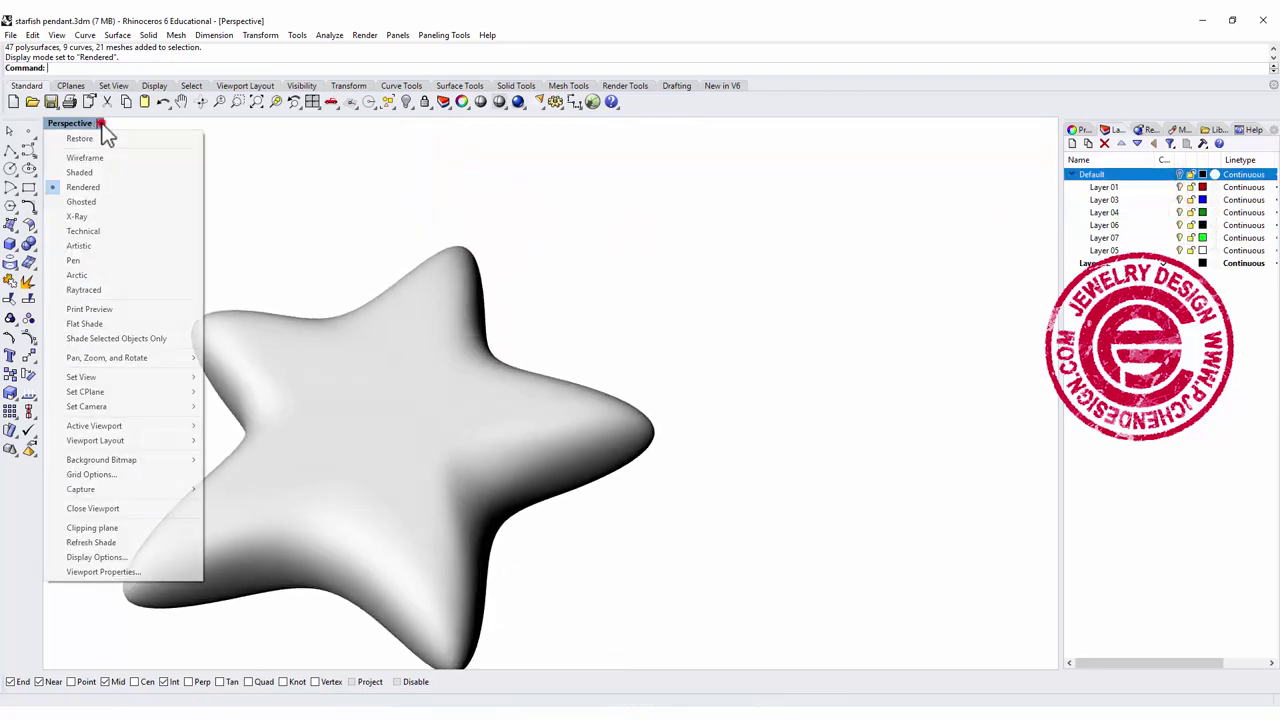
pyautogui.click(82, 203)
pyautogui.moveTo(600, 470)
pyautogui.mouseDown(button='right')
pyautogui.moveTo(637, 466)
pyautogui.moveTo(578, 475)
pyautogui.mouseUp(button='right')
pyautogui.moveTo(608, 475); pyautogui.dragTo(815, 390, button='right')
pyautogui.click(731, 344)
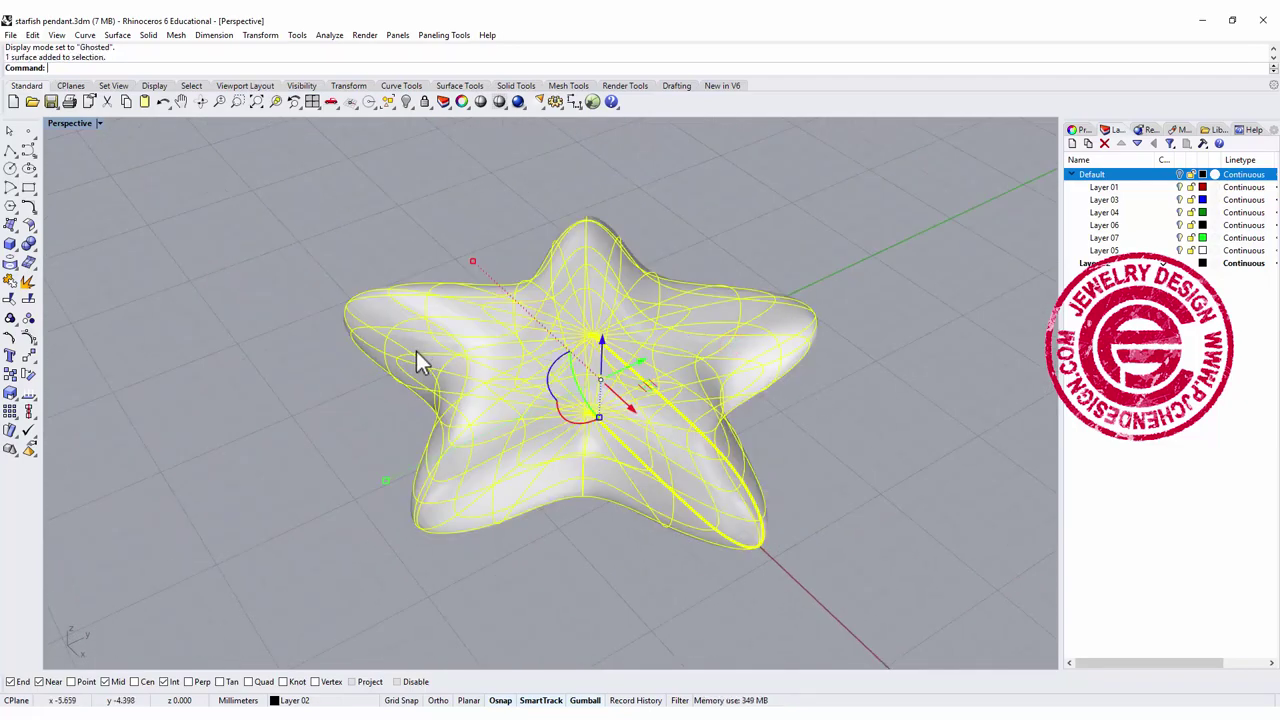
pyautogui.click(30, 339)
pyautogui.moveTo(640, 260); pyautogui.dragTo(683, 316, button='right')
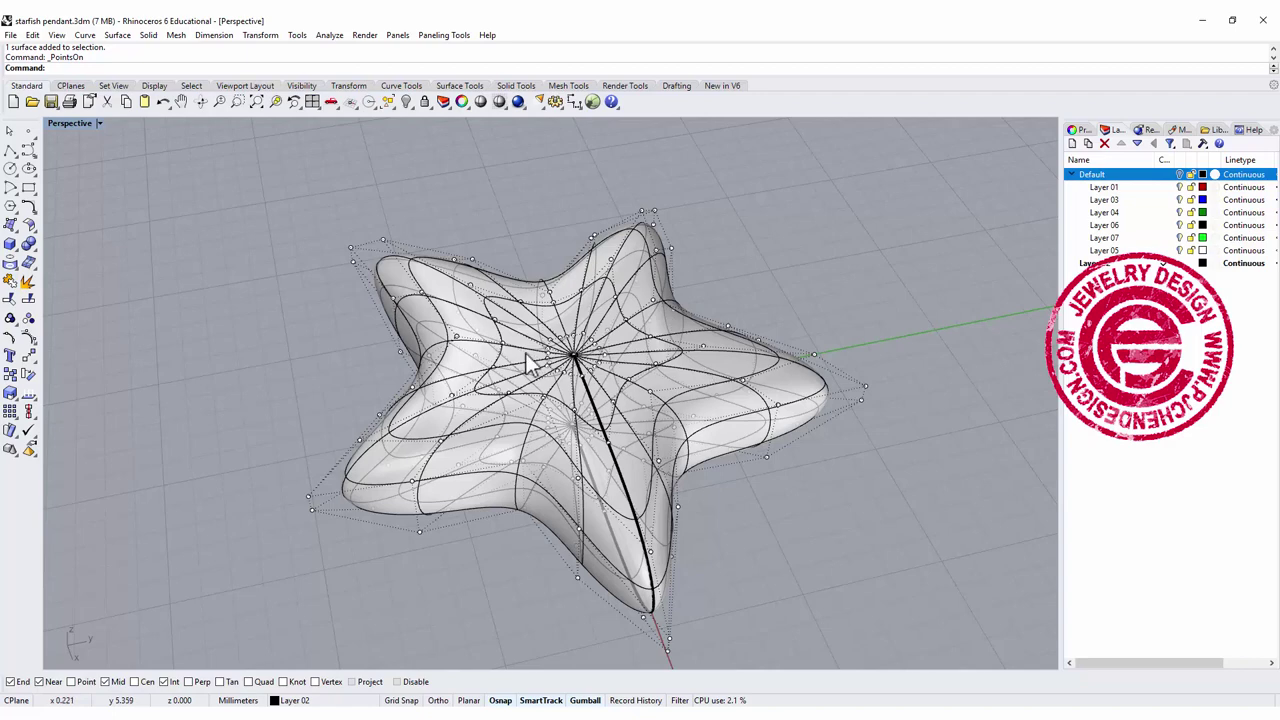
# In the Top view, select the inner control points along the upper arm's centreline, from the star's centre outward, without the surface itself.
pyautogui.doubleClick(66, 123)
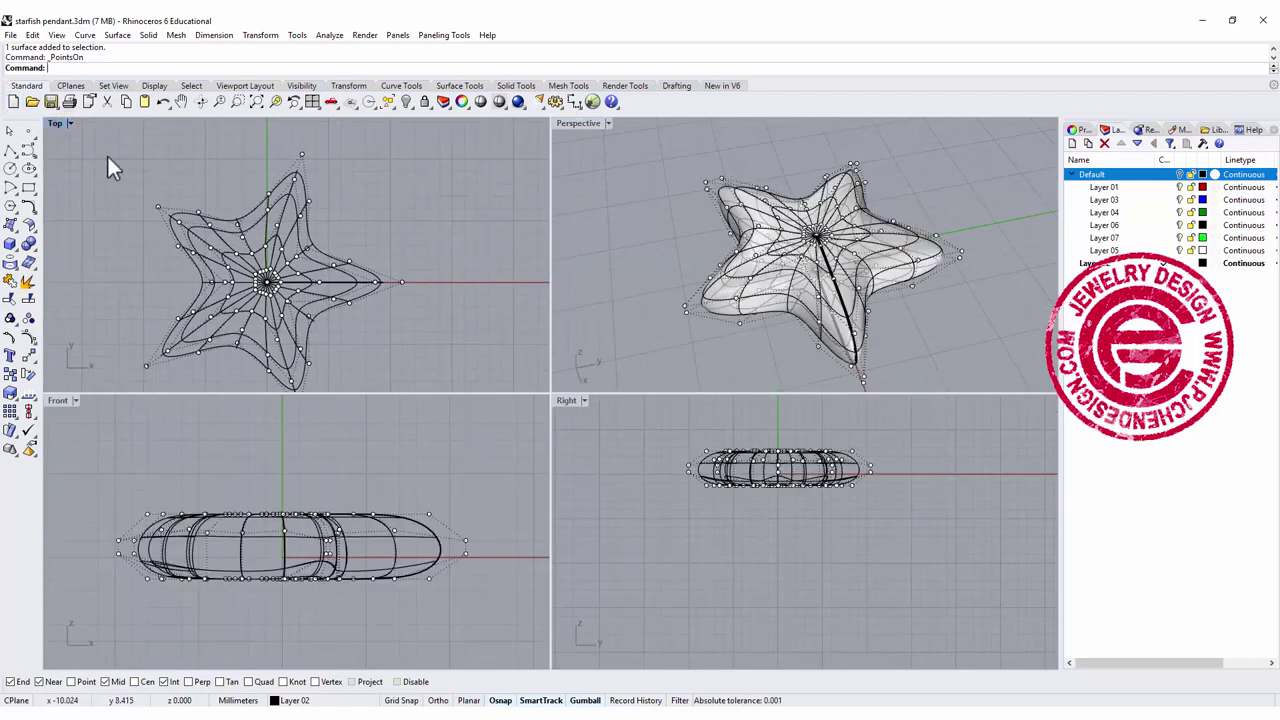
pyautogui.doubleClick(55, 120)
pyautogui.moveTo(543, 365); pyautogui.dragTo(560, 322, button='right')
pyautogui.scroll(2, 562, 250)
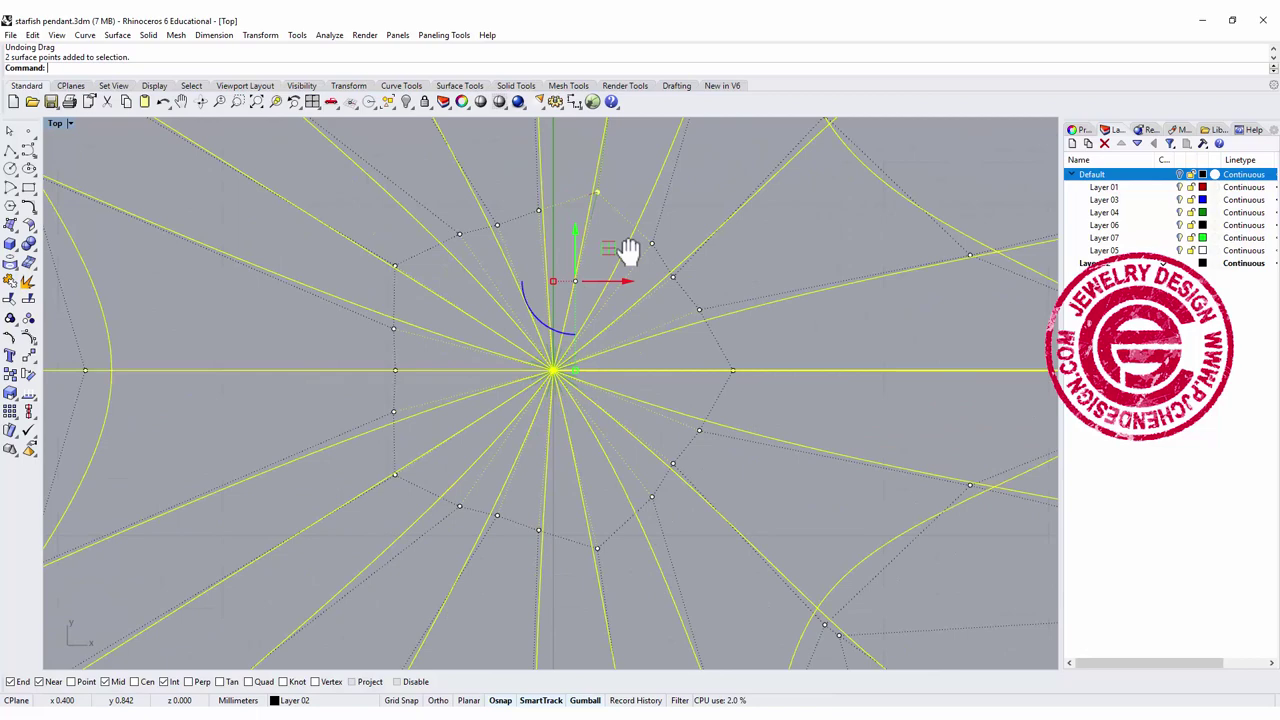
pyautogui.moveTo(628, 251); pyautogui.dragTo(555, 421, button='right')
pyautogui.moveTo(600, 354); pyautogui.dragTo(511, 569, button='right')
pyautogui.moveTo(556, 170); pyautogui.dragTo(543, 365, button='right')
pyautogui.moveTo(620, 305); pyautogui.dragTo(595, 469, button='right')
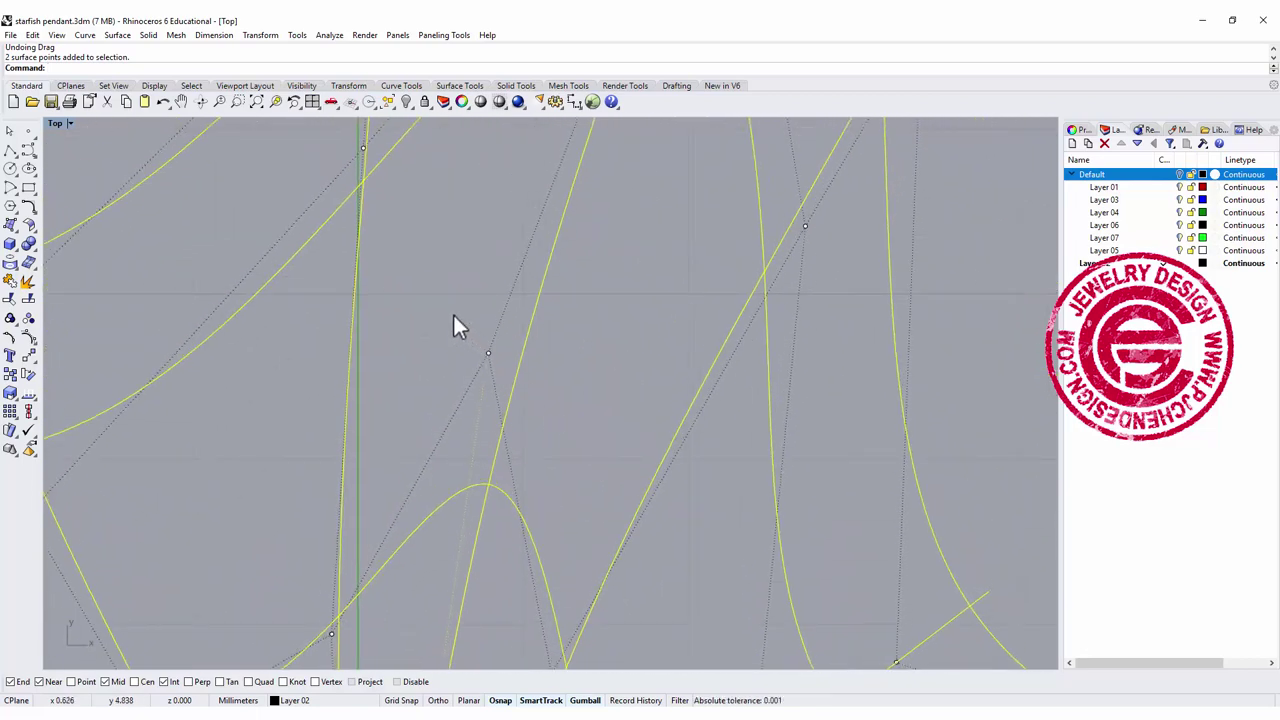
pyautogui.moveTo(462, 316); pyautogui.dragTo(569, 389)
pyautogui.moveTo(624, 367); pyautogui.dragTo(571, 658, button='right')
pyautogui.moveTo(634, 258); pyautogui.dragTo(548, 489, button='right')
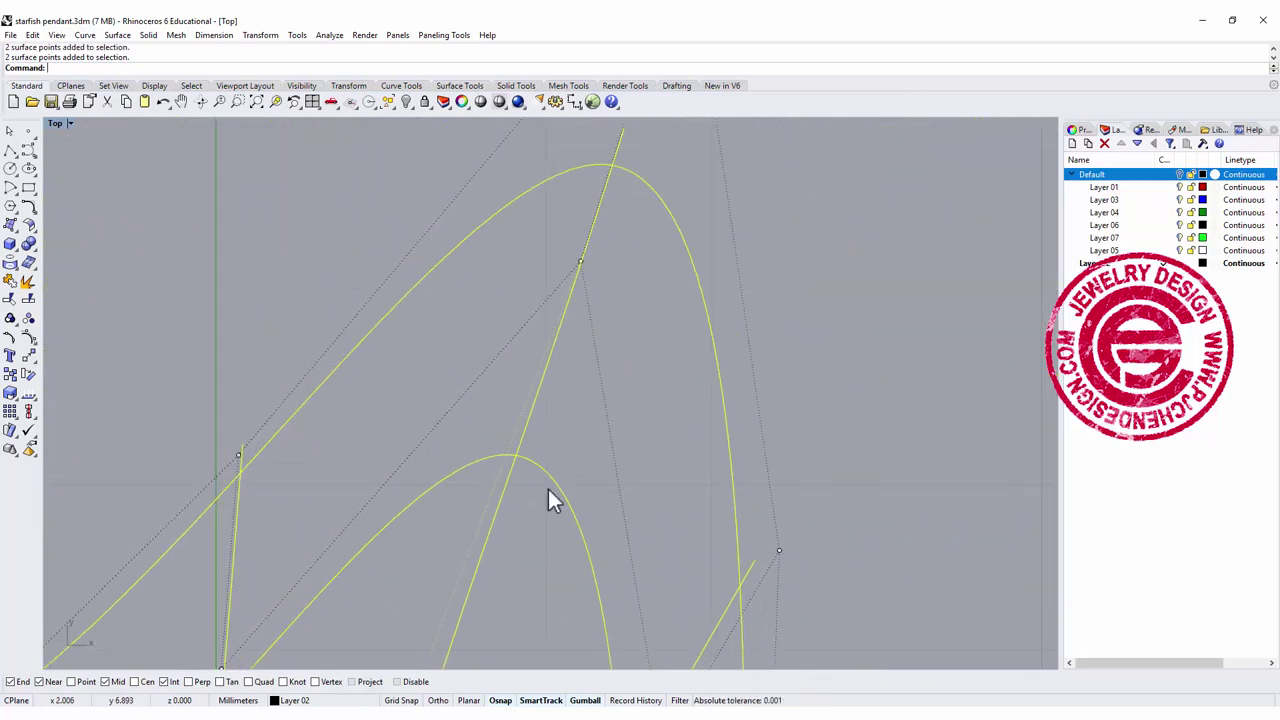
pyautogui.moveTo(632, 308); pyautogui.dragTo(632, 308)
pyautogui.scroll(-3, 546, 440)
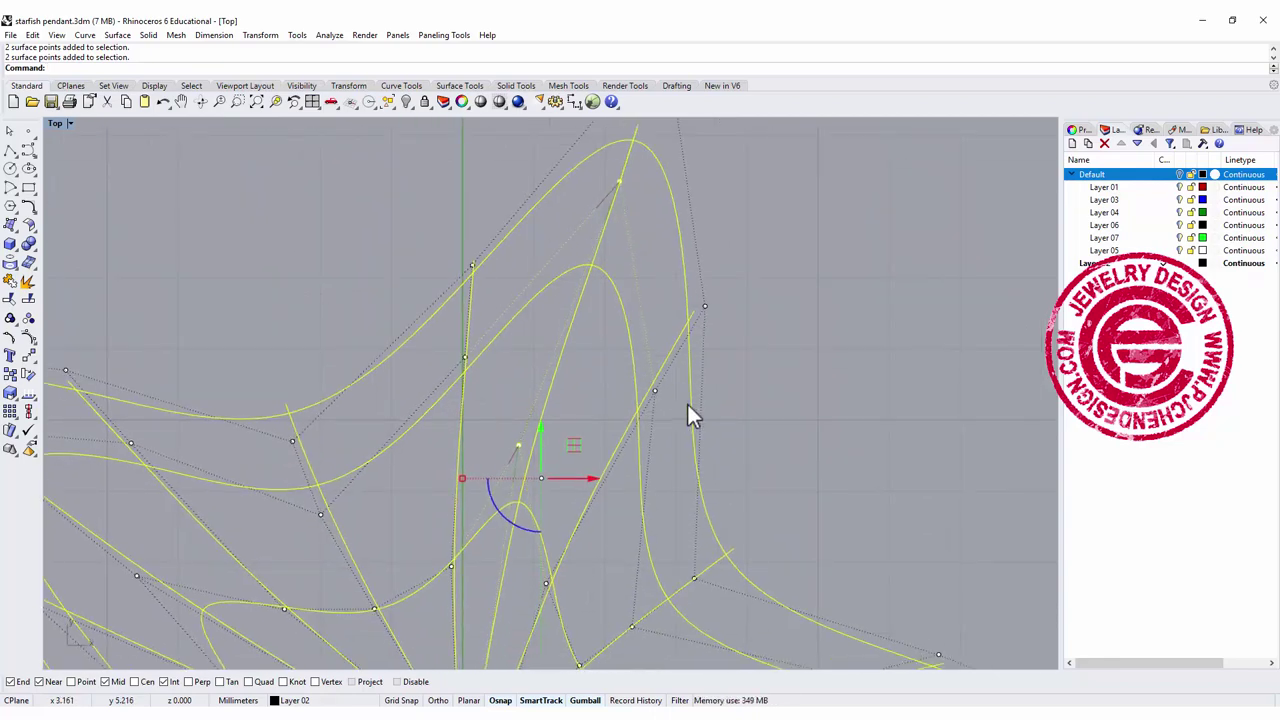
pyautogui.keyDown('ctrl'); pyautogui.click(690, 404); pyautogui.keyUp('ctrl')
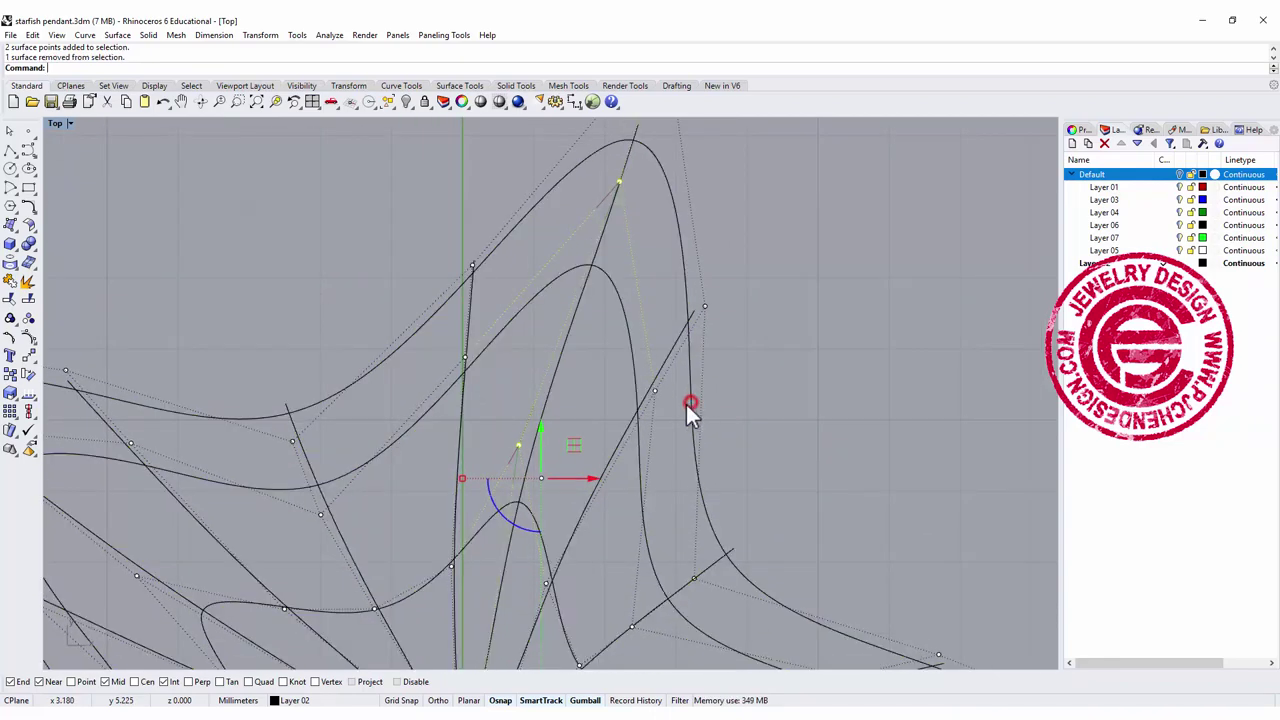
# Deselect the bottom control points in the Front view and lower the upper arm's top centreline points about 1.1 mm to form a groove.
pyautogui.doubleClick(56, 126)
pyautogui.moveTo(960, 274); pyautogui.dragTo(778, 370, button='right')
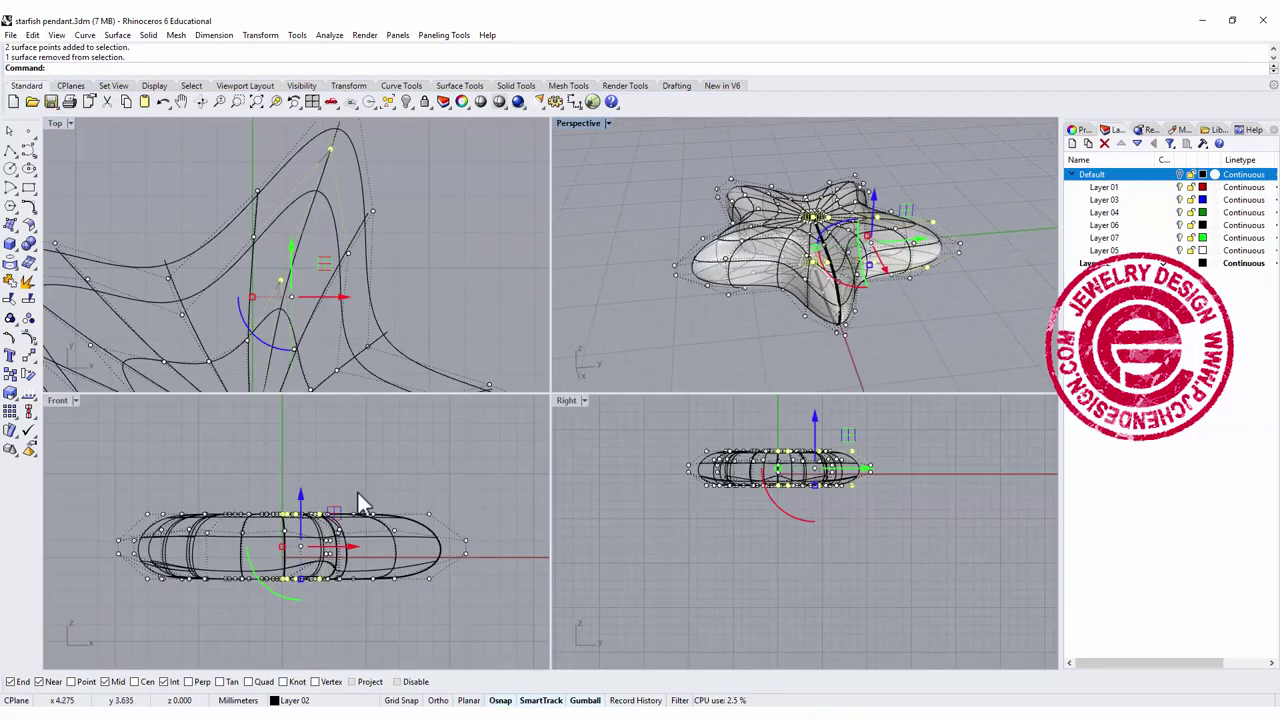
pyautogui.scroll(-6, 358, 256)
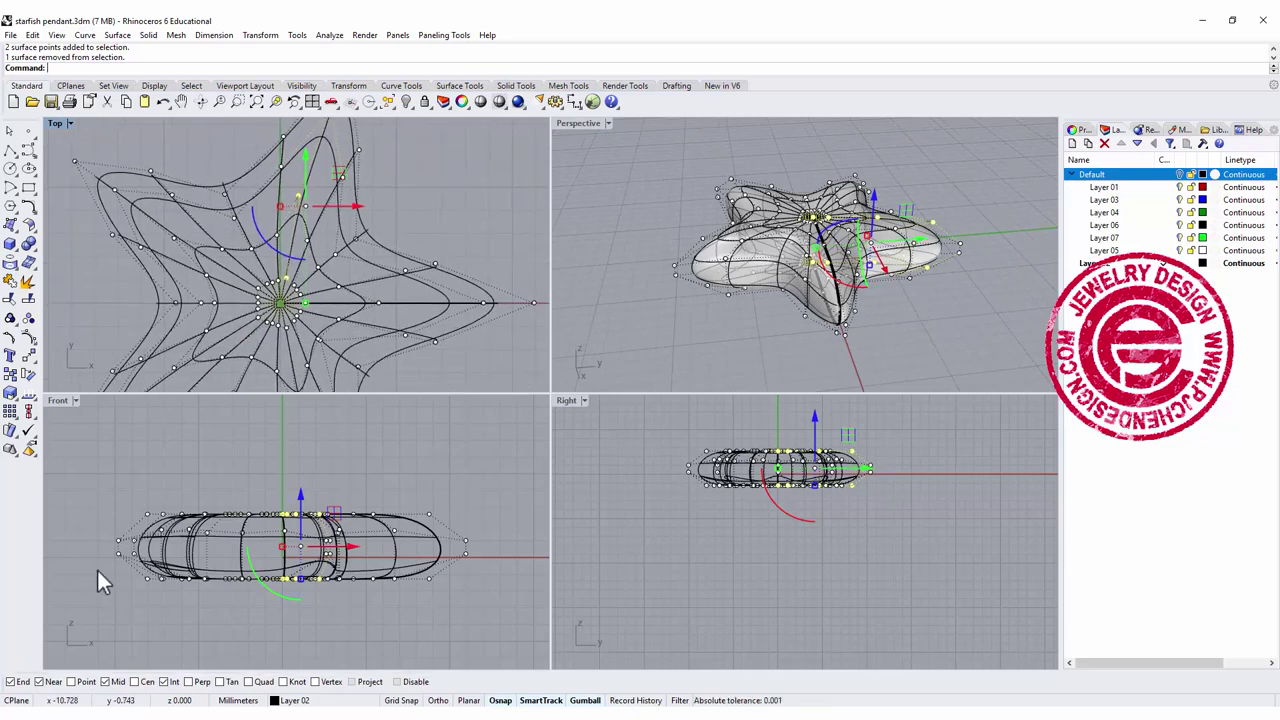
pyautogui.keyDown('ctrl'); pyautogui.moveTo(86, 565); pyautogui.dragTo(497, 643); pyautogui.keyUp('ctrl')
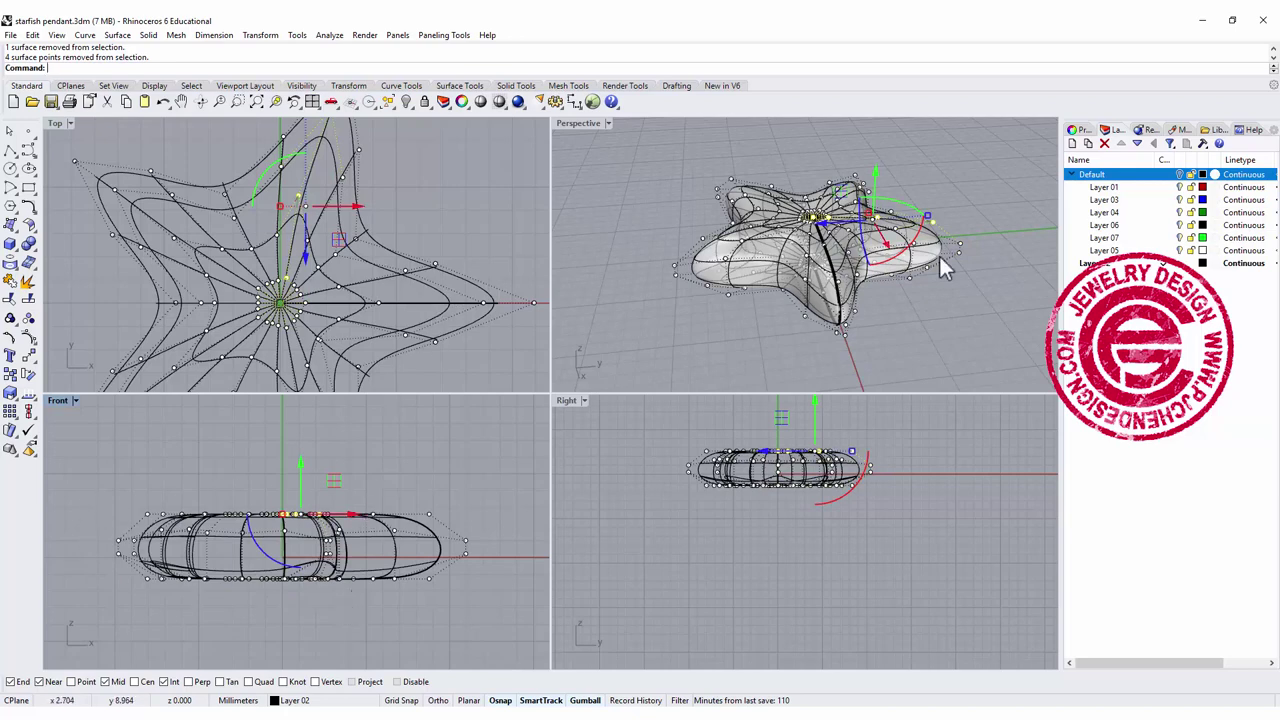
pyautogui.scroll(4, 880, 486)
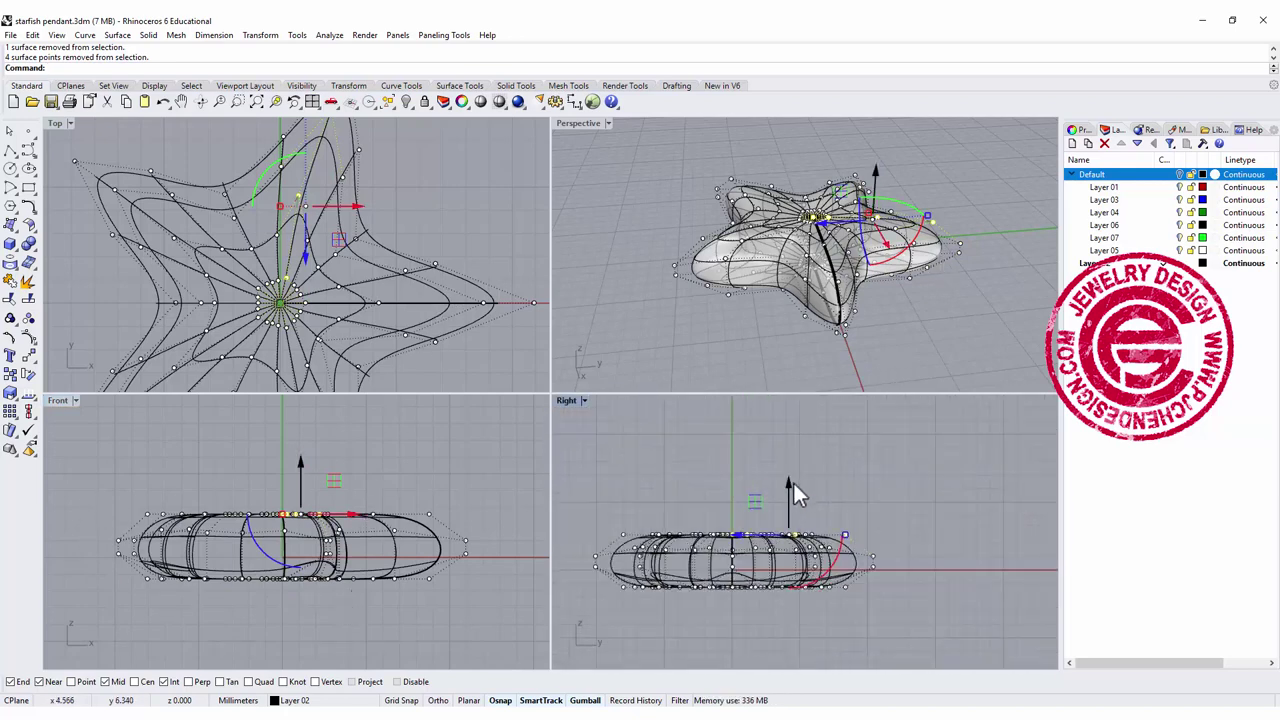
pyautogui.moveTo(789, 479); pyautogui.dragTo(790, 495)
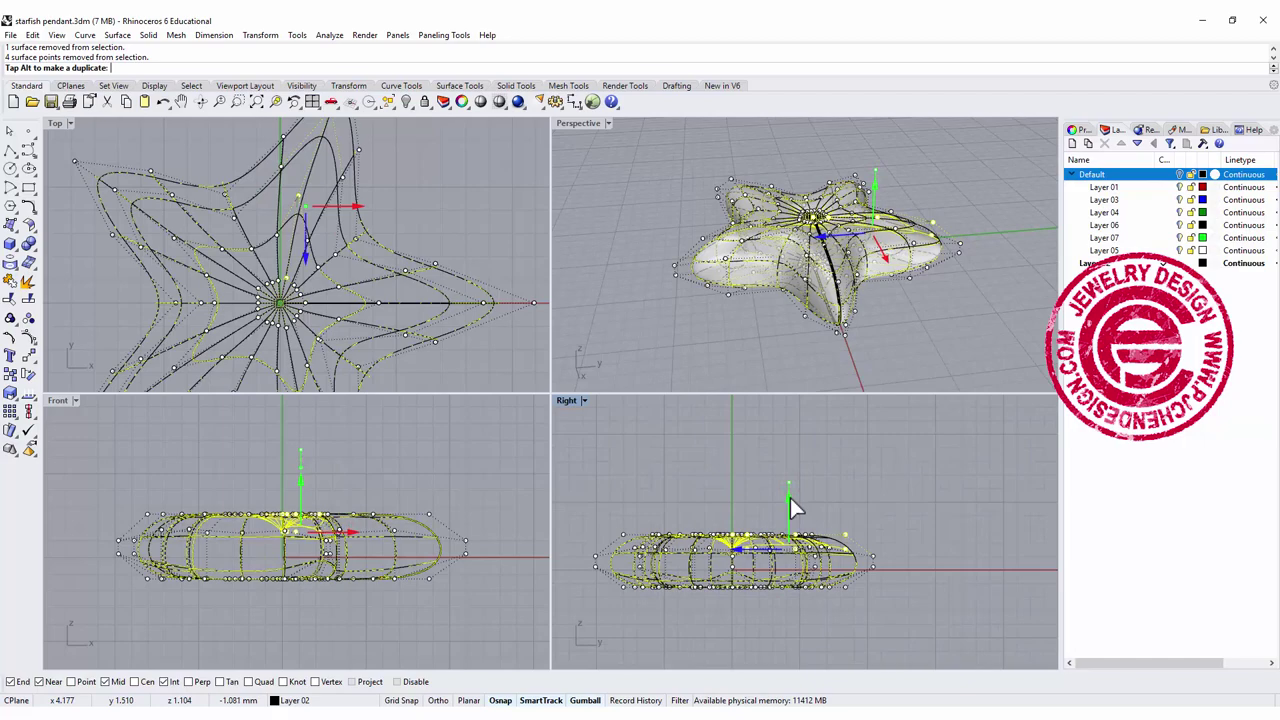
pyautogui.moveTo(948, 222); pyautogui.dragTo(905, 215, button='right')
pyautogui.scroll(3, 830, 245)
pyautogui.moveTo(835, 255); pyautogui.dragTo(735, 237, button='right')
pyautogui.moveTo(820, 246); pyautogui.dragTo(960, 313, button='right')
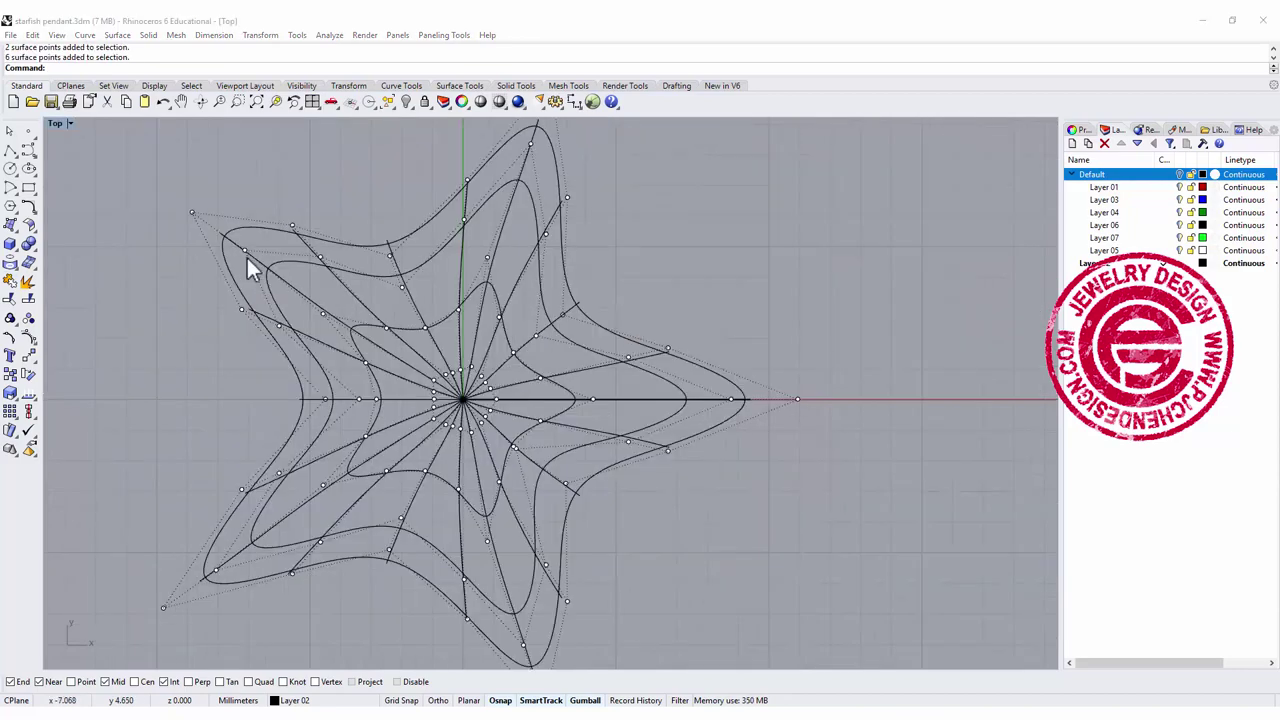
# Select the inner centreline control points of the upper-left and lower-left arms in the Top view.
pyautogui.scroll(4, 247, 258)
pyautogui.moveTo(234, 226); pyautogui.dragTo(268, 269)
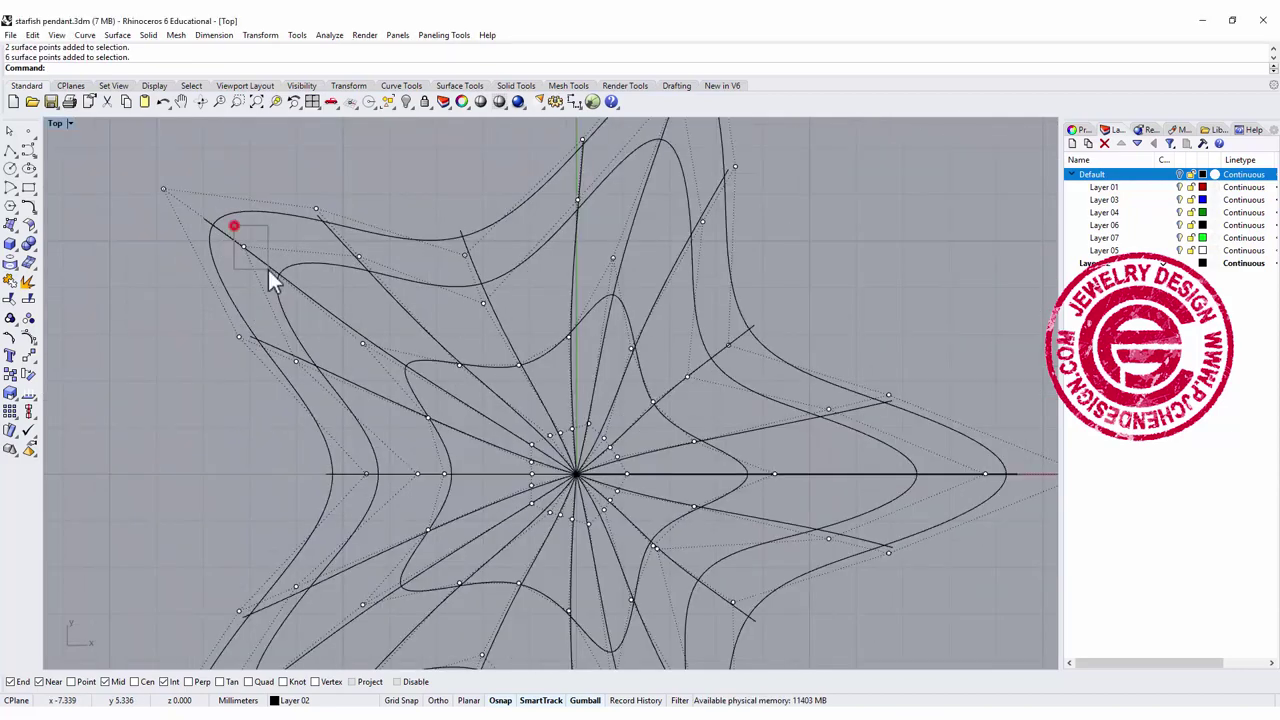
pyautogui.keyDown('shift'); pyautogui.moveTo(355, 313); pyautogui.dragTo(455, 404); pyautogui.keyUp('shift')
pyautogui.keyDown('shift'); pyautogui.moveTo(520, 431); pyautogui.dragTo(543, 458); pyautogui.keyUp('shift')
pyautogui.moveTo(354, 562); pyautogui.dragTo(371, 402, button='right')
pyautogui.keyDown('shift'); pyautogui.moveTo(211, 559); pyautogui.dragTo(234, 590); pyautogui.keyUp('shift')
pyautogui.keyDown('shift'); pyautogui.moveTo(363, 431); pyautogui.dragTo(398, 458); pyautogui.keyUp('shift')
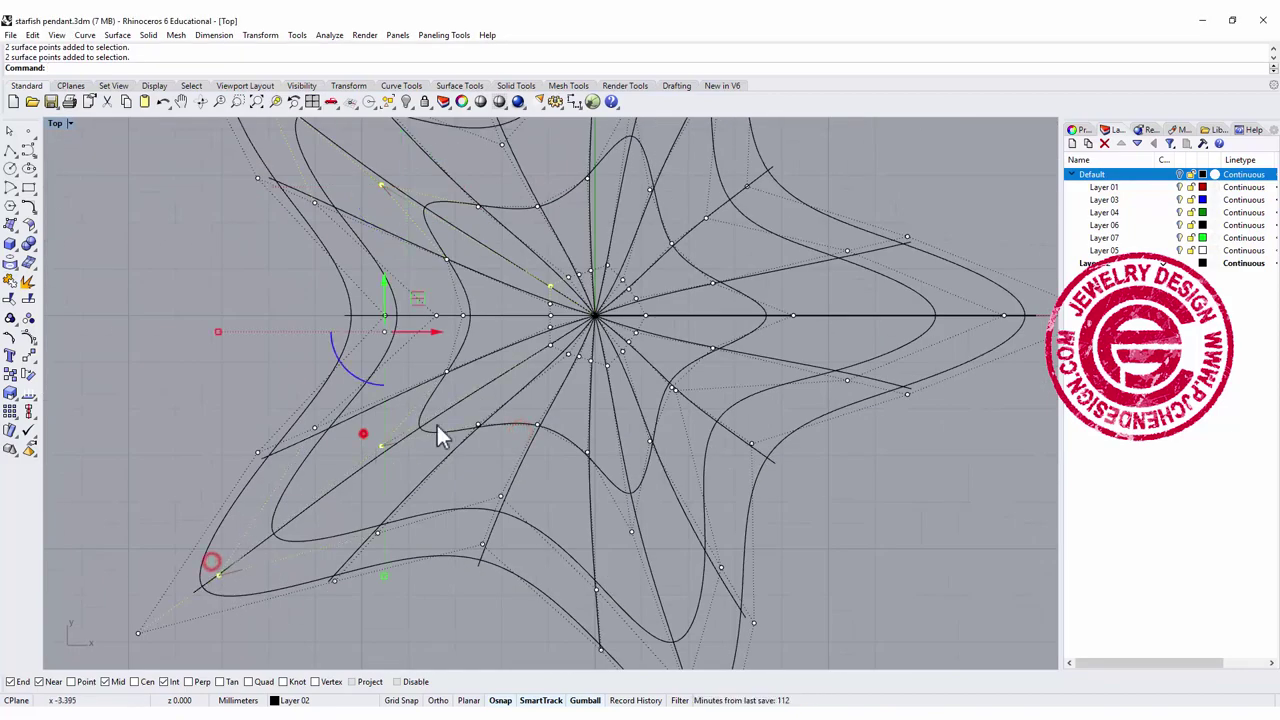
pyautogui.scroll(4, 541, 337)
pyautogui.keyDown('shift'); pyautogui.moveTo(538, 341); pyautogui.dragTo(566, 362); pyautogui.keyUp('shift')
# Add the inner centreline control points of the lower arm and the arm along the X axis to the selection.
pyautogui.scroll(-2, 600, 410)
pyautogui.moveTo(630, 445); pyautogui.dragTo(529, 335, button='right')
pyautogui.keyDown('shift'); pyautogui.moveTo(518, 268); pyautogui.dragTo(539, 303); pyautogui.keyUp('shift')
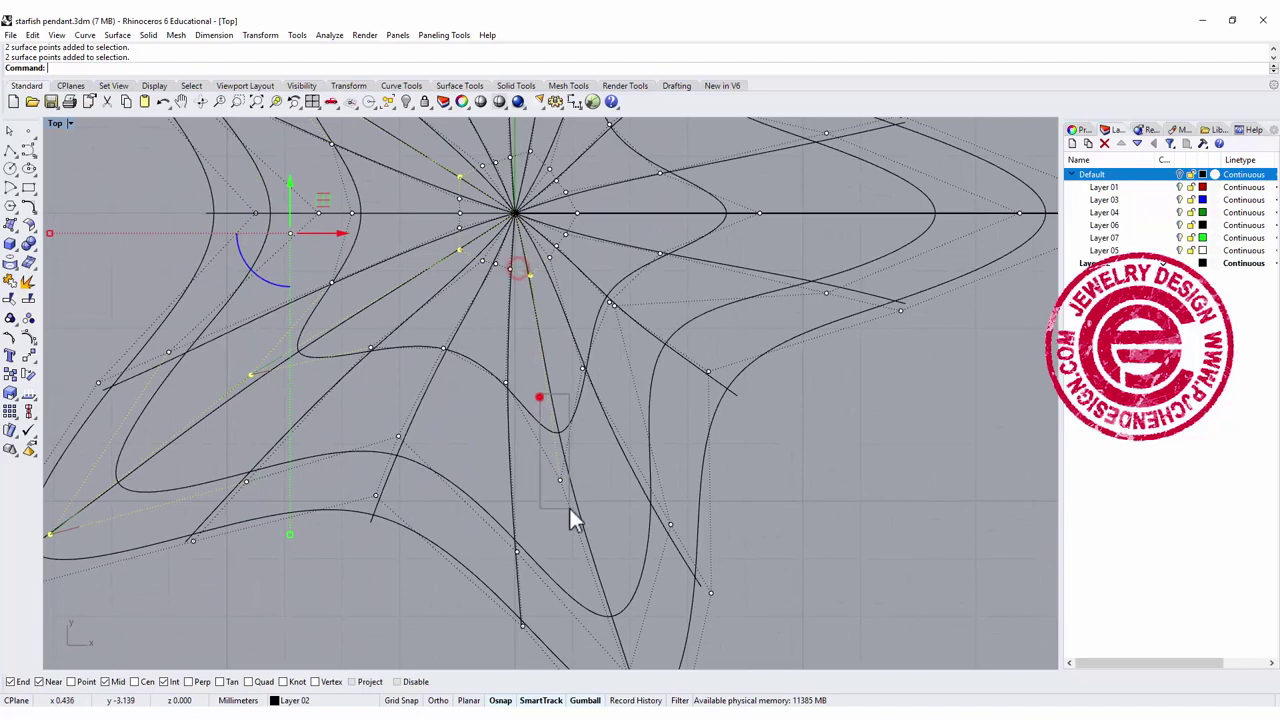
pyautogui.keyDown('shift'); pyautogui.moveTo(569, 508); pyautogui.dragTo(575, 515); pyautogui.keyUp('shift')
pyautogui.moveTo(600, 590); pyautogui.dragTo(514, 385, button='right')
pyautogui.keyDown('shift'); pyautogui.moveTo(526, 445); pyautogui.dragTo(565, 492); pyautogui.keyUp('shift')
pyautogui.moveTo(525, 160); pyautogui.dragTo(459, 466, button='right')
pyautogui.scroll(4, 418, 308)
pyautogui.keyDown('shift'); pyautogui.moveTo(403, 308); pyautogui.dragTo(455, 335); pyautogui.keyUp('shift')
pyautogui.keyDown('shift'); pyautogui.moveTo(664, 277); pyautogui.dragTo(740, 350); pyautogui.keyUp('shift')
pyautogui.moveTo(900, 280); pyautogui.dragTo(657, 301, button='right')
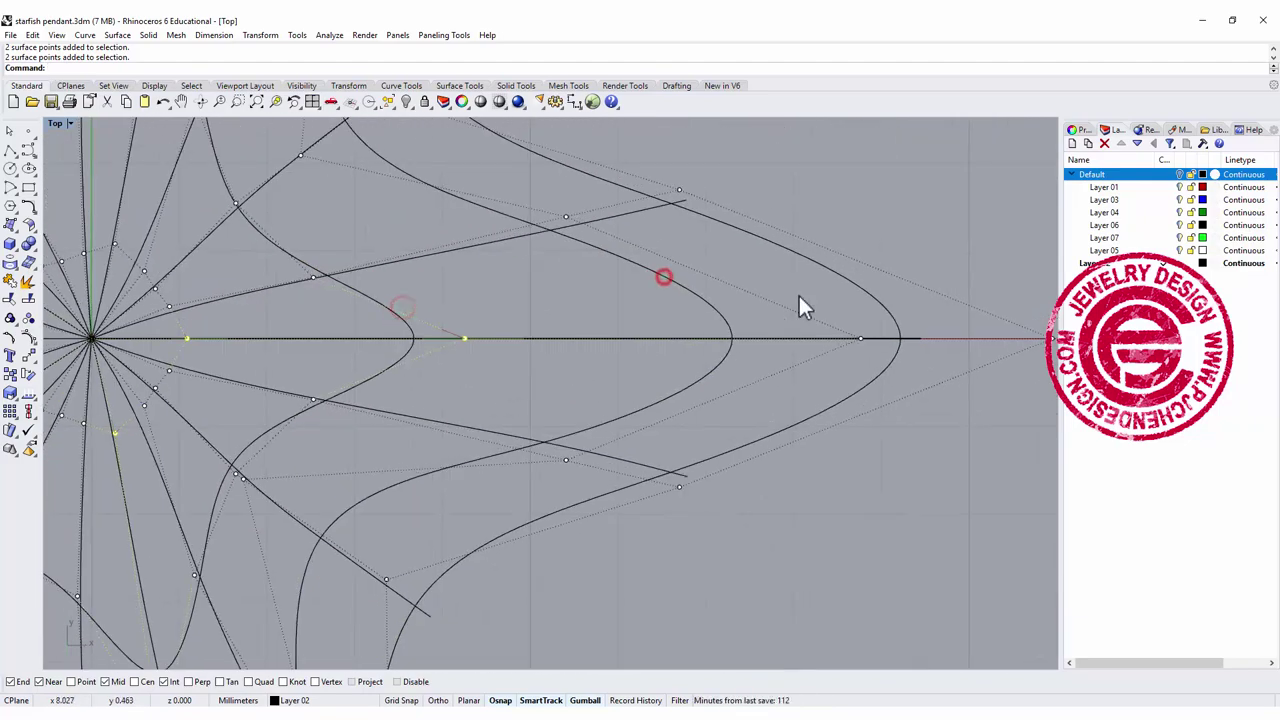
pyautogui.keyDown('shift'); pyautogui.moveTo(808, 292); pyautogui.dragTo(885, 365); pyautogui.keyUp('shift')
# Deselect the bottom control points in the Front view and lower the remaining top points to groove the other four arms.
pyautogui.doubleClick(56, 124)
pyautogui.keyDown('ctrl'); pyautogui.moveTo(457, 631); pyautogui.dragTo(120, 565); pyautogui.keyUp('ctrl')
pyautogui.moveTo(287, 460); pyautogui.dragTo(287, 486)
# Preview the grooved star in Rendered display in the maximized Perspective view, and switch back to Ghosted.
pyautogui.doubleClick(580, 123)
pyautogui.click(100, 123)
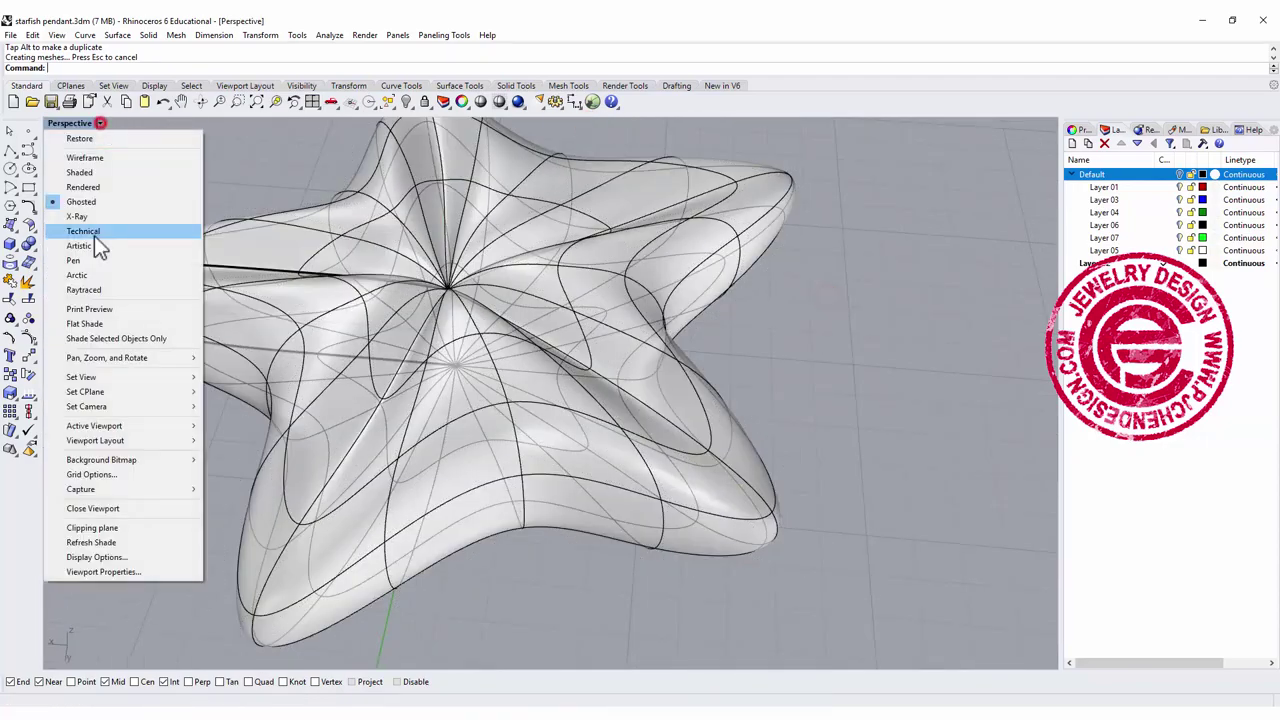
pyautogui.click(84, 187)
pyautogui.moveTo(586, 414); pyautogui.dragTo(470, 380, button='right')
pyautogui.click(100, 123)
pyautogui.click(82, 201)
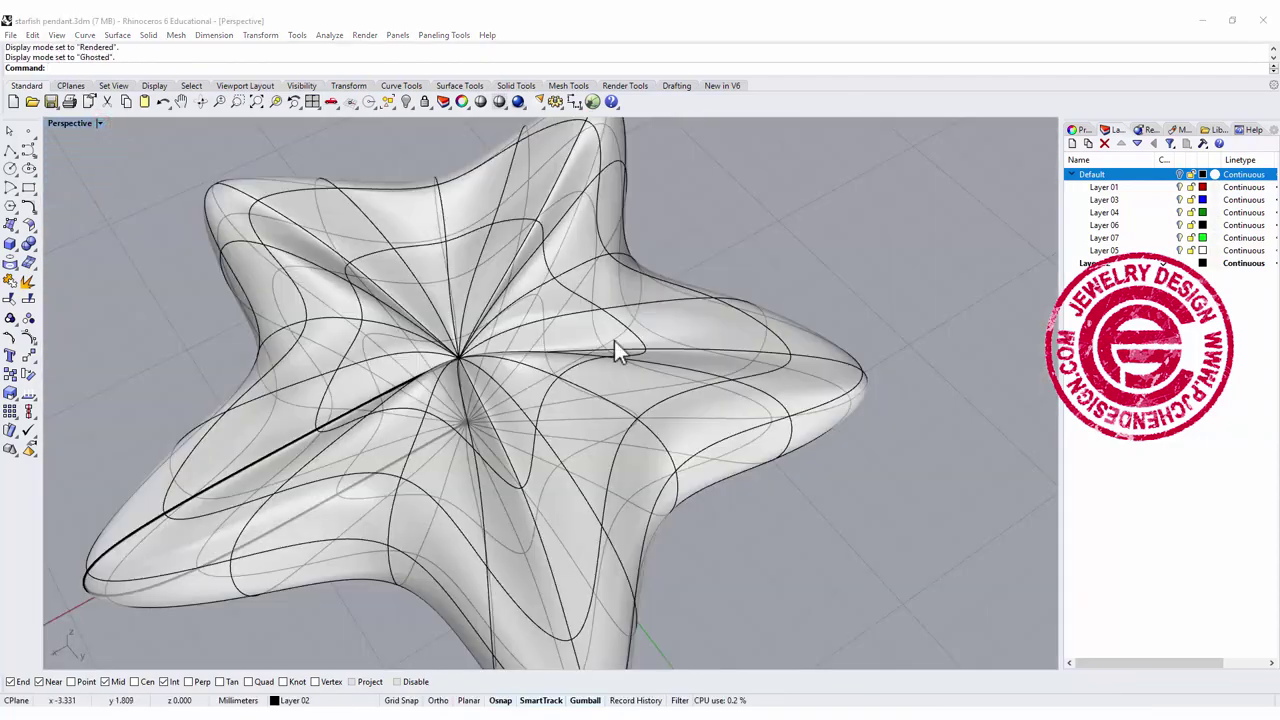
# Examine the surface around the star's centre where the five grooves meet.
pyautogui.moveTo(614, 342); pyautogui.dragTo(737, 346, button='right')
pyautogui.scroll(5, 595, 410)
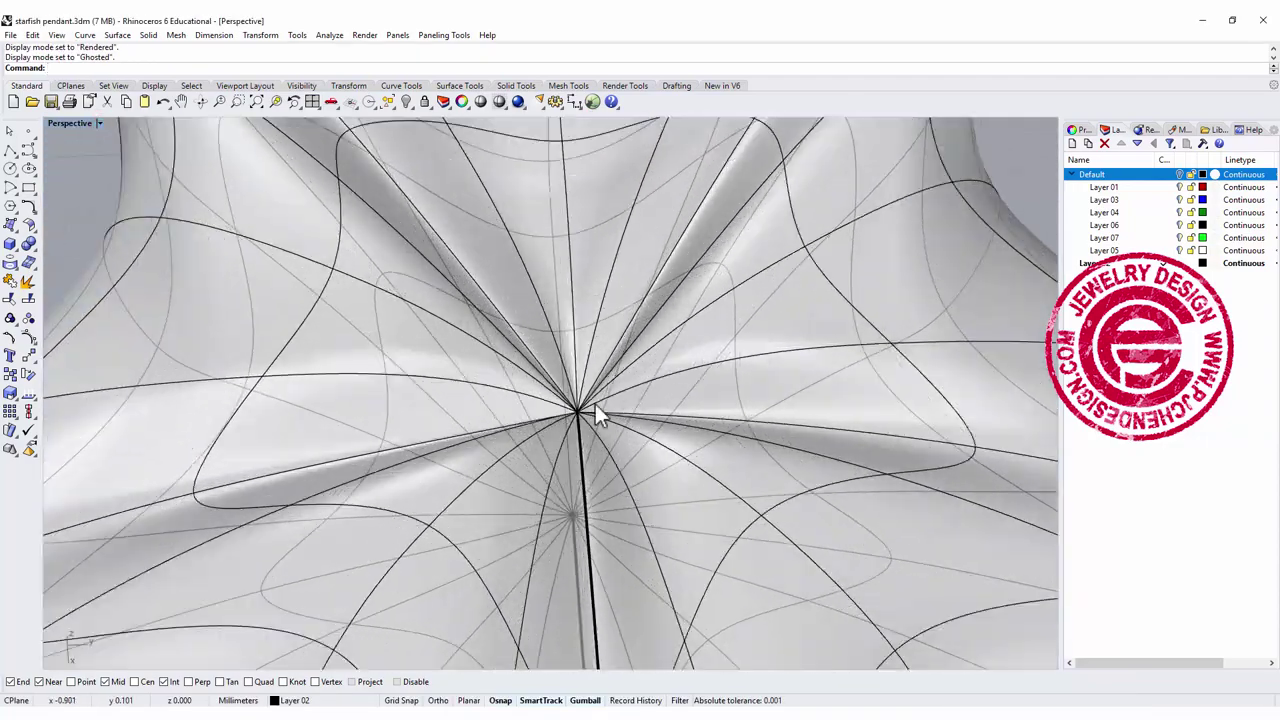
pyautogui.moveTo(595, 410); pyautogui.dragTo(558, 418, button='right')
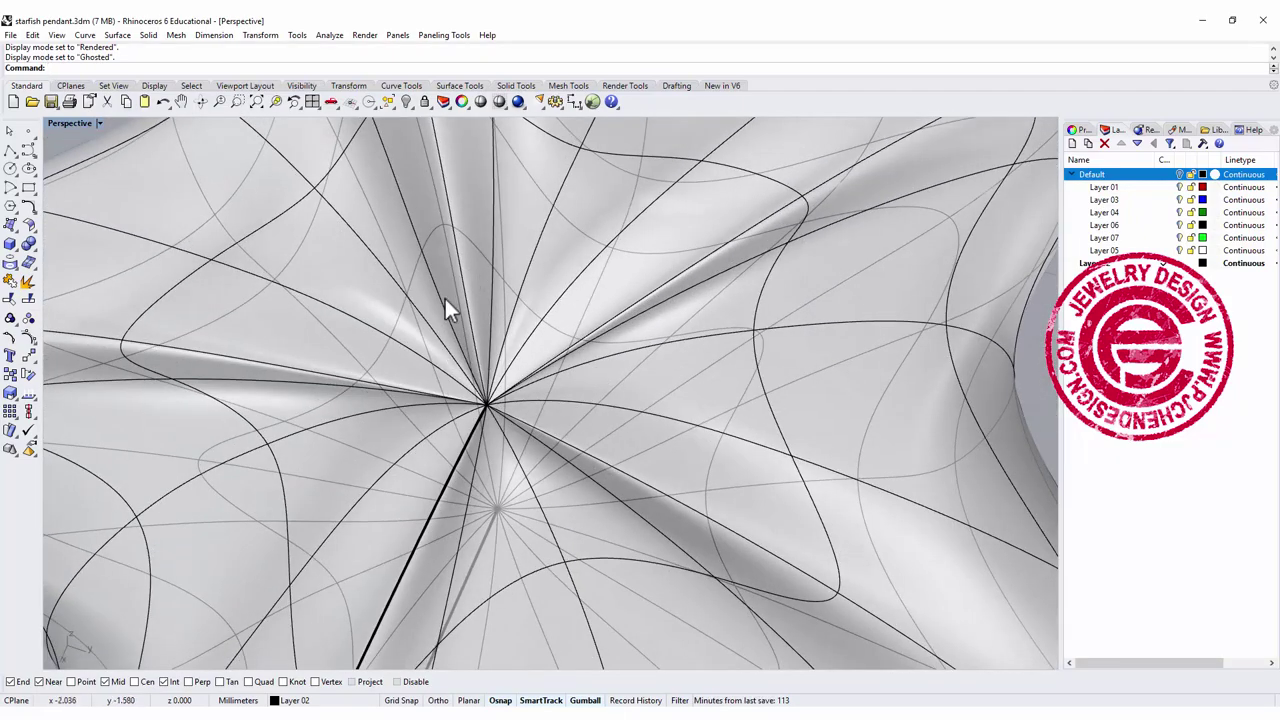
pyautogui.moveTo(481, 410); pyautogui.dragTo(510, 437, button='right')
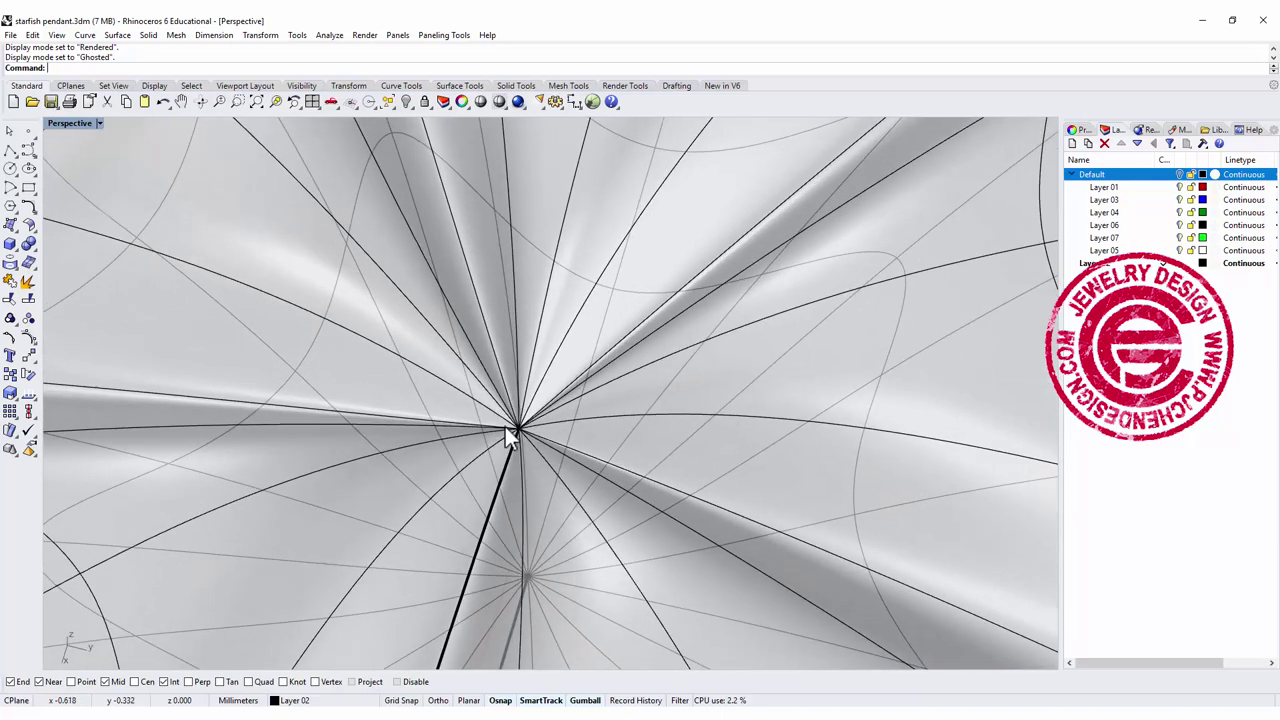
pyautogui.scroll(5, 521, 431)
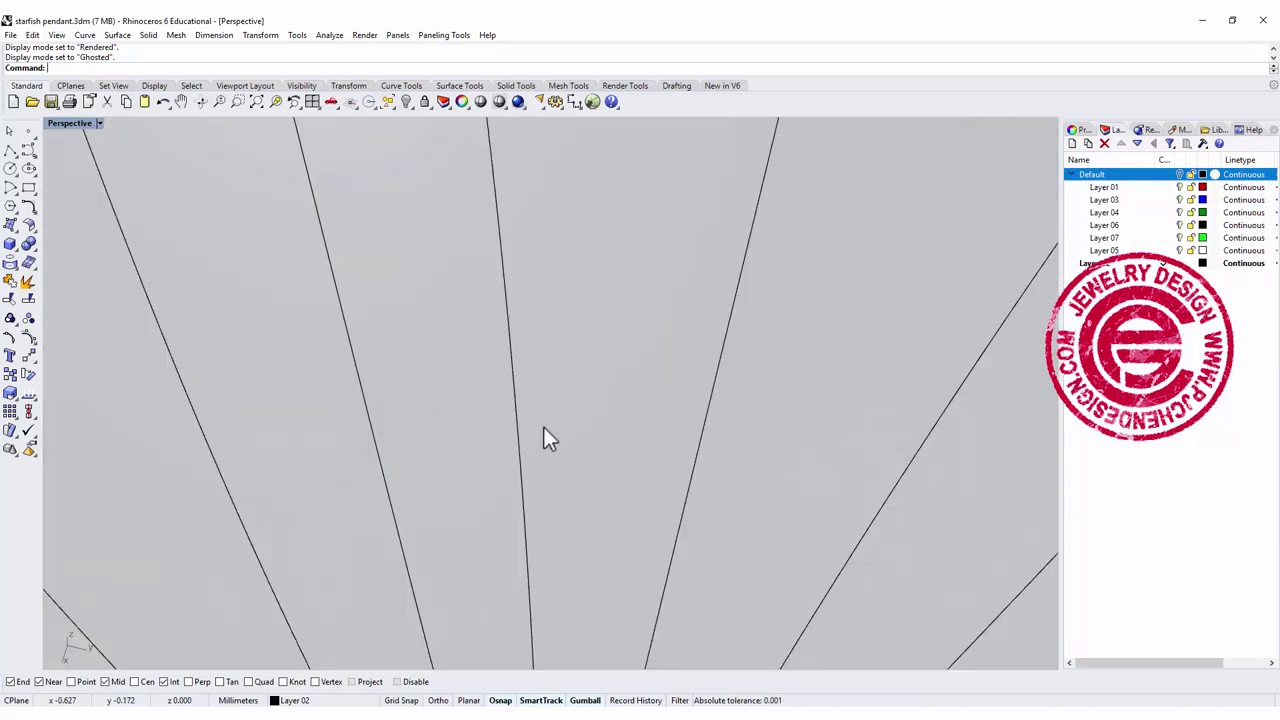
pyautogui.scroll(-5, 543, 437)
pyautogui.scroll(-5, 489, 336)
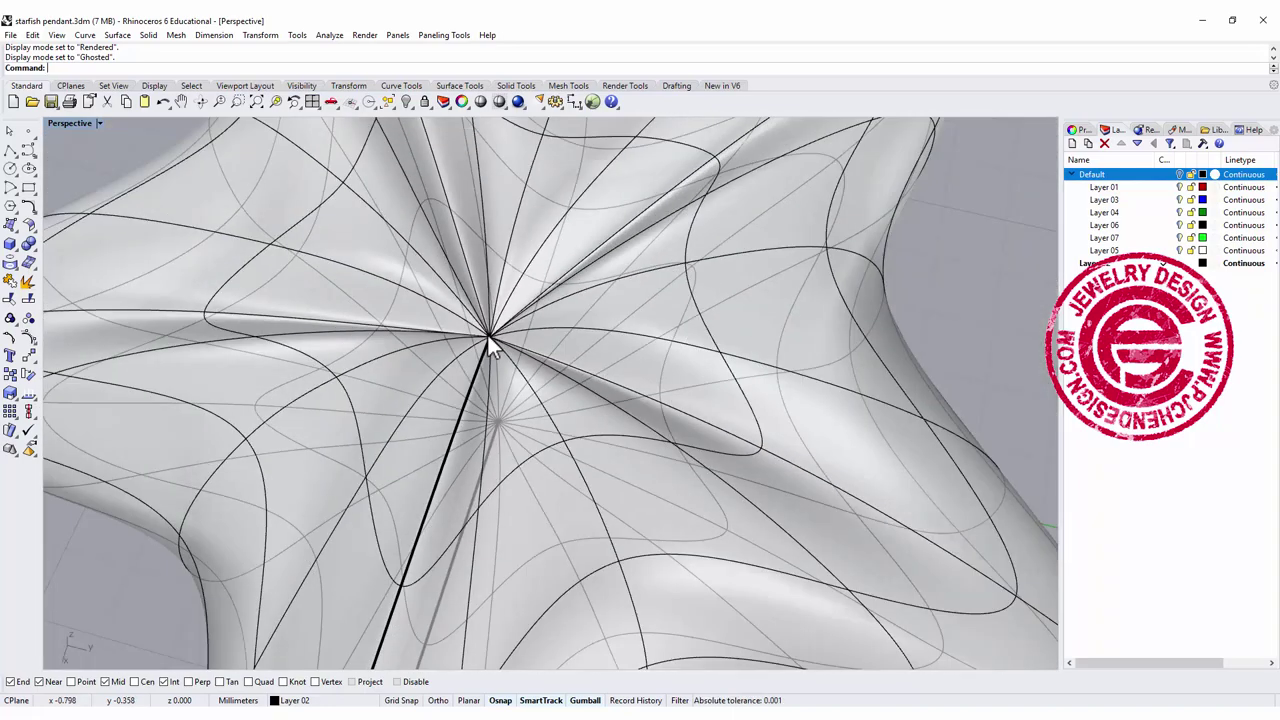
# Turn on the star's control points and select only the top-side points around its centre, excluding the bottom ones in the Front view.
pyautogui.click(488, 296)
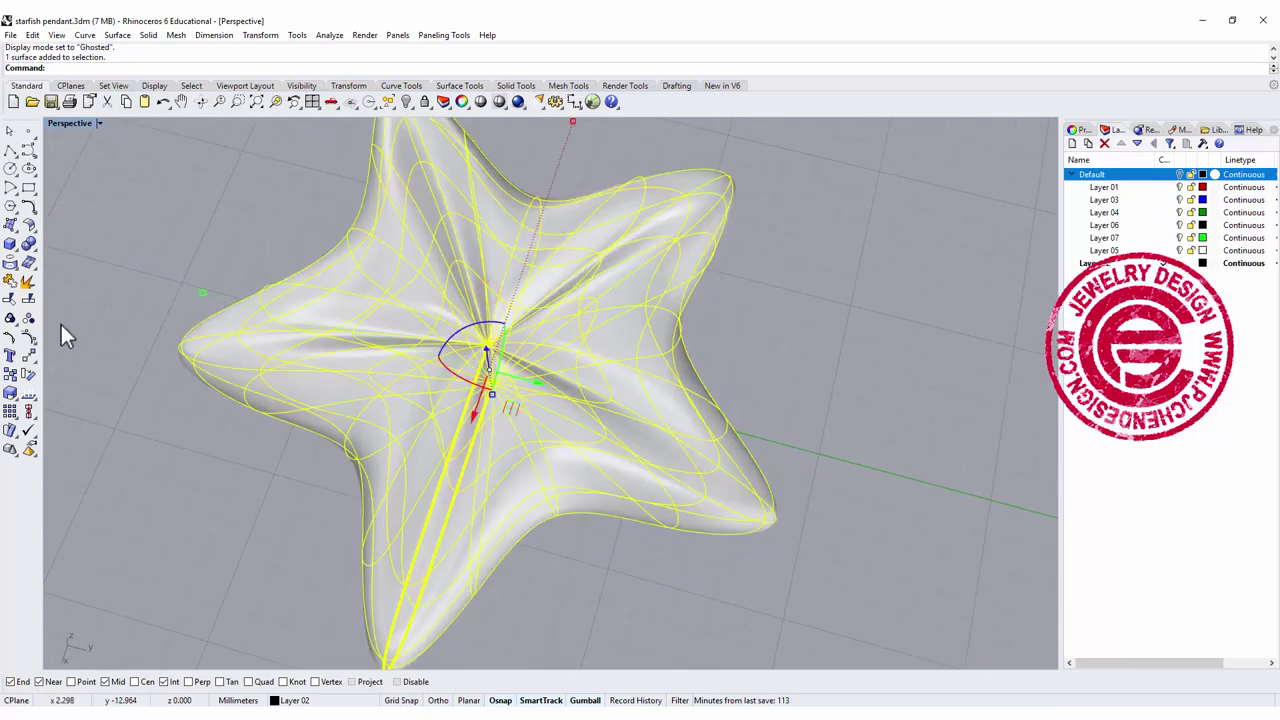
pyautogui.click(29, 336)
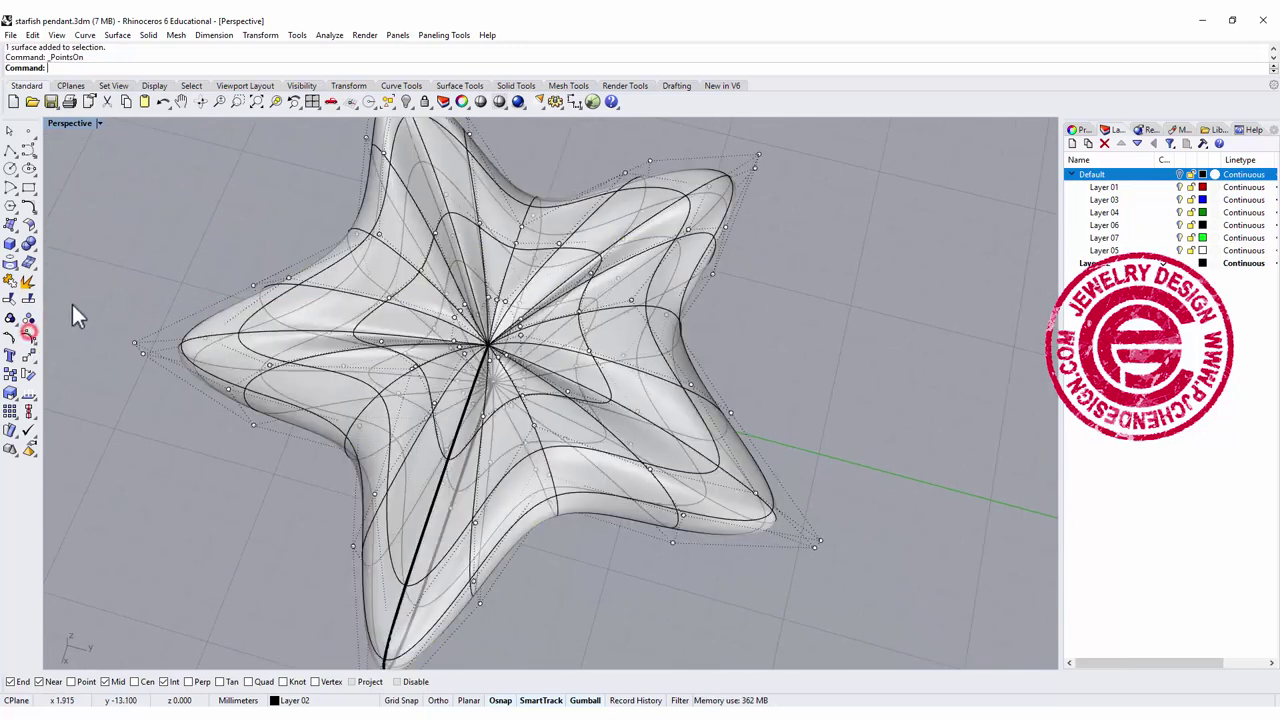
pyautogui.doubleClick(62, 122)
pyautogui.scroll(-5, 215, 245)
pyautogui.moveTo(295, 260); pyautogui.dragTo(398, 270, button='right')
pyautogui.scroll(2, 187, 235)
pyautogui.scroll(2, 187, 235)
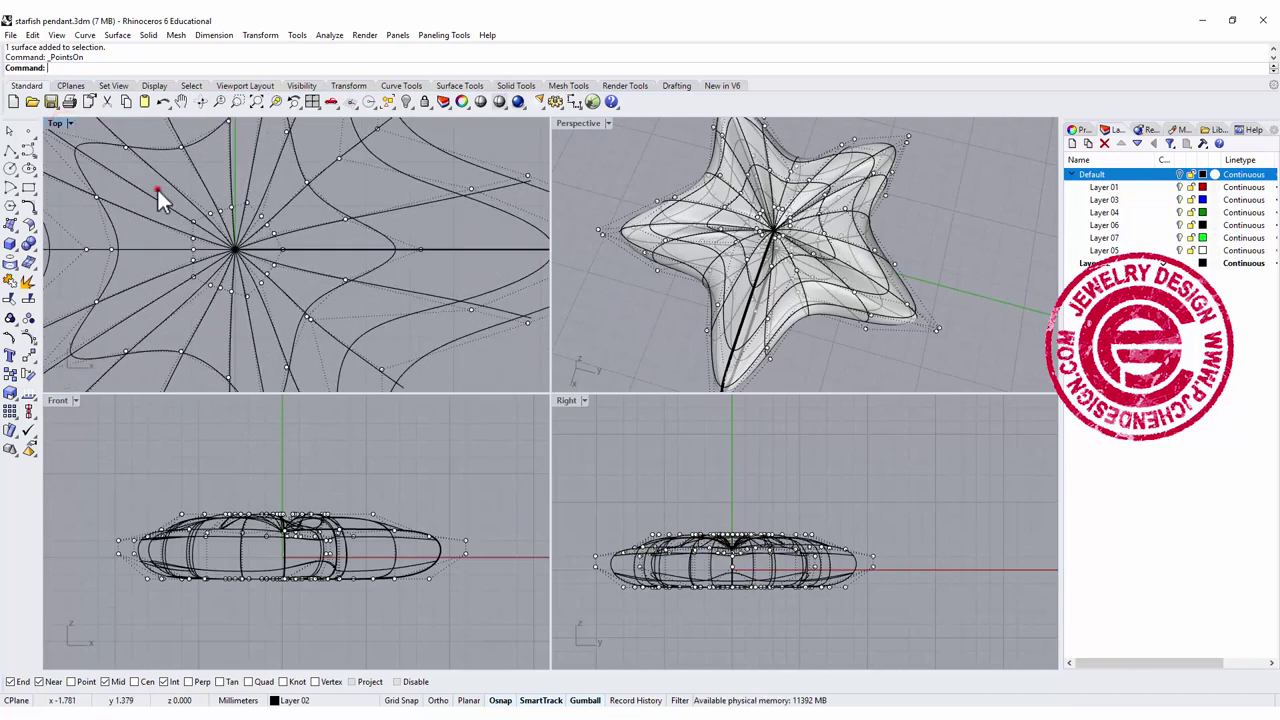
pyautogui.moveTo(157, 187); pyautogui.dragTo(292, 306)
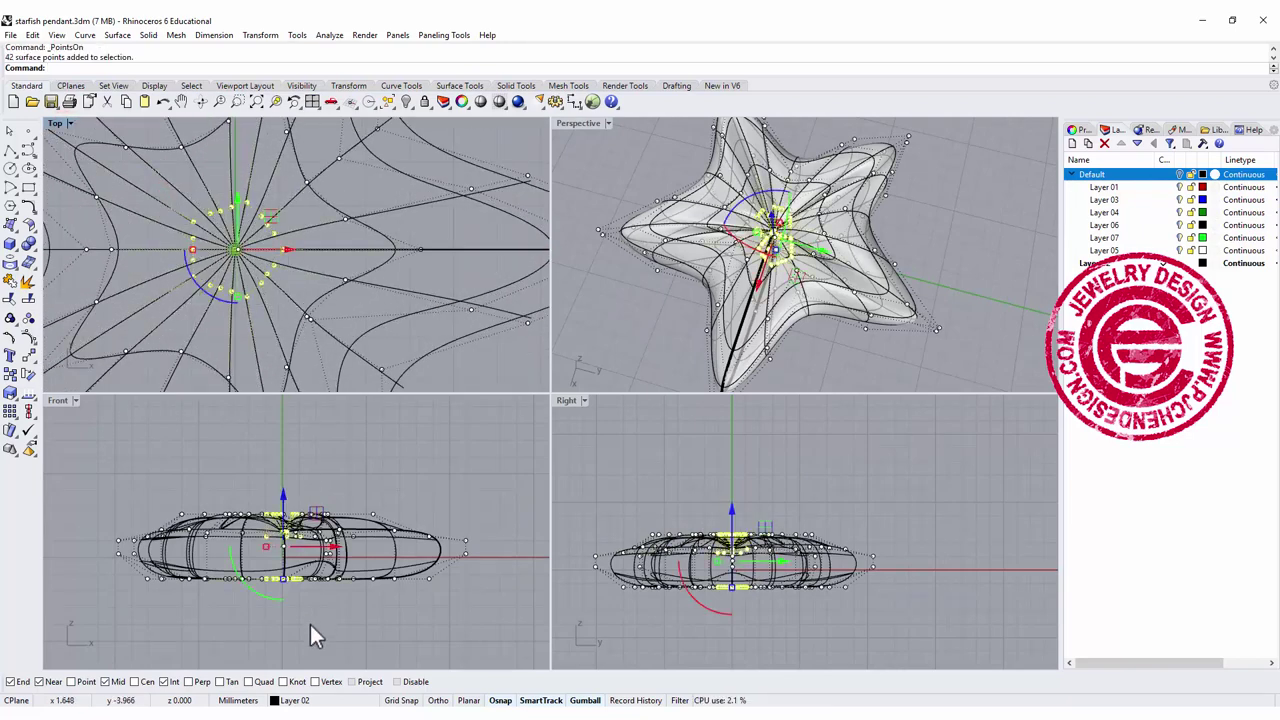
pyautogui.moveTo(368, 626); pyautogui.dragTo(137, 555)
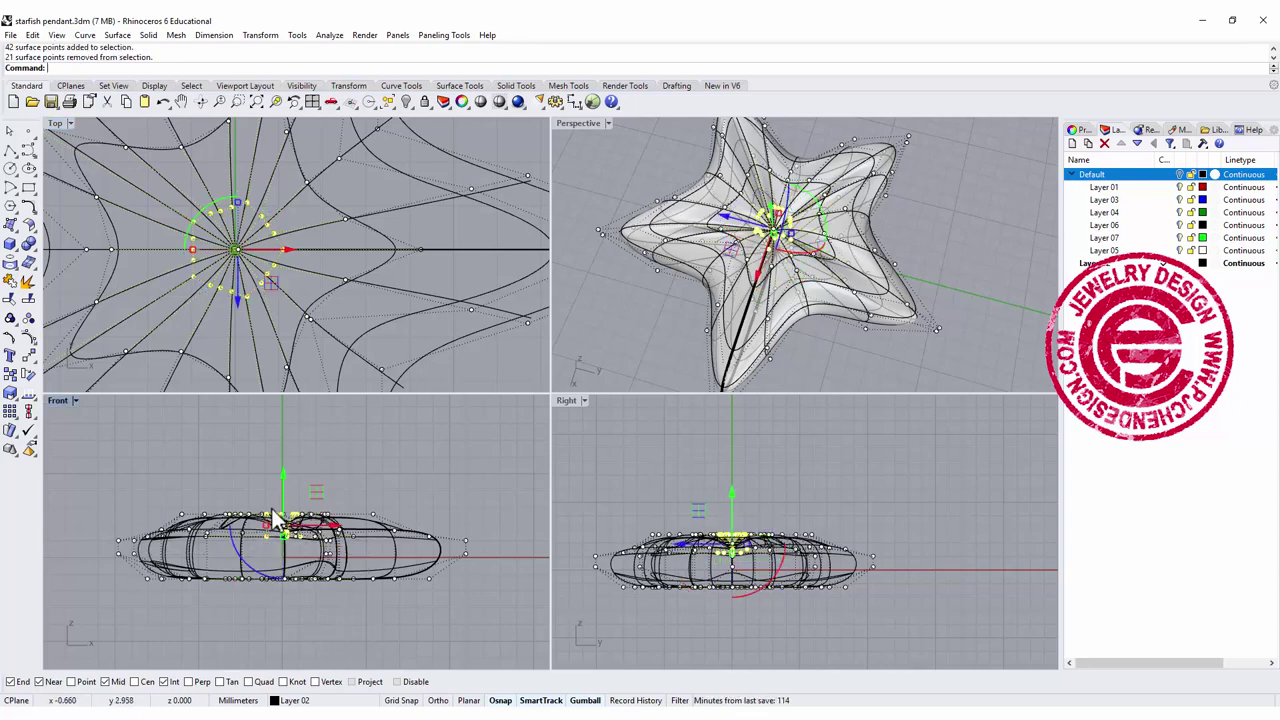
# Align the selected centre points to one height with SetPt, setting only Z in world coordinates, at the groove level in the Front view.
pyautogui.write('SetPt')
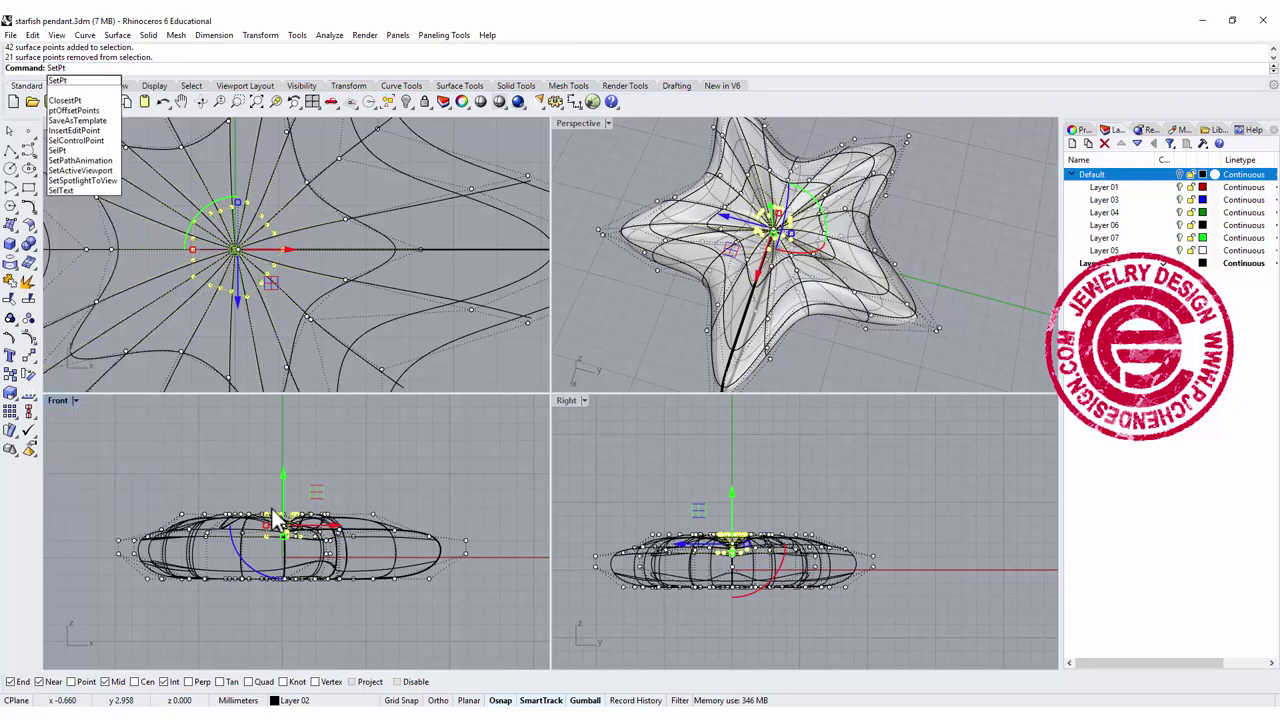
pyautogui.press('Return')
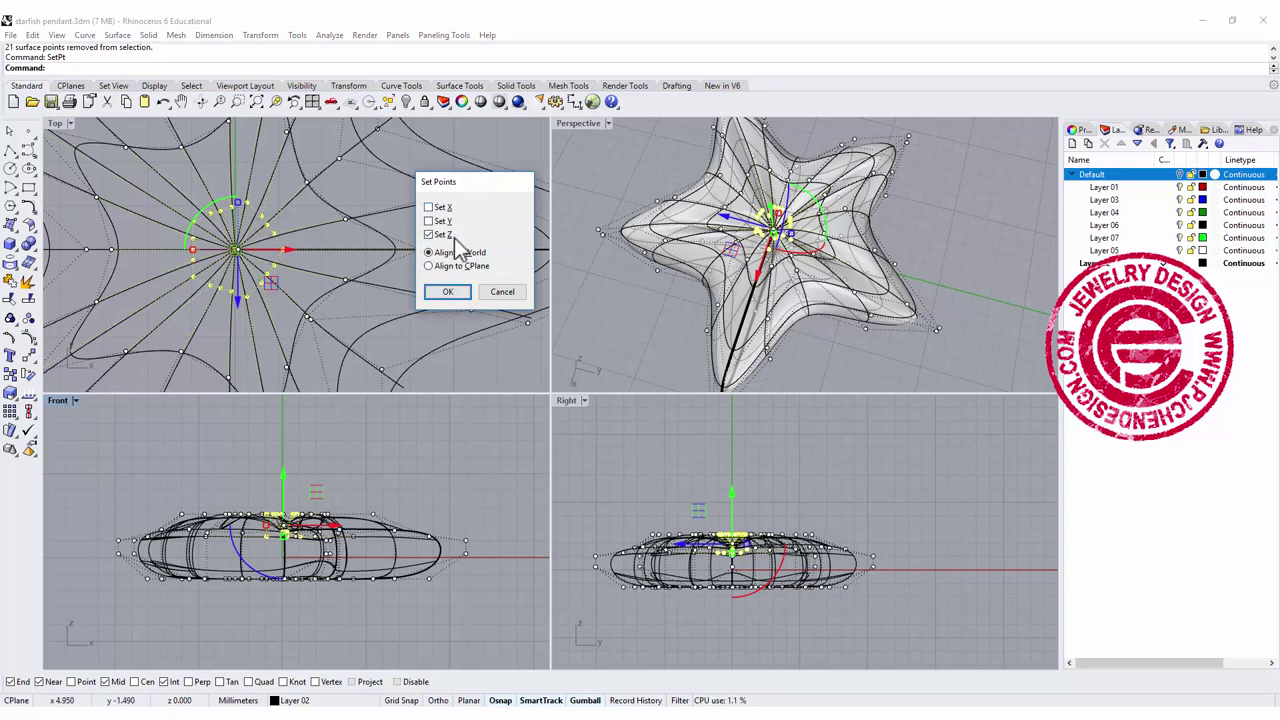
pyautogui.click(447, 292)
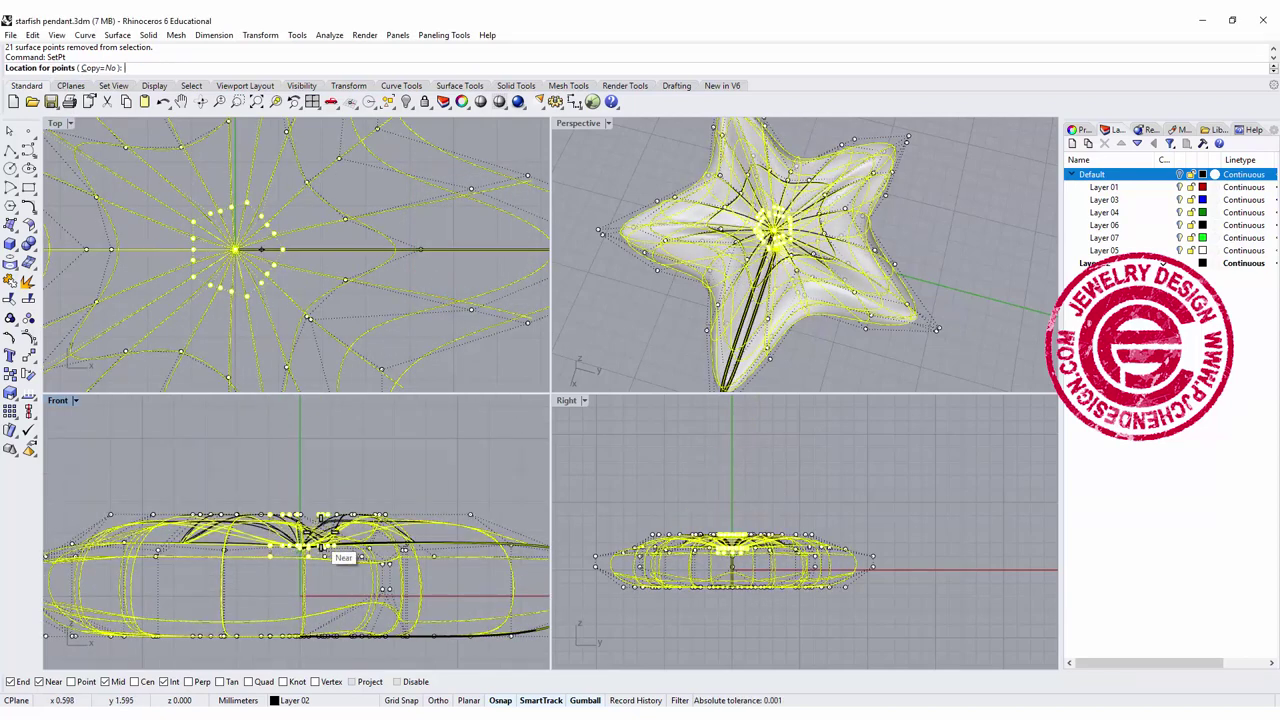
pyautogui.scroll(2, 318, 525)
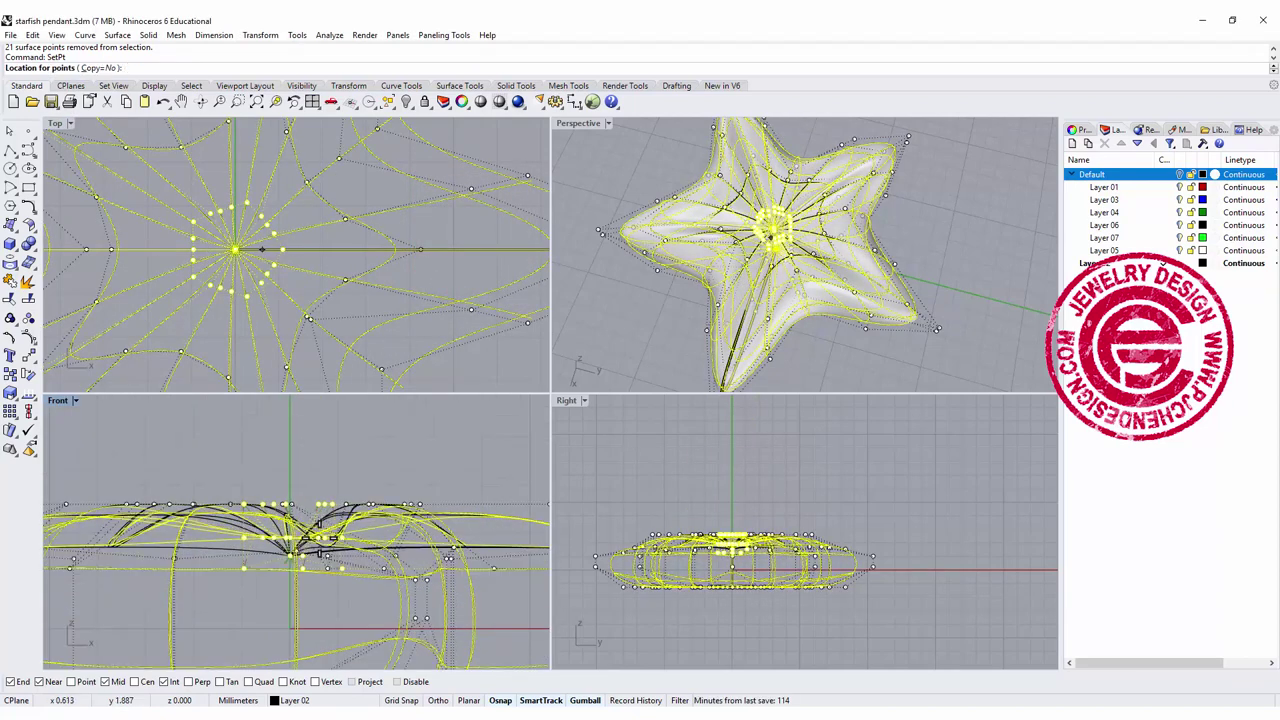
pyautogui.click(314, 537)
# Preview the smoothed star centre in Rendered display in the maximized Perspective view.
pyautogui.moveTo(958, 214); pyautogui.dragTo(872, 215, button='right')
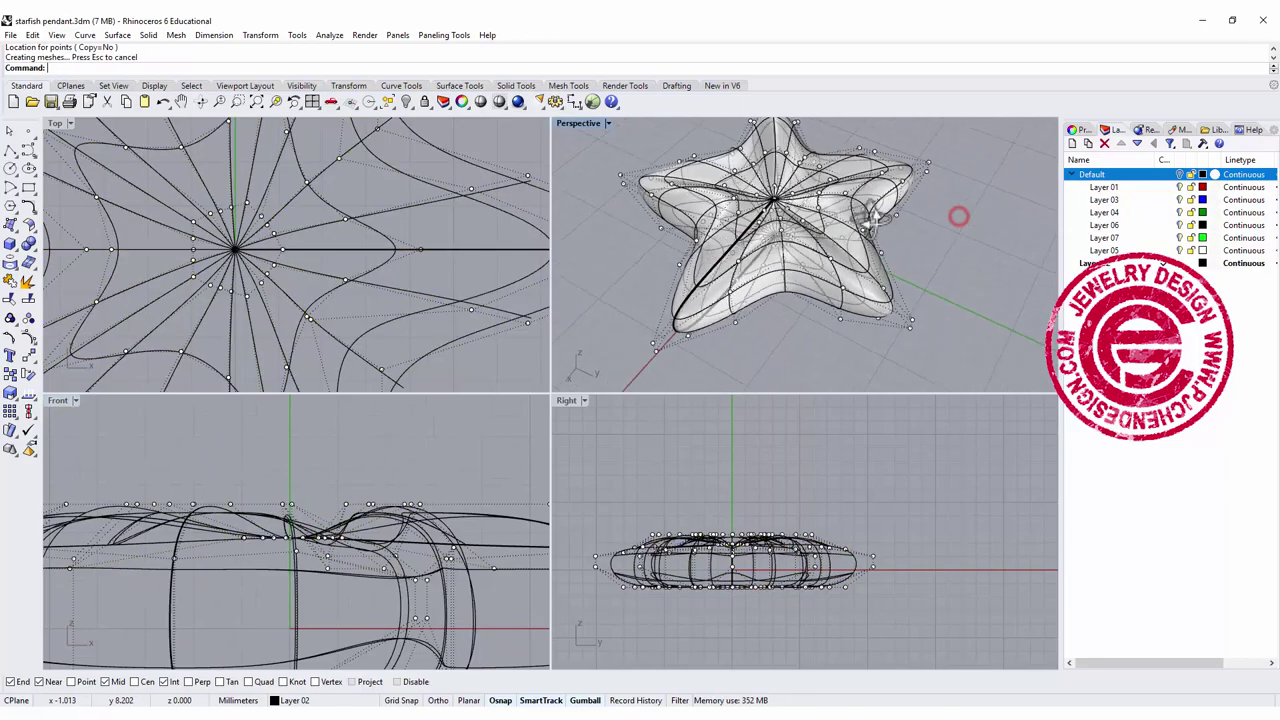
pyautogui.scroll(8, 872, 215)
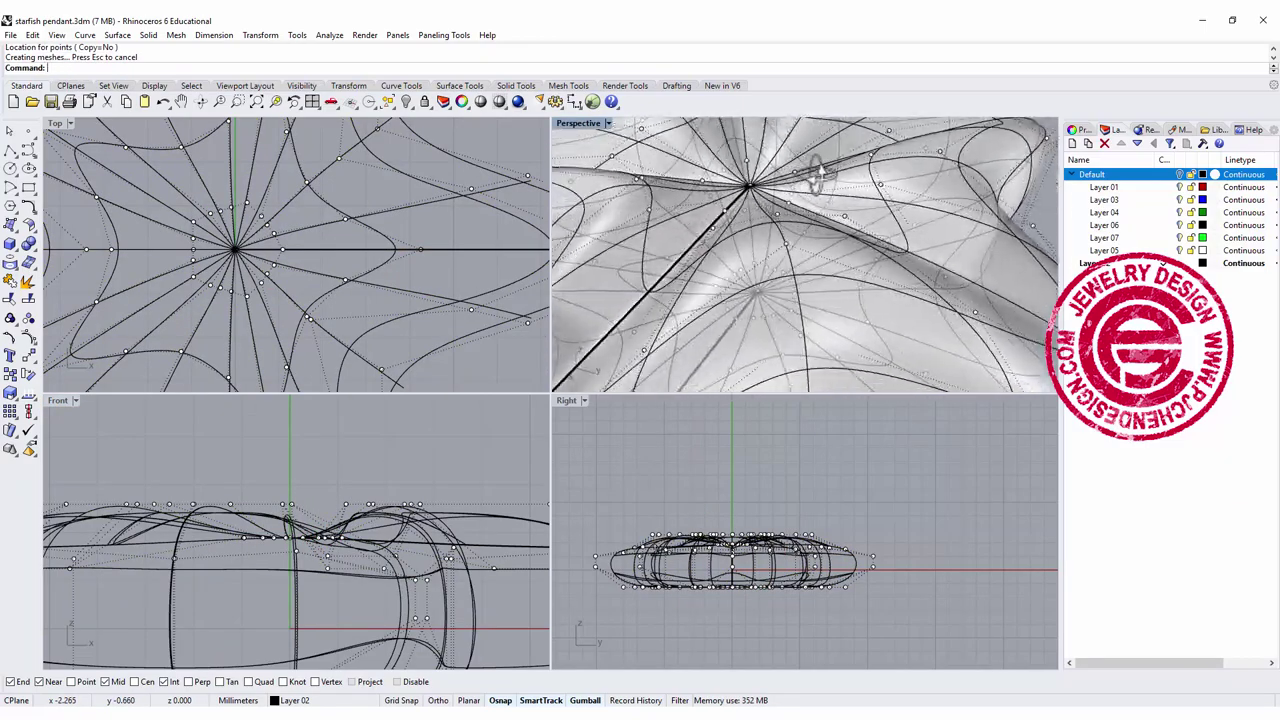
pyautogui.moveTo(817, 174); pyautogui.dragTo(858, 194, button='right')
pyautogui.click(609, 124)
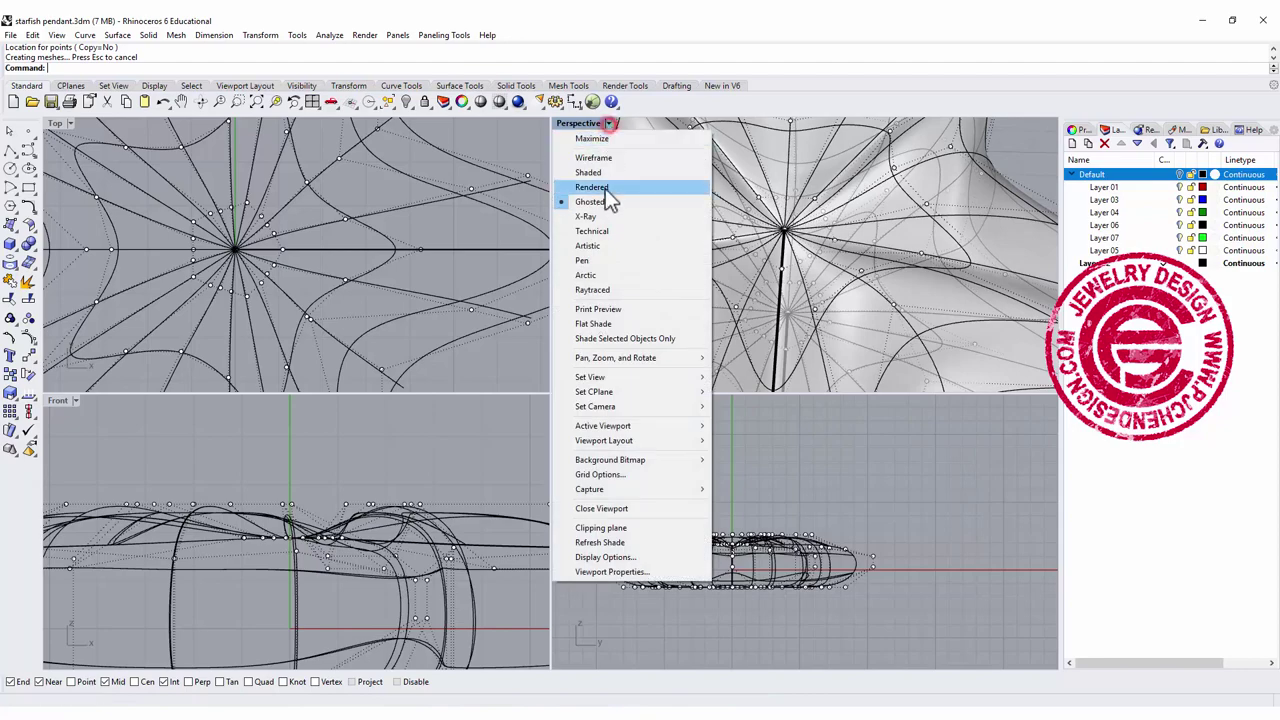
pyautogui.click(605, 188)
pyautogui.moveTo(691, 209); pyautogui.dragTo(737, 300, button='right')
pyautogui.hotkey('ctrl', 'm')
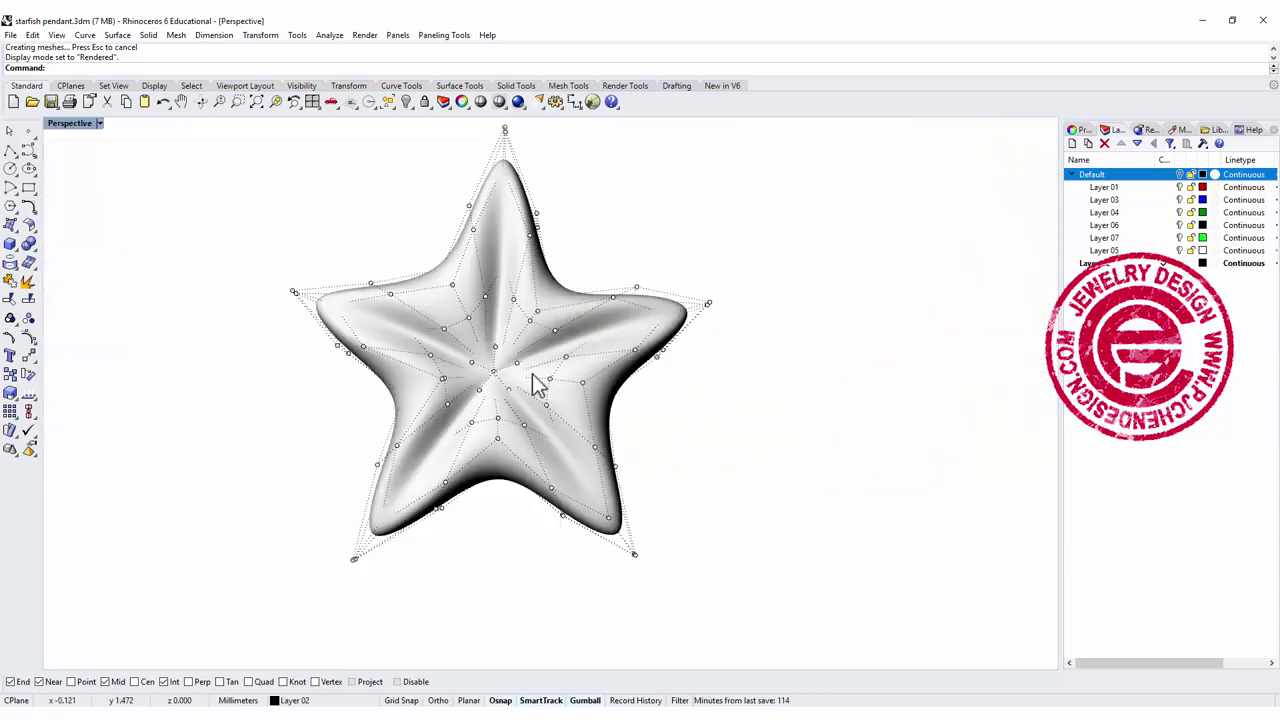
pyautogui.moveTo(590, 405); pyautogui.dragTo(641, 394, button='right')
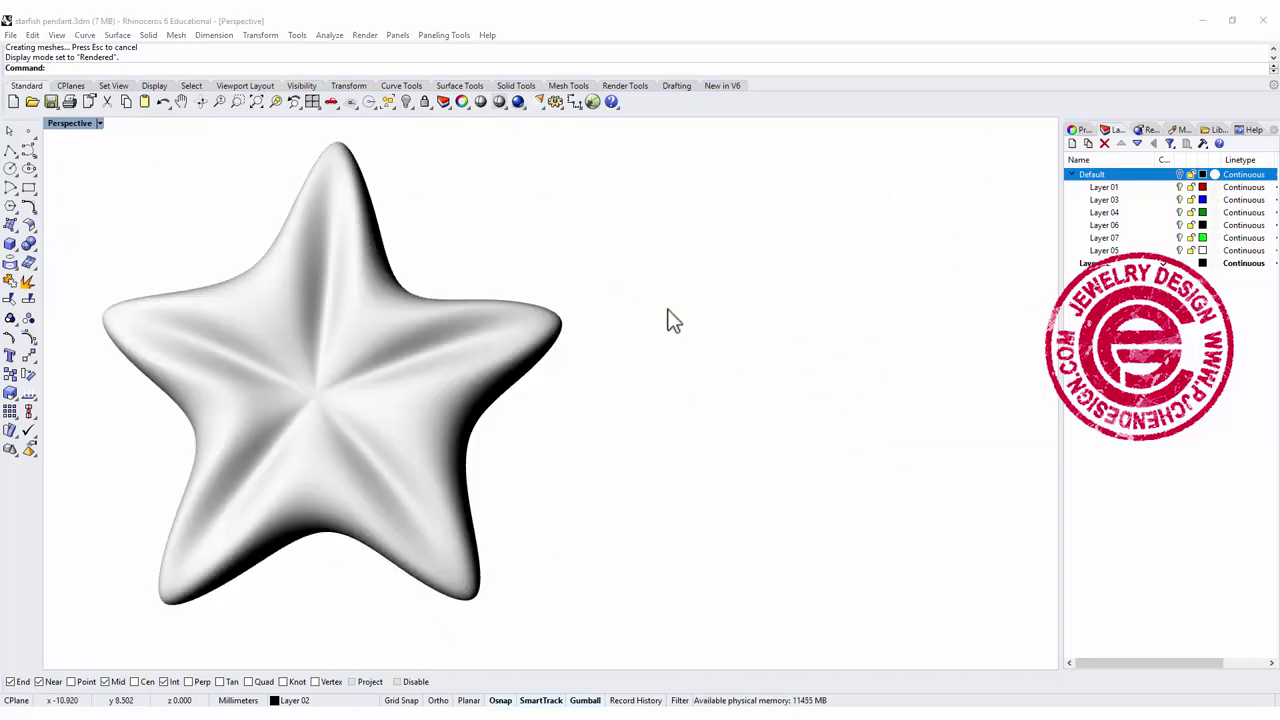
pyautogui.moveTo(669, 310); pyautogui.dragTo(671, 336, button='right')
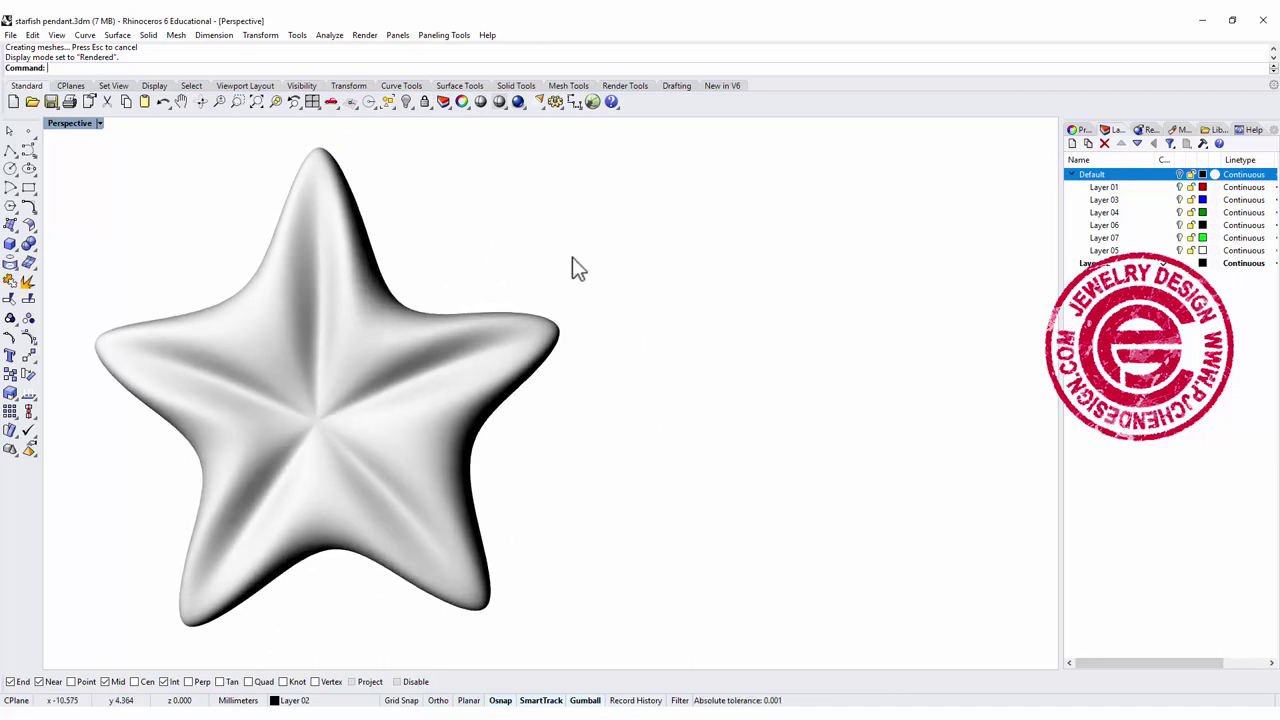
# Twist the star with Maelstrom centred on the origin, using an outer radius of about 10.7 mm and a coil angle of about 14 degrees.
pyautogui.doubleClick(78, 124)
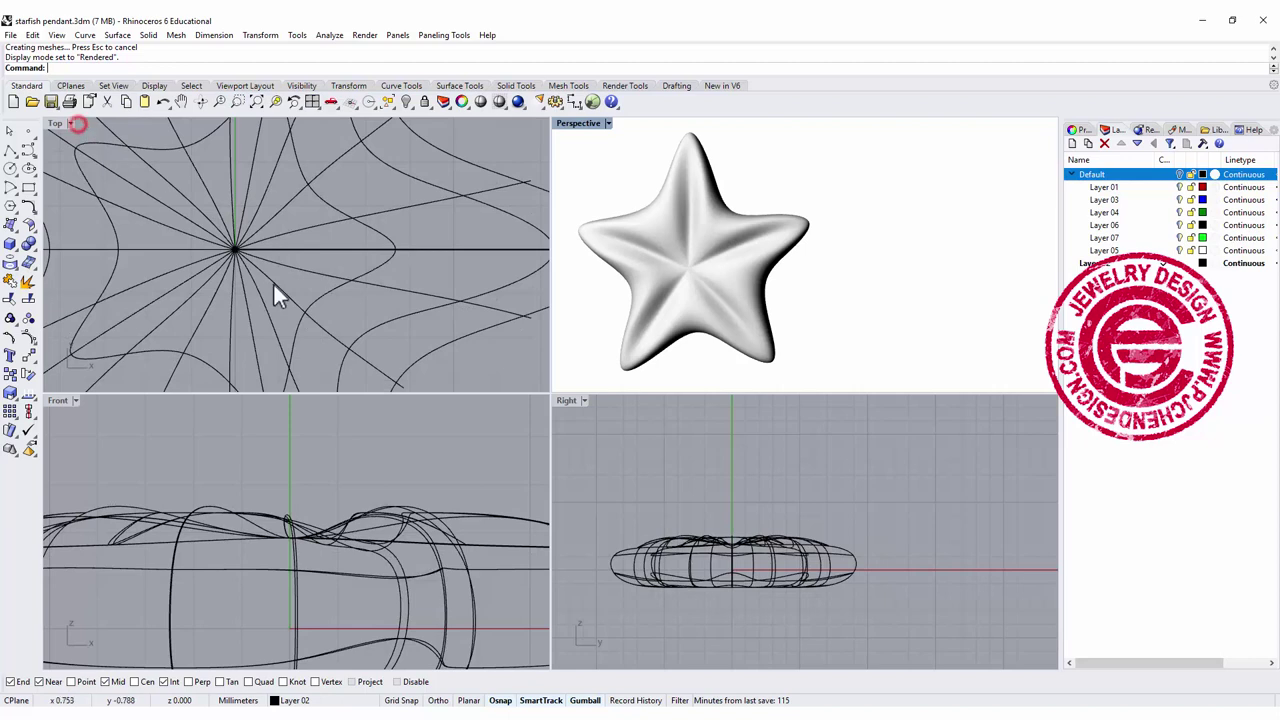
pyautogui.scroll(-5, 273, 282)
pyautogui.scroll(-6, 256, 495)
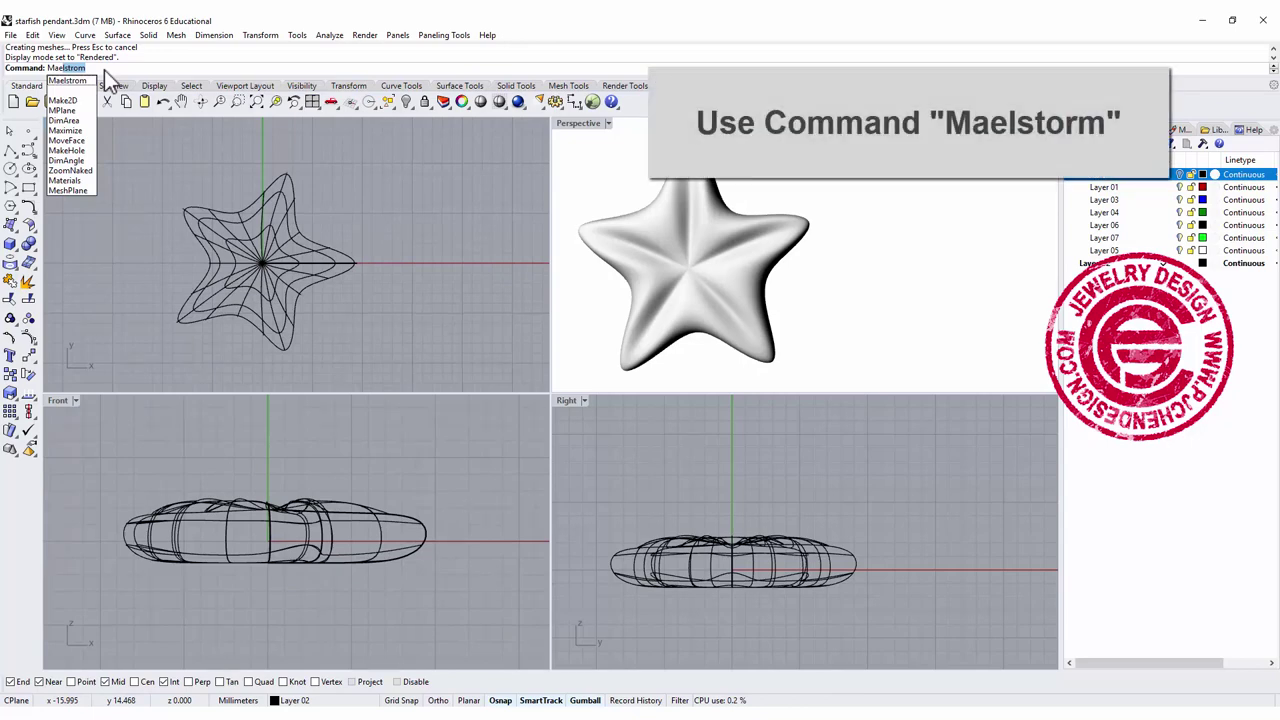
pyautogui.press('Return')
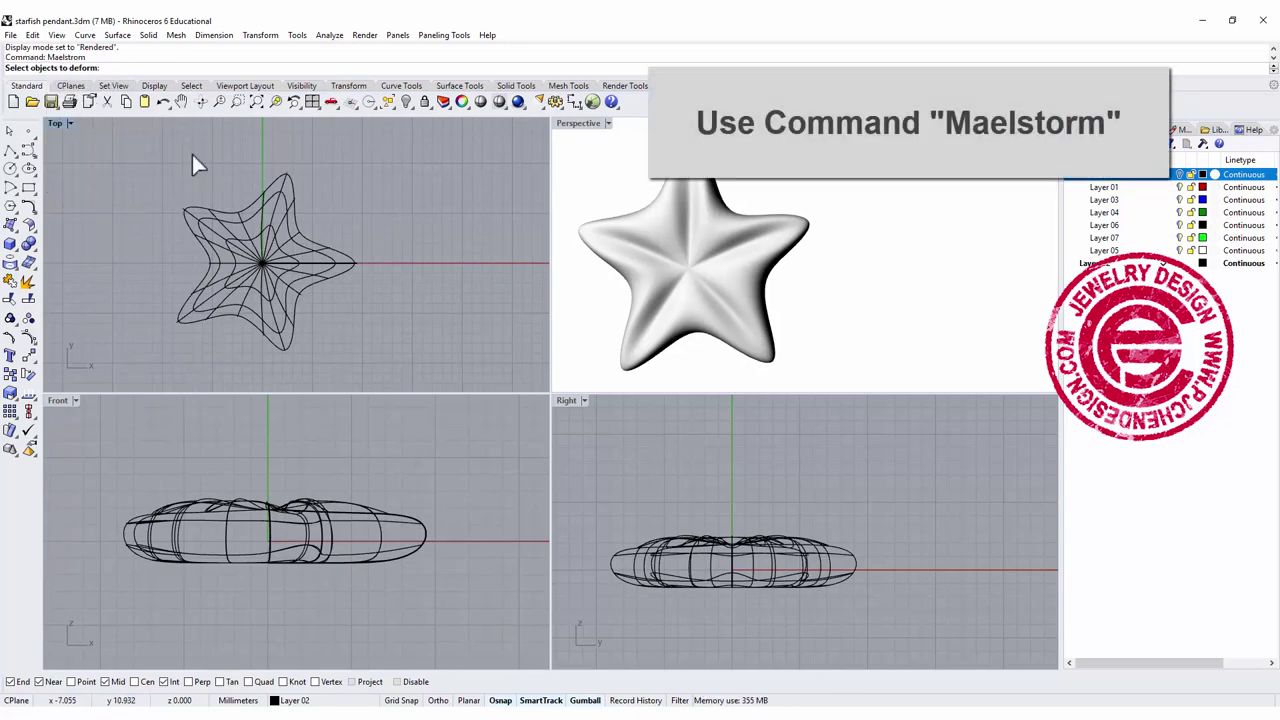
pyautogui.click(341, 254)
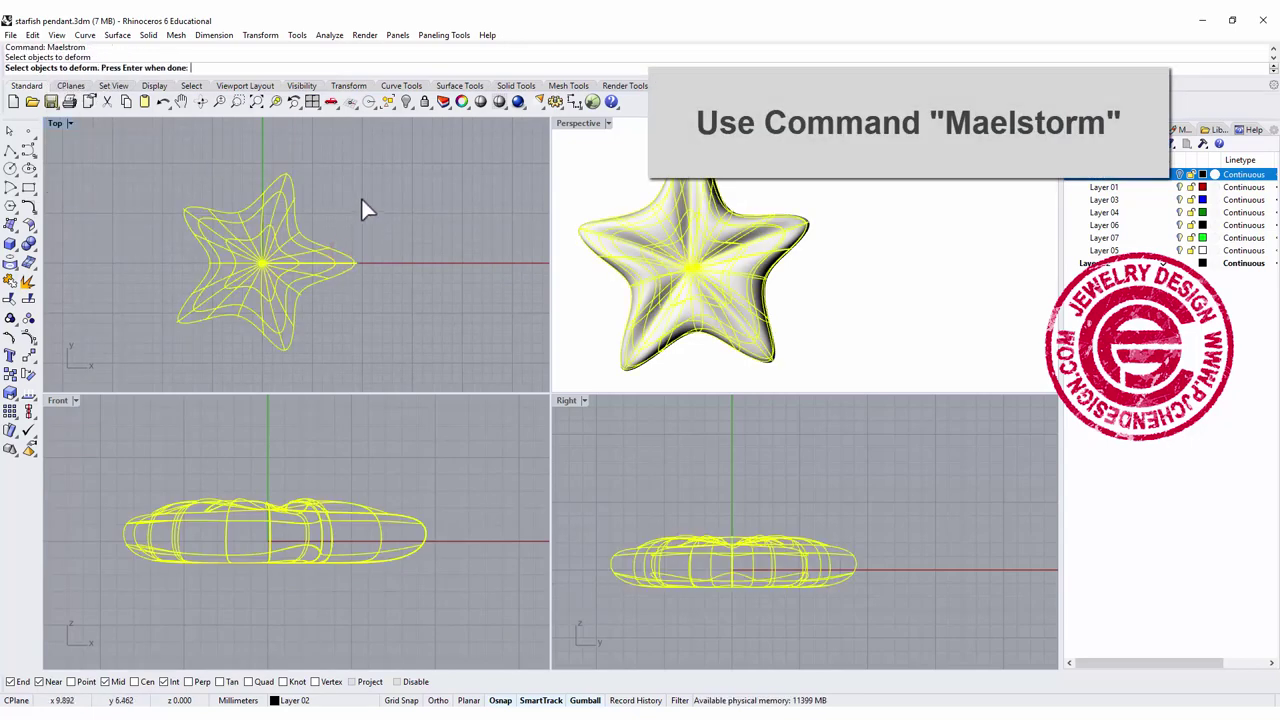
pyautogui.press('Return')
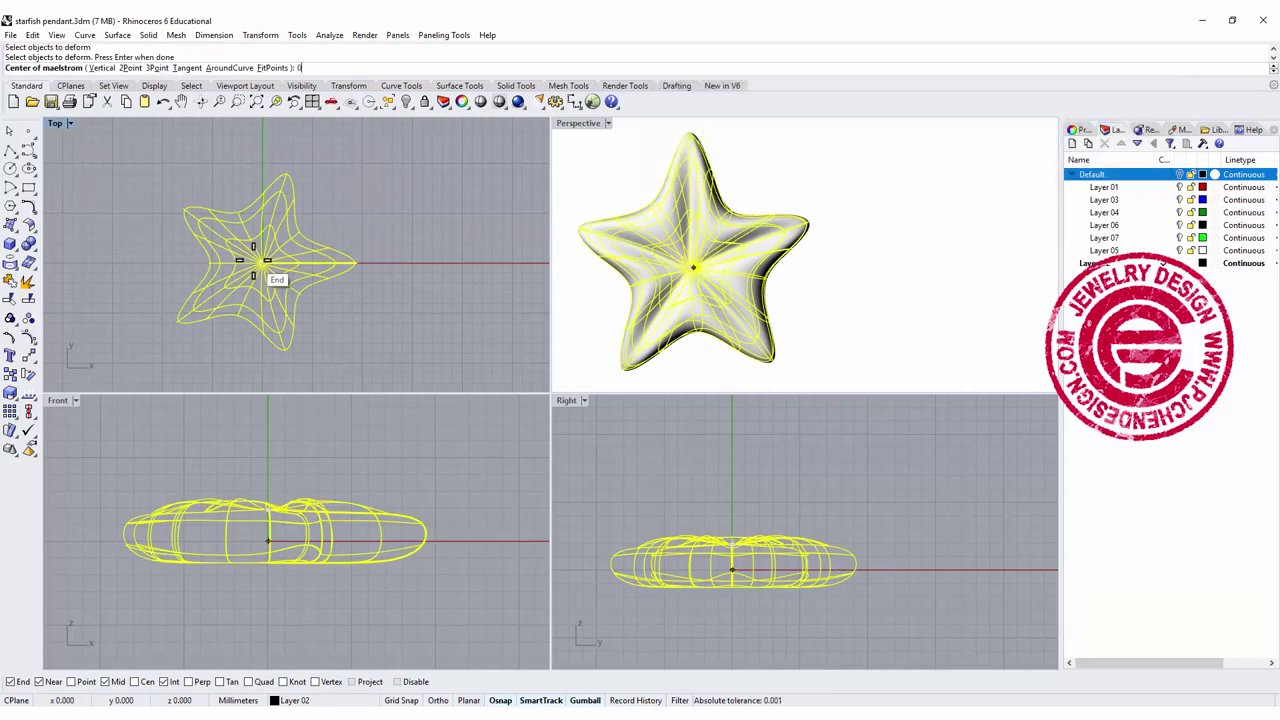
pyautogui.click(253, 260)
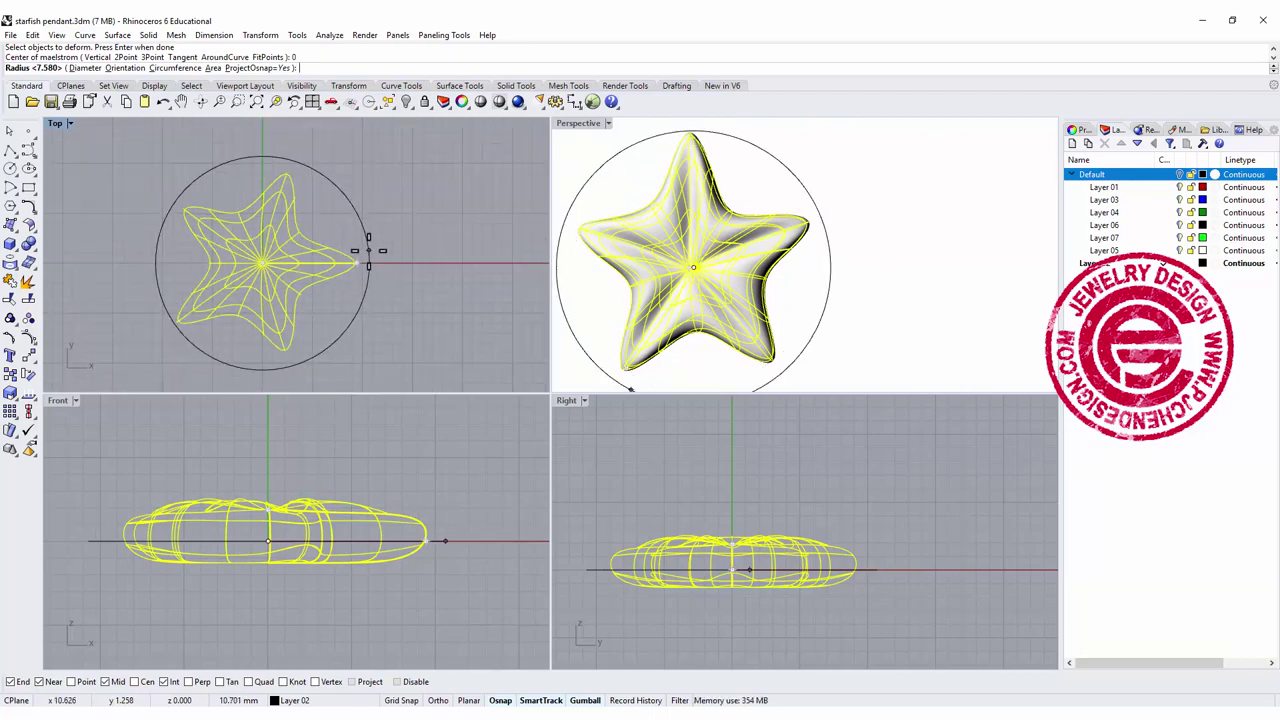
pyautogui.click(368, 251)
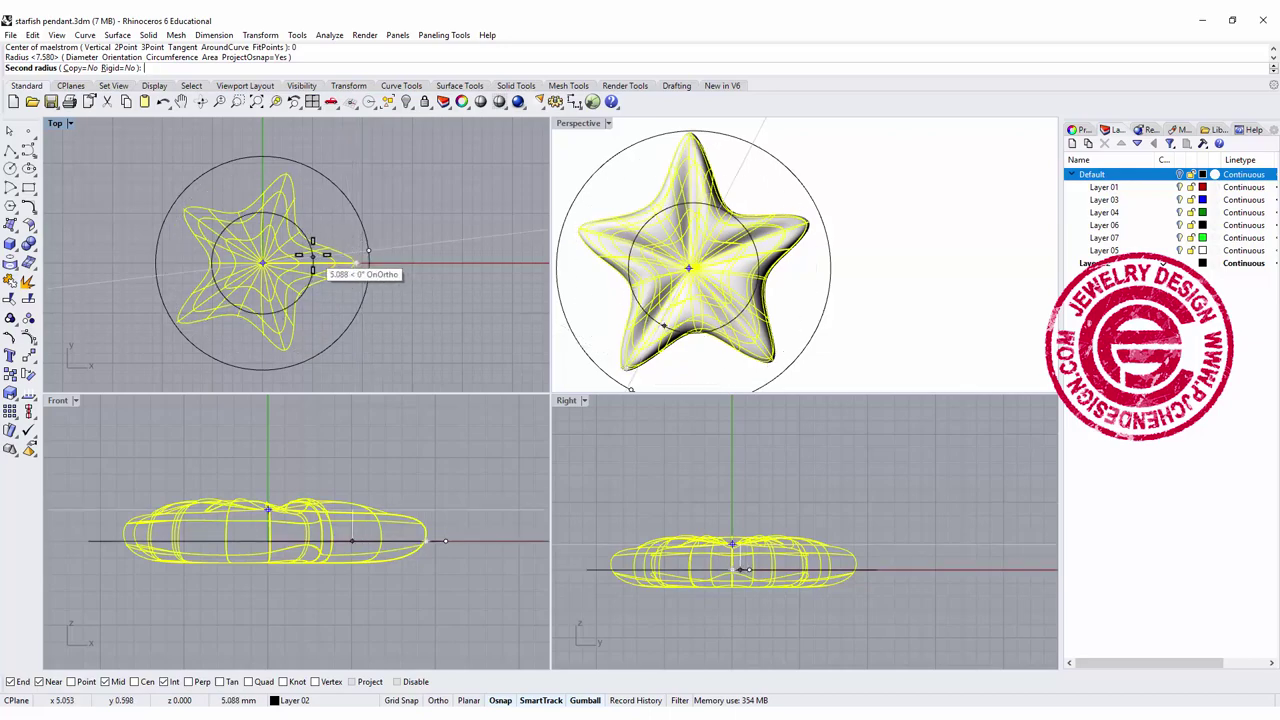
pyautogui.click(318, 251)
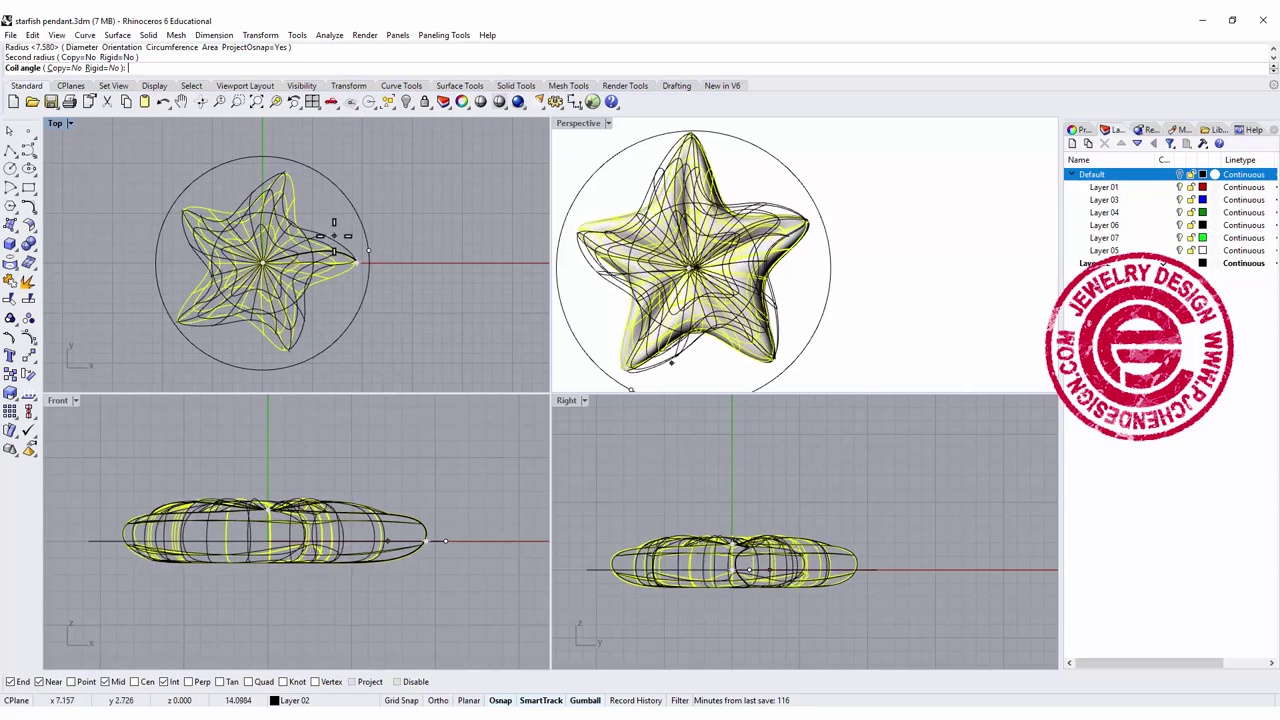
pyautogui.click(333, 240)
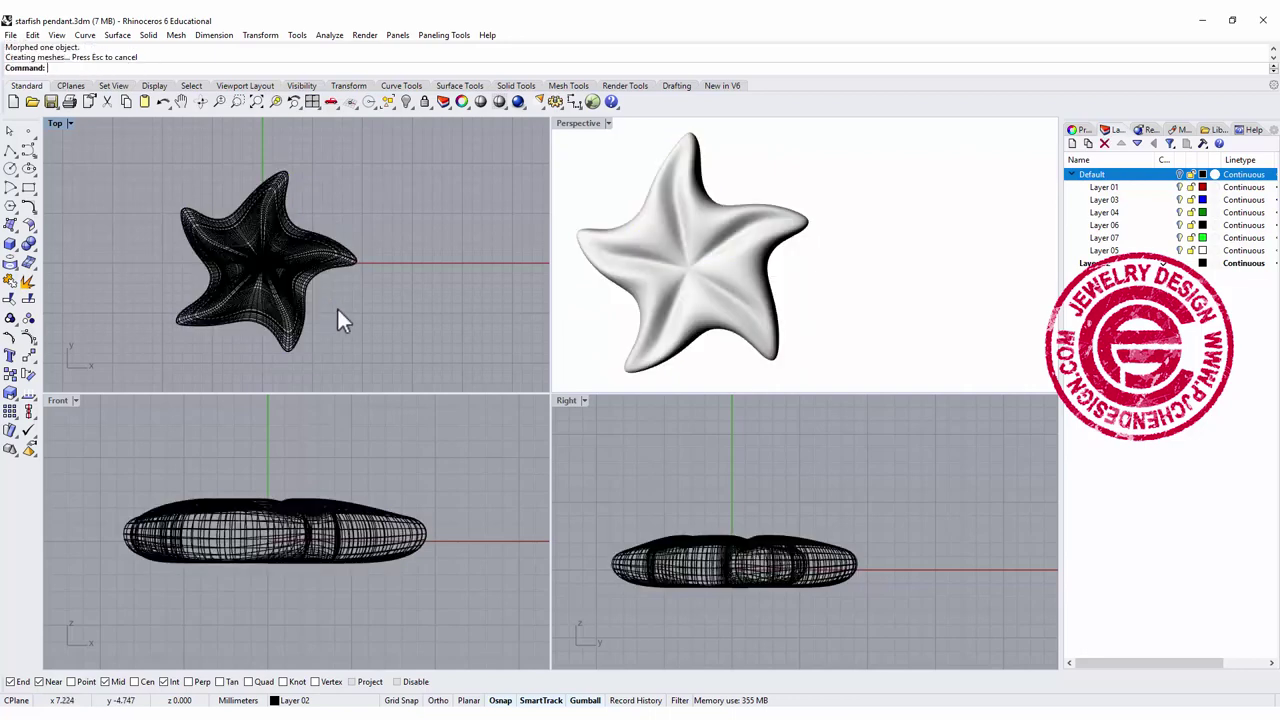
# Inspect the twisted star in the maximized Perspective view and switch its display from Rendered to Ghosted.
pyautogui.moveTo(728, 290)
pyautogui.mouseDown(button='right')
pyautogui.moveTo(324, 290)
pyautogui.moveTo(329, 280)
pyautogui.moveTo(359, 316)
pyautogui.mouseUp(button='right')
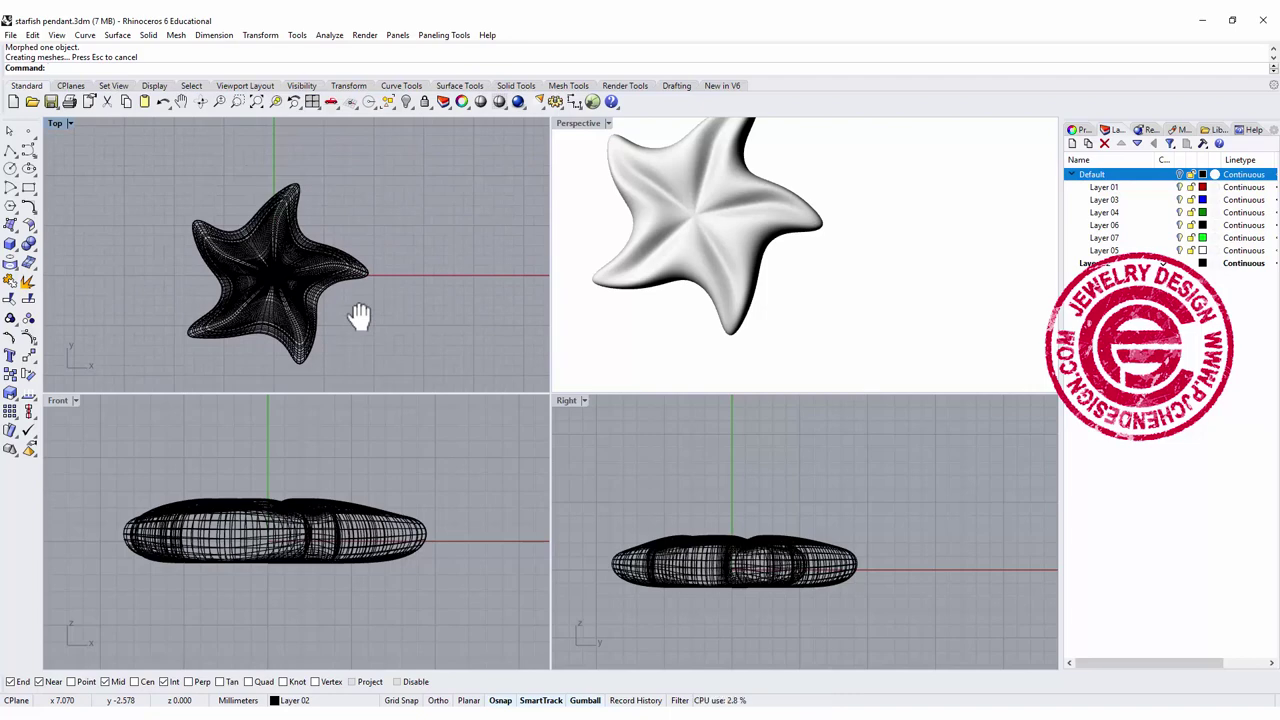
pyautogui.doubleClick(588, 124)
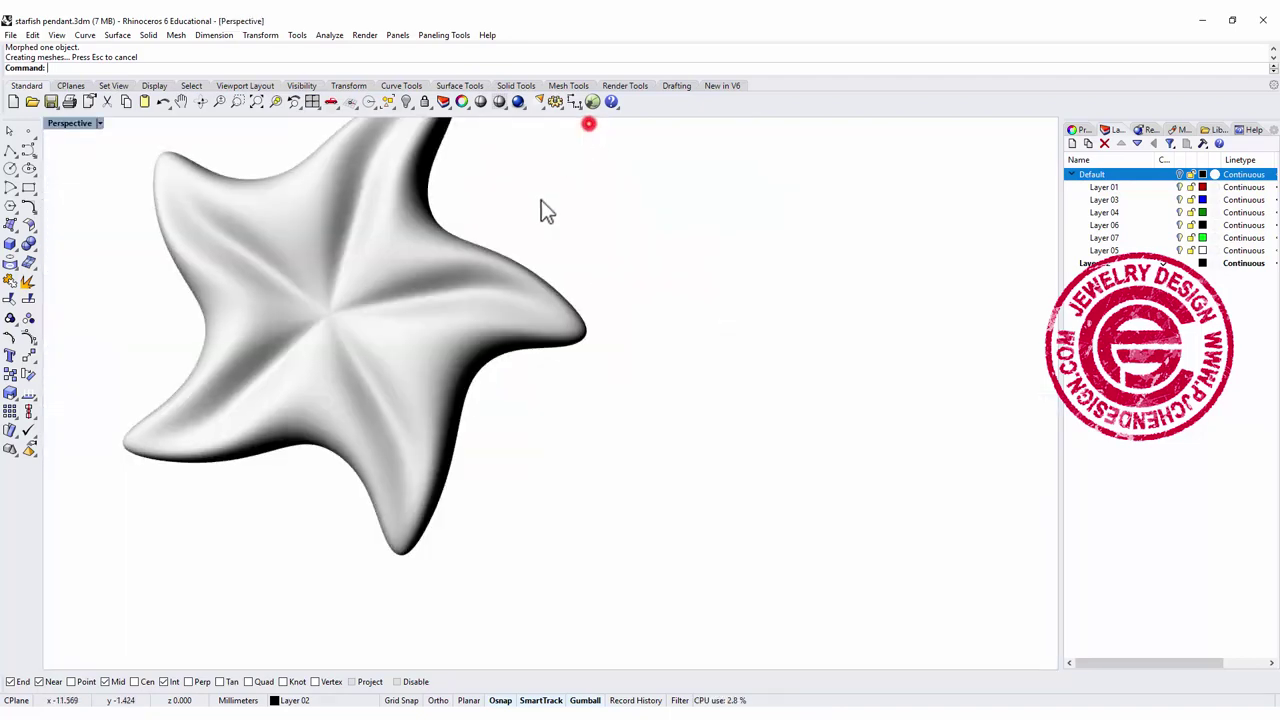
pyautogui.moveTo(543, 209); pyautogui.dragTo(441, 352, button='right')
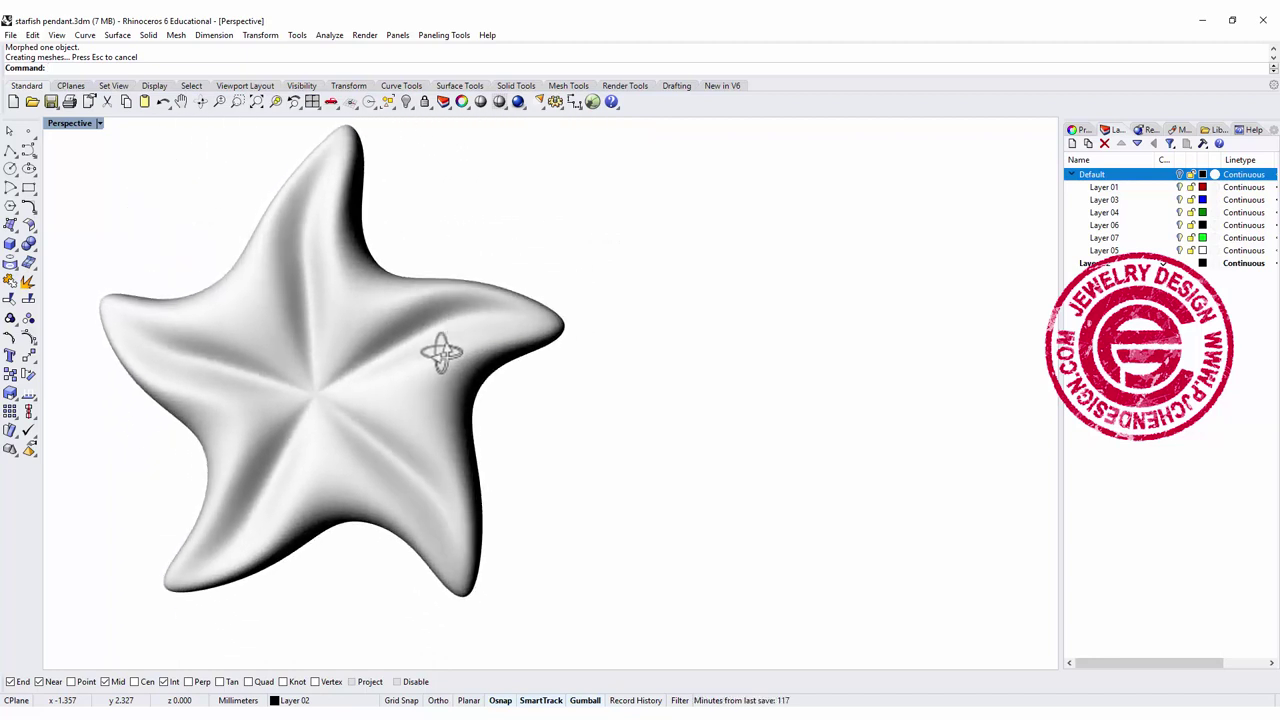
pyautogui.click(99, 126)
pyautogui.click(100, 201)
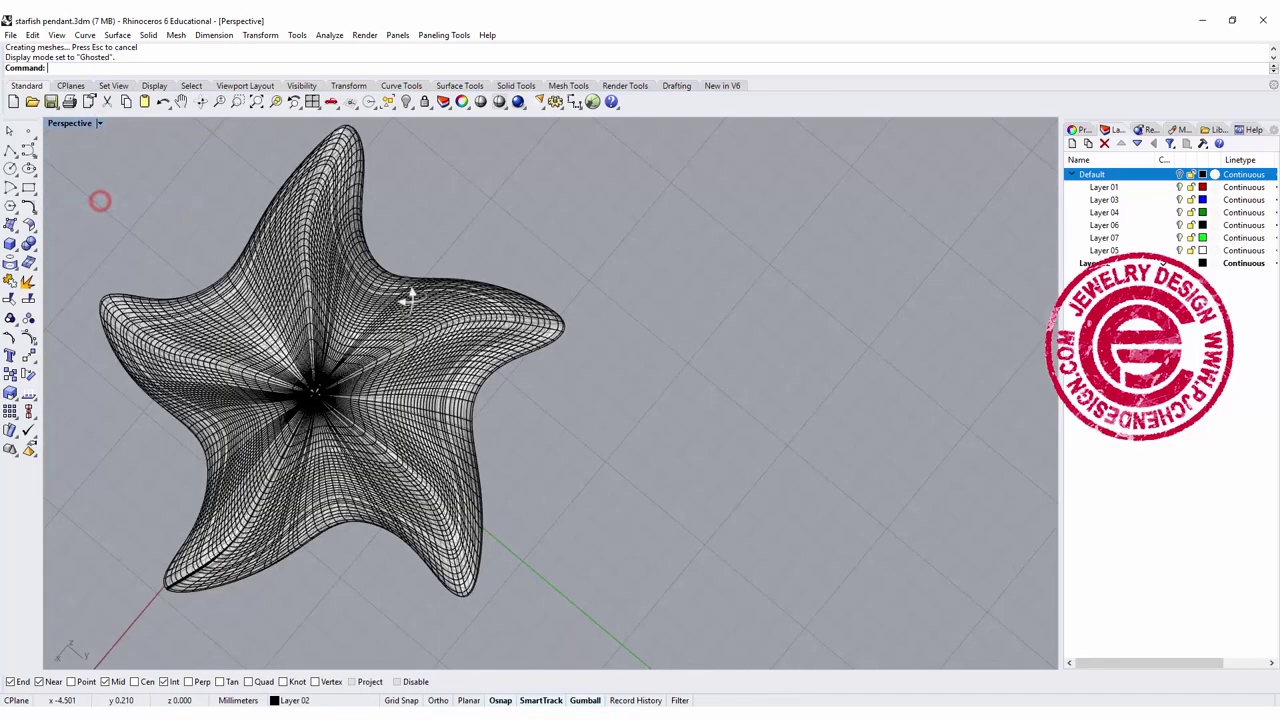
pyautogui.moveTo(409, 298)
pyautogui.mouseDown(button='right')
pyautogui.moveTo(363, 289)
pyautogui.moveTo(354, 331)
pyautogui.moveTo(393, 290)
pyautogui.mouseUp(button='right')
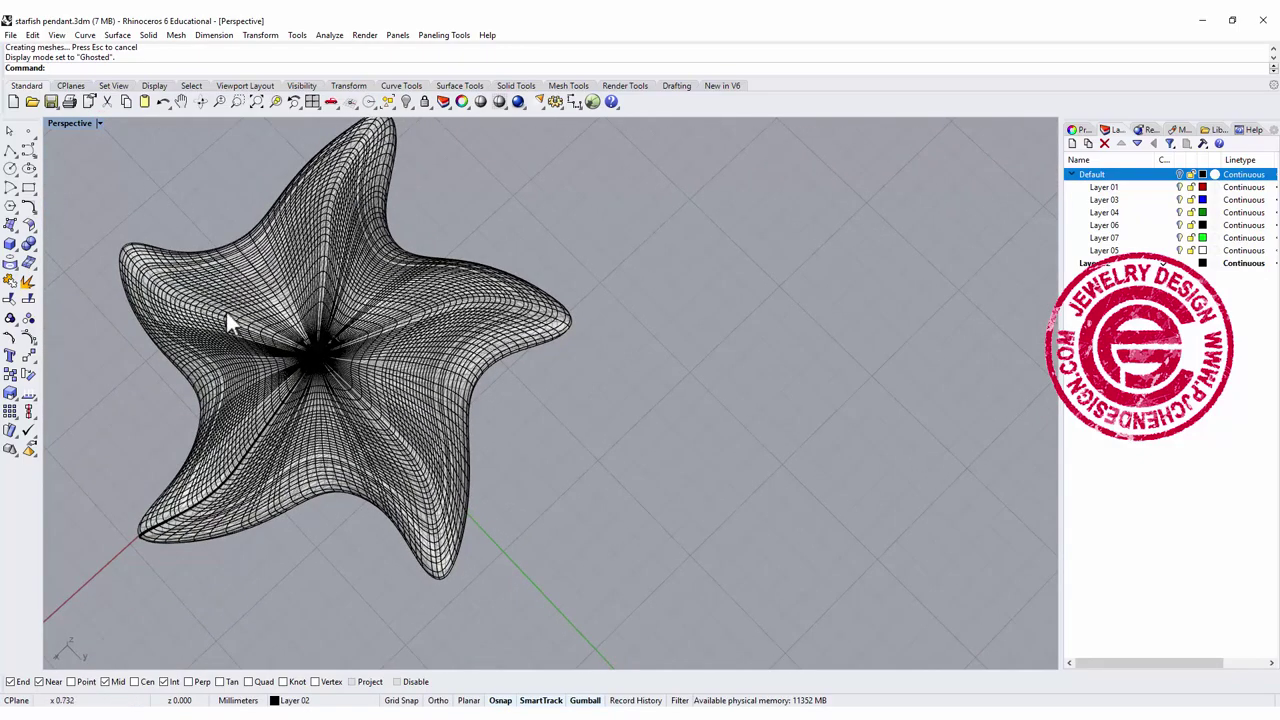
# Show the twisted star's control points to check their density, and hide them again.
pyautogui.click(351, 442)
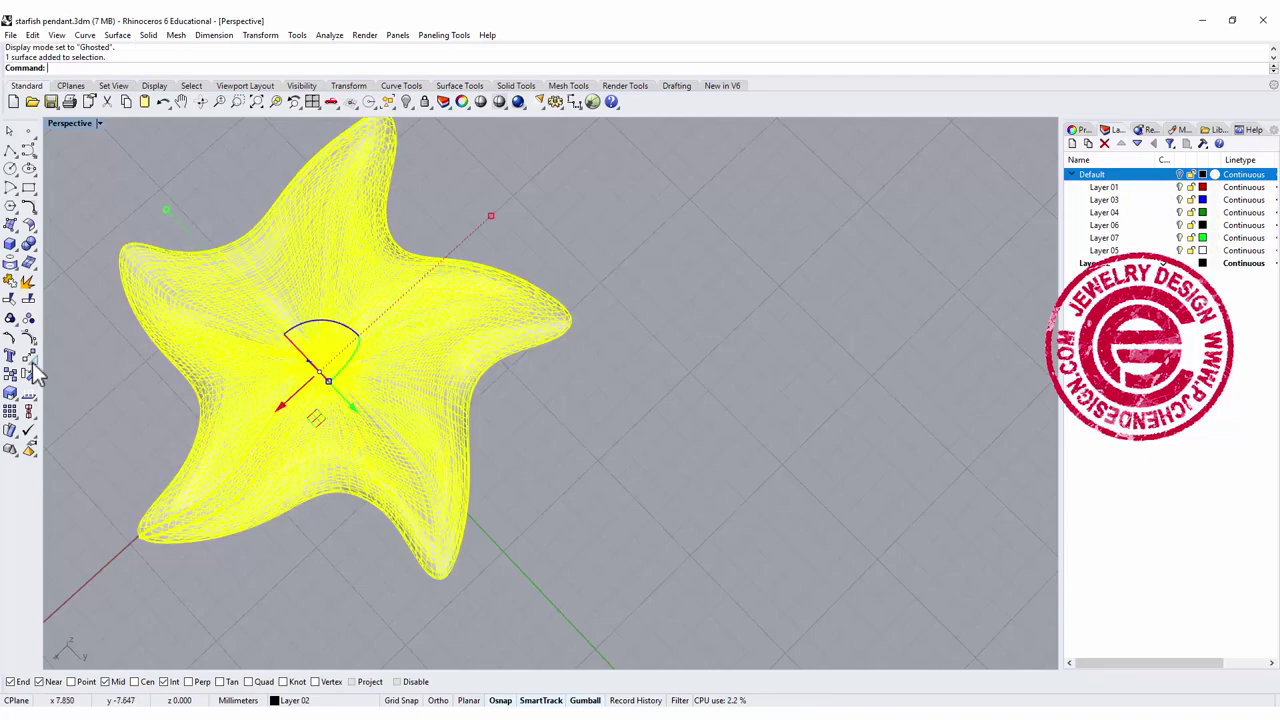
pyautogui.moveTo(566, 505); pyautogui.dragTo(414, 429, button='right')
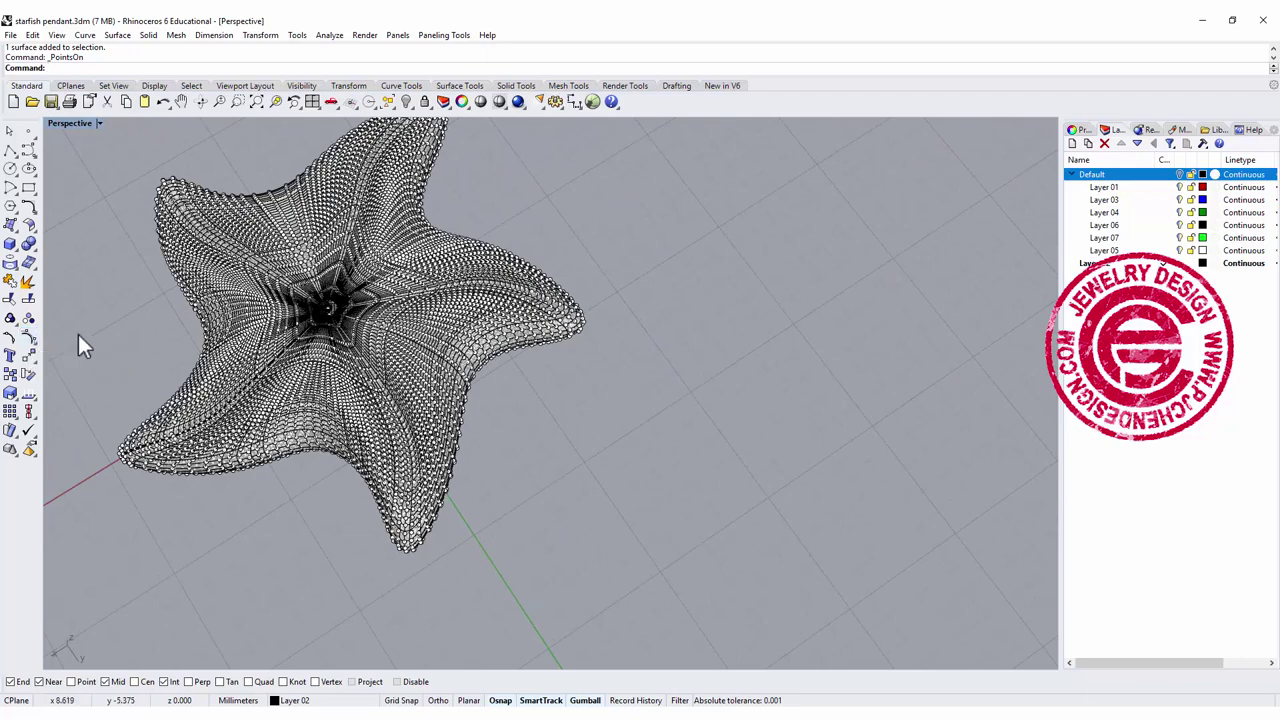
pyautogui.press('Escape')
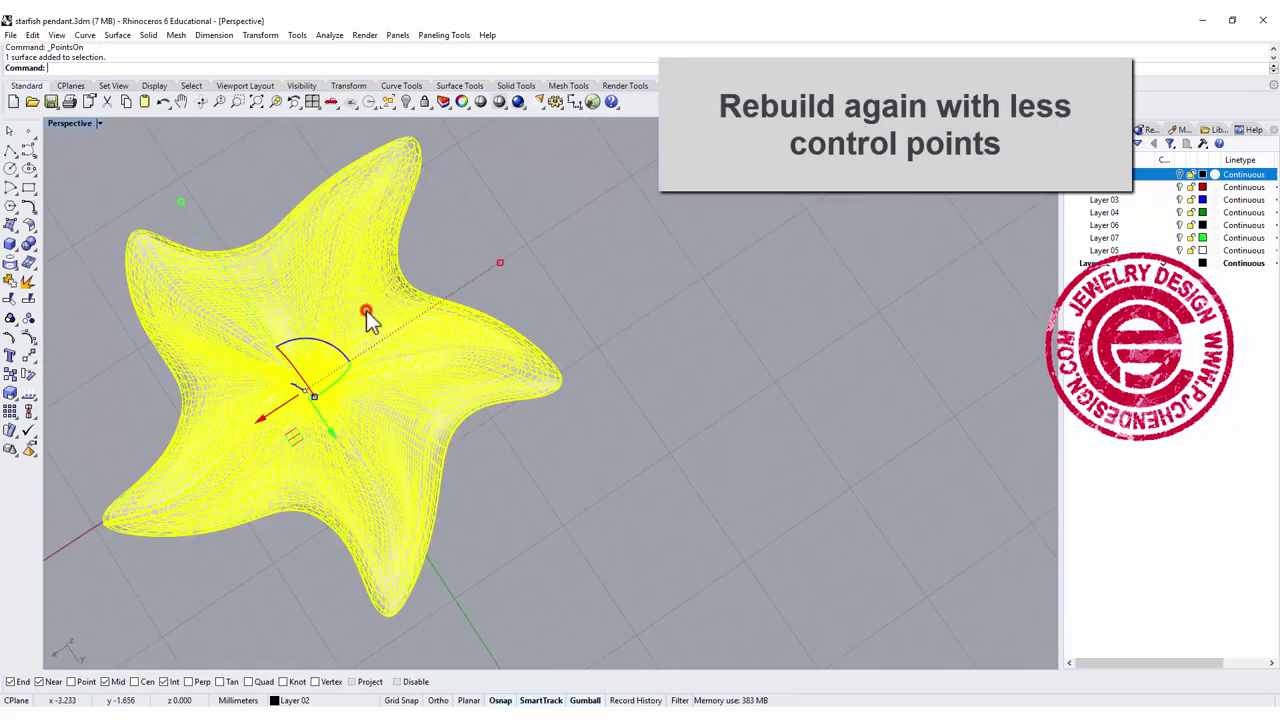
# Rebuild the twisted star surface with 20 U and 10 V points at degree 3, deleting the input.
pyautogui.write('Rebuild')
pyautogui.press('Return')
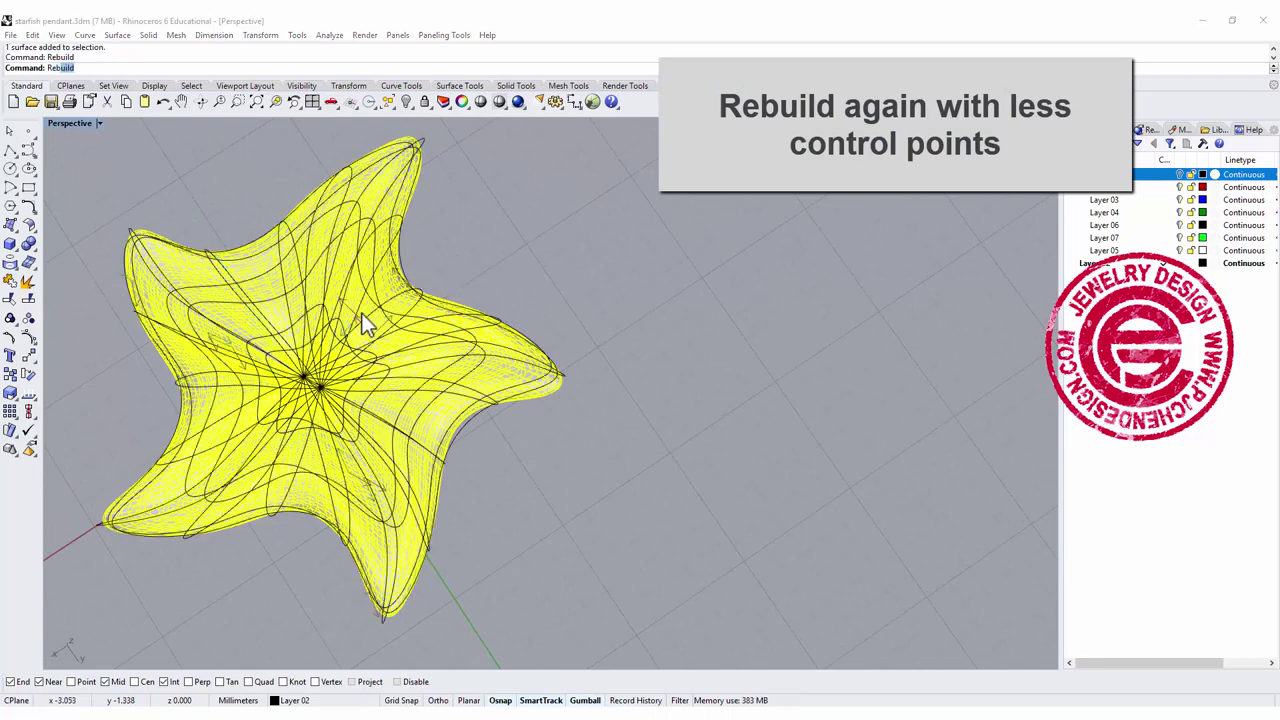
pyautogui.moveTo(330, 169); pyautogui.dragTo(594, 175)
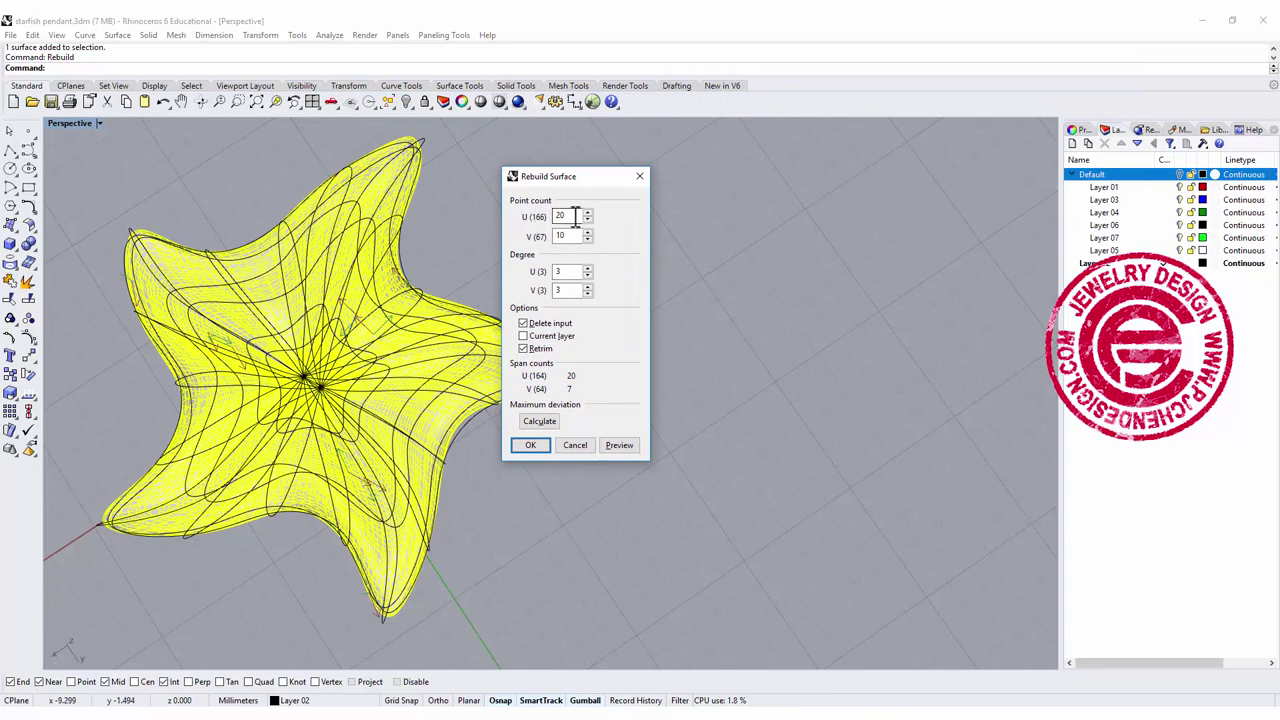
pyautogui.click(520, 446)
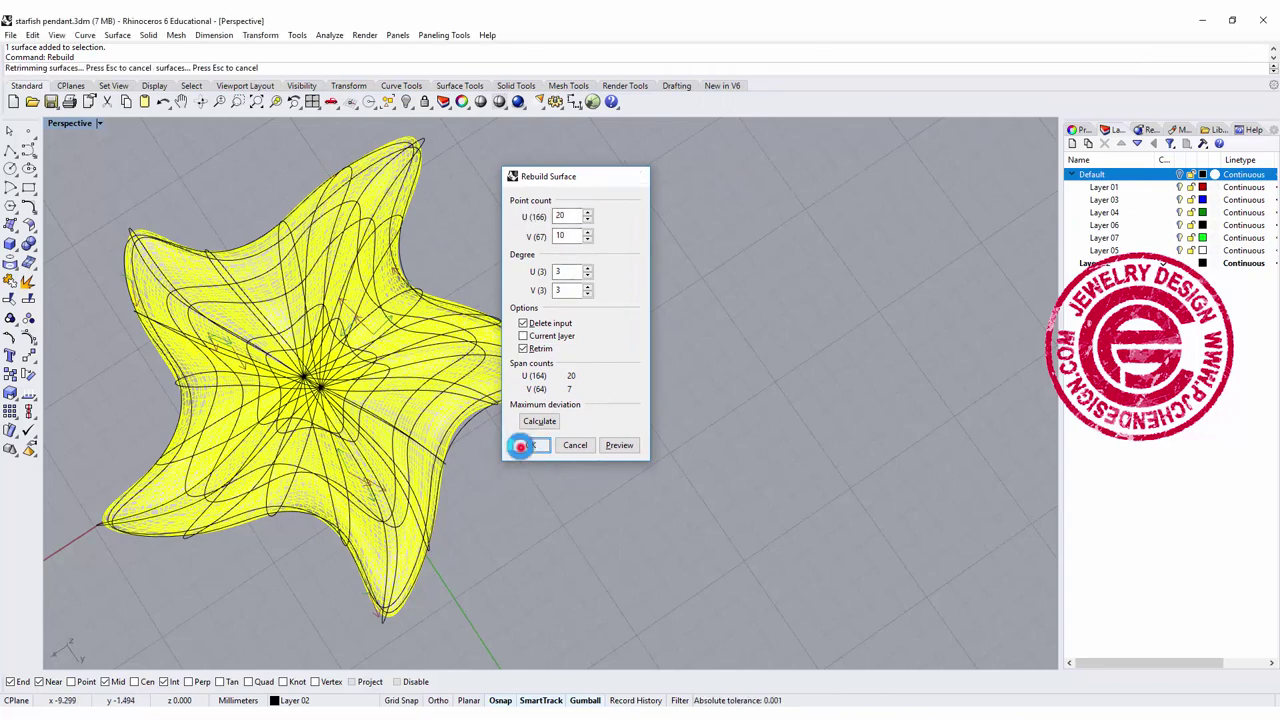
# Show the rebuilt star's control points and move the two tip points of the uppermost arm sideways to bend the arm.
pyautogui.moveTo(543, 271); pyautogui.dragTo(540, 345, button='right')
pyautogui.click(356, 180)
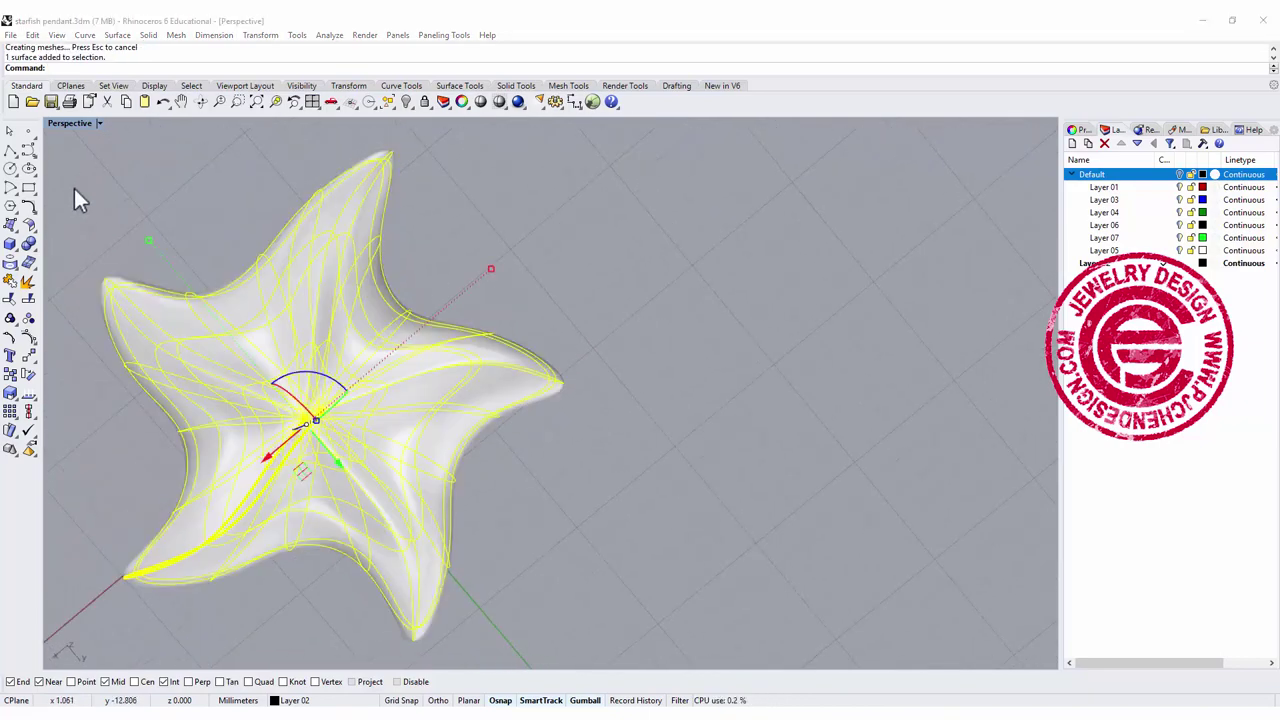
pyautogui.click(31, 338)
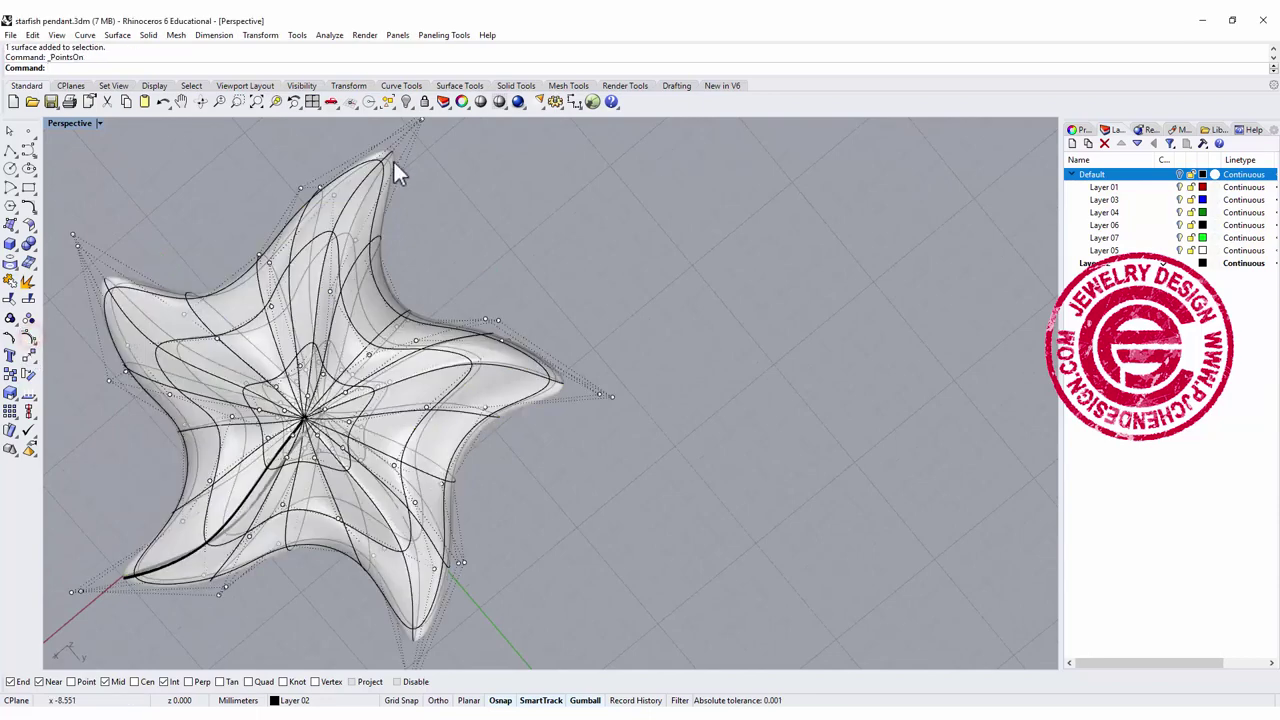
pyautogui.keyDown('shift'); pyautogui.moveTo(468, 231); pyautogui.dragTo(497, 352, button='right'); pyautogui.keyUp('shift')
pyautogui.moveTo(391, 185); pyautogui.dragTo(543, 294)
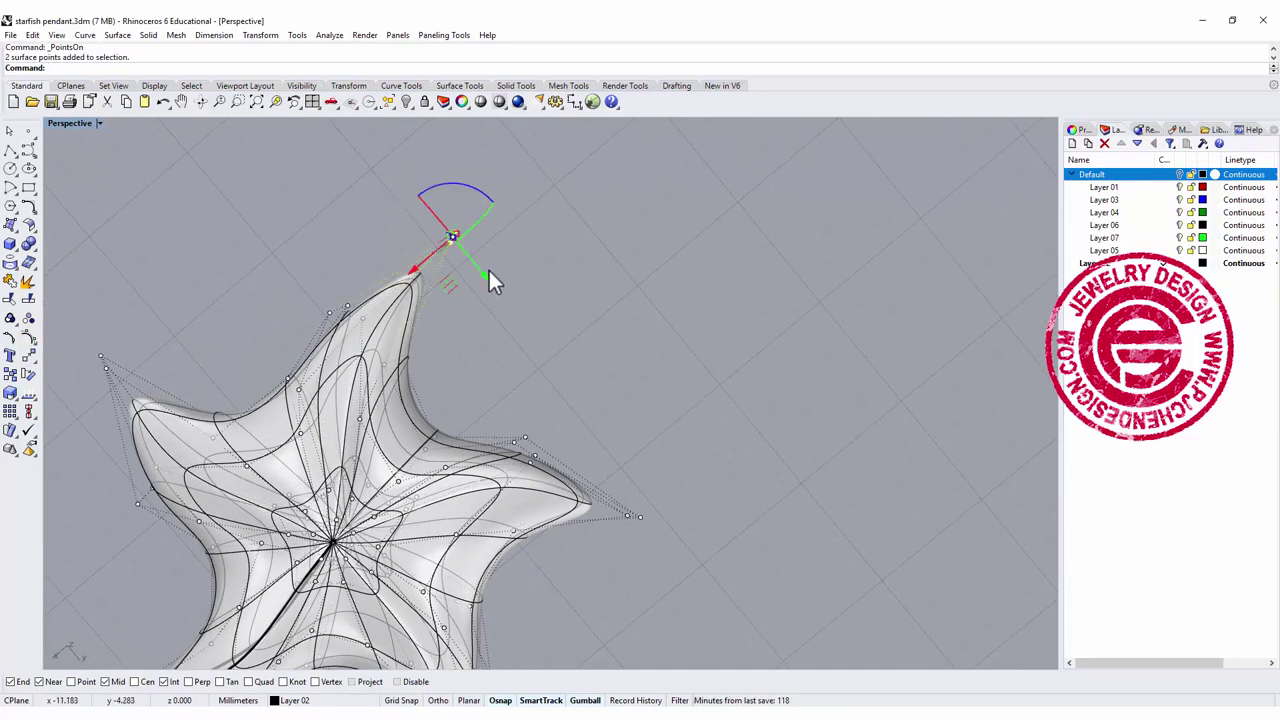
pyautogui.moveTo(458, 285); pyautogui.dragTo(389, 301)
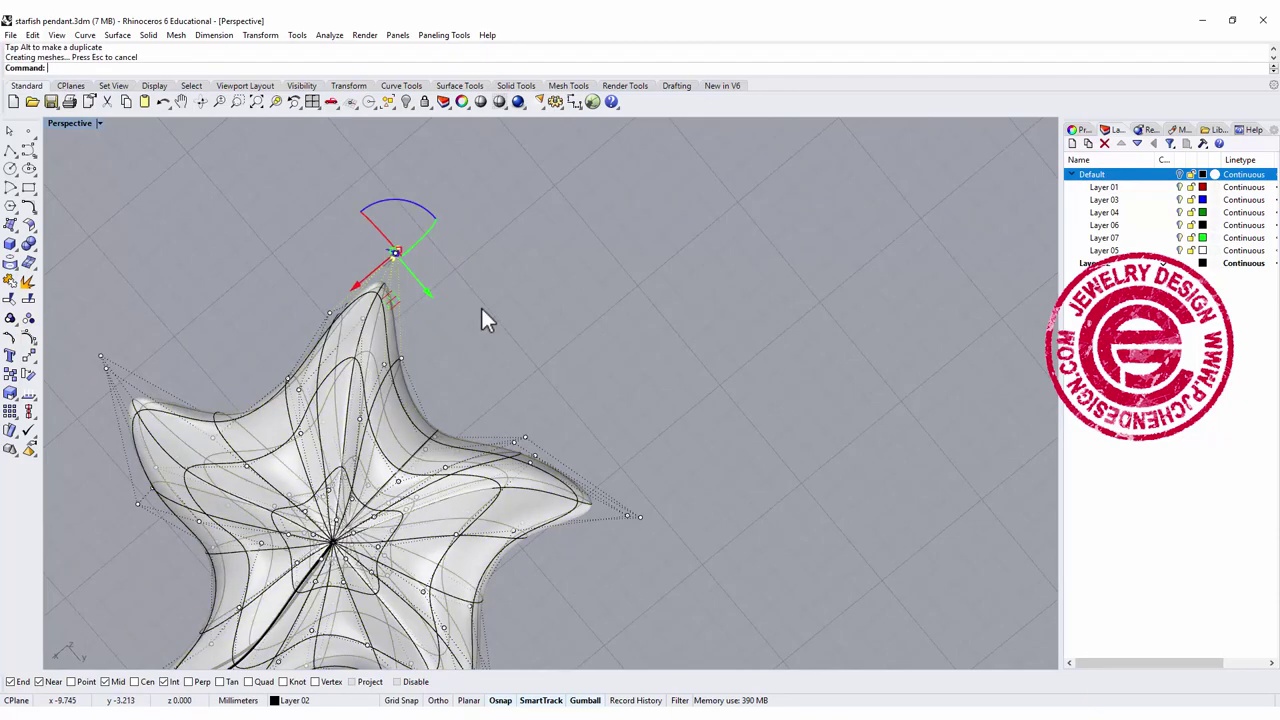
# Move the two tip points of the lowest arm toward the star's centre to shorten it, and hide the control points.
pyautogui.moveTo(482, 312); pyautogui.dragTo(518, 372, button='right')
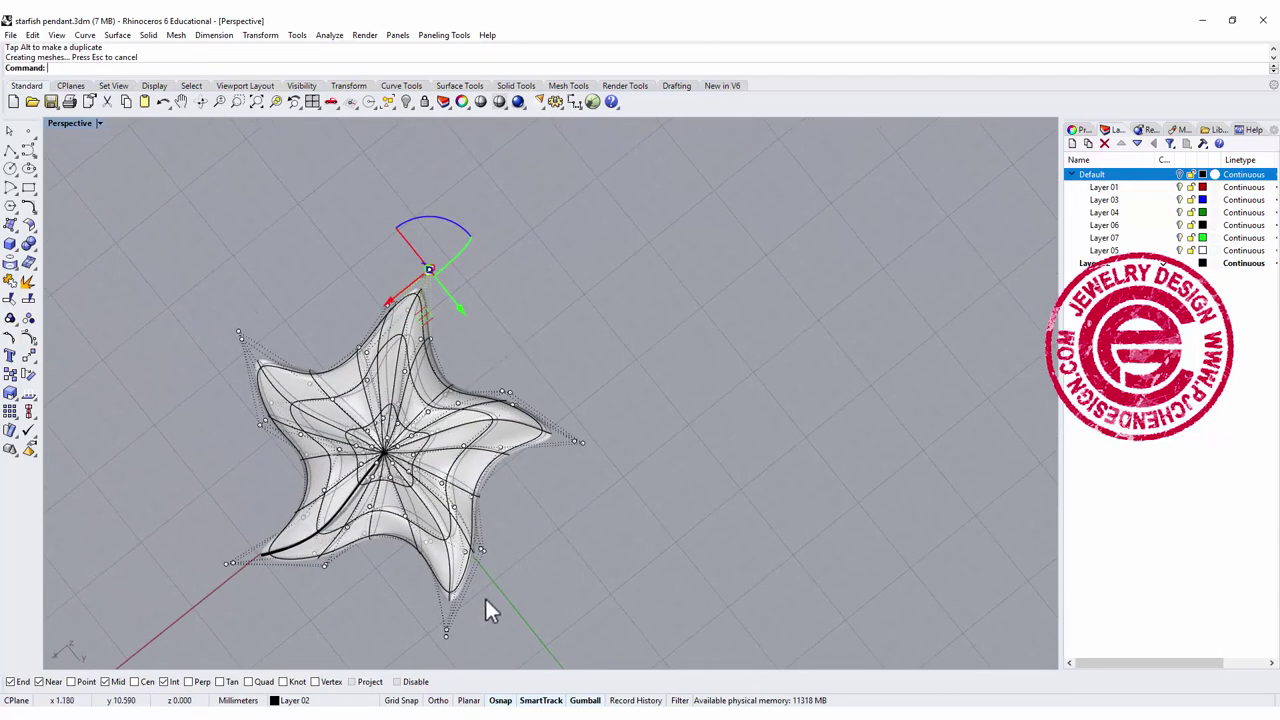
pyautogui.scroll(5, 485, 597)
pyautogui.moveTo(480, 609); pyautogui.dragTo(426, 523)
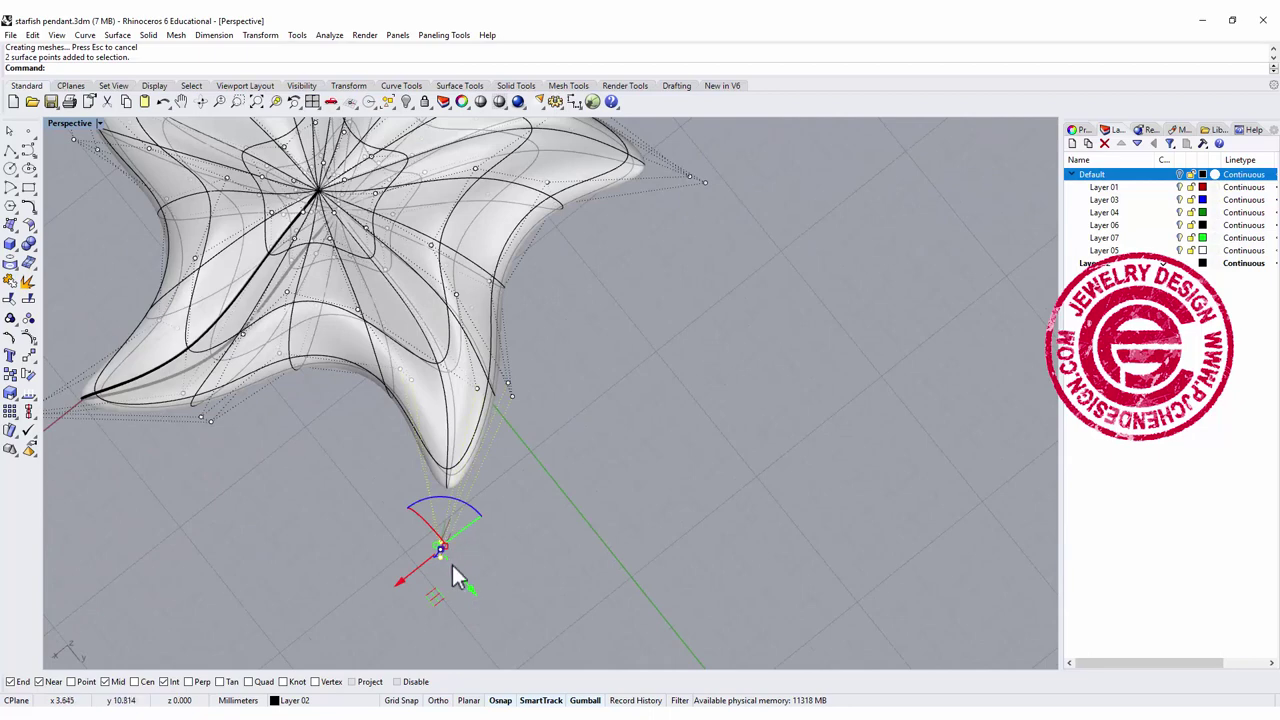
pyautogui.moveTo(434, 597); pyautogui.dragTo(443, 529)
pyautogui.click(709, 512)
pyautogui.scroll(-8, 653, 350)
pyautogui.moveTo(653, 346); pyautogui.dragTo(656, 348, button='right')
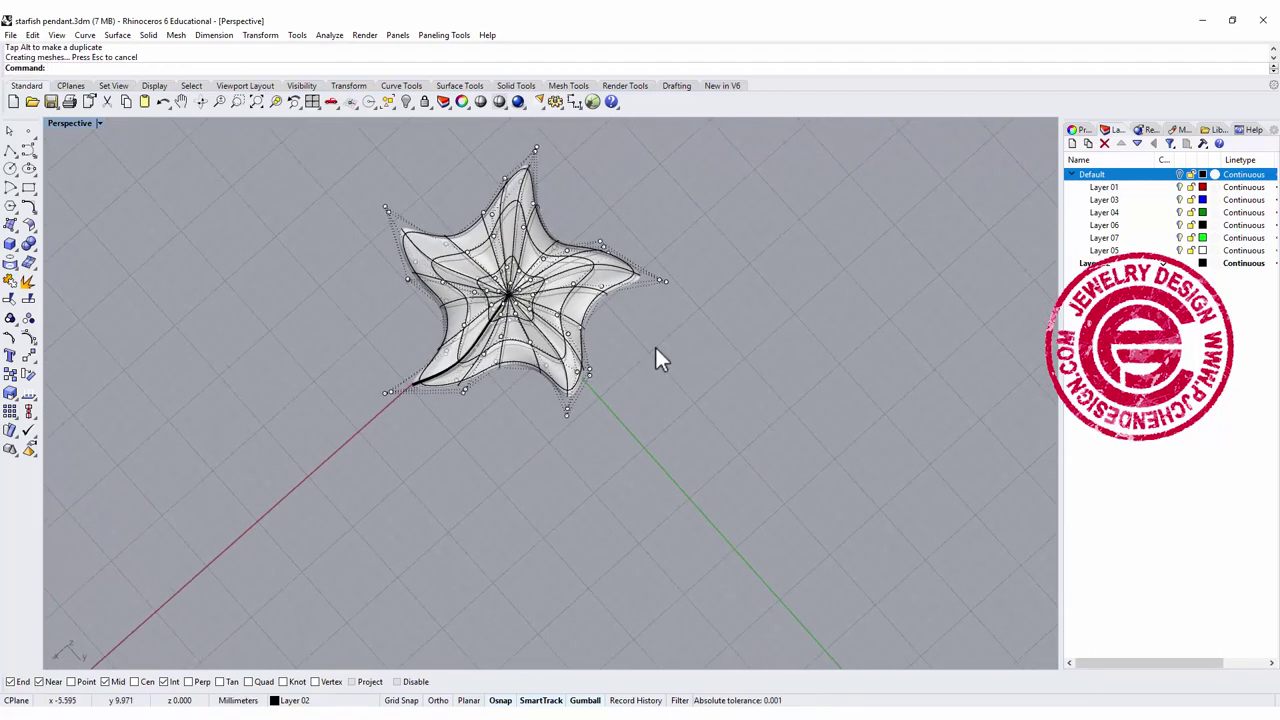
pyautogui.press('Escape')
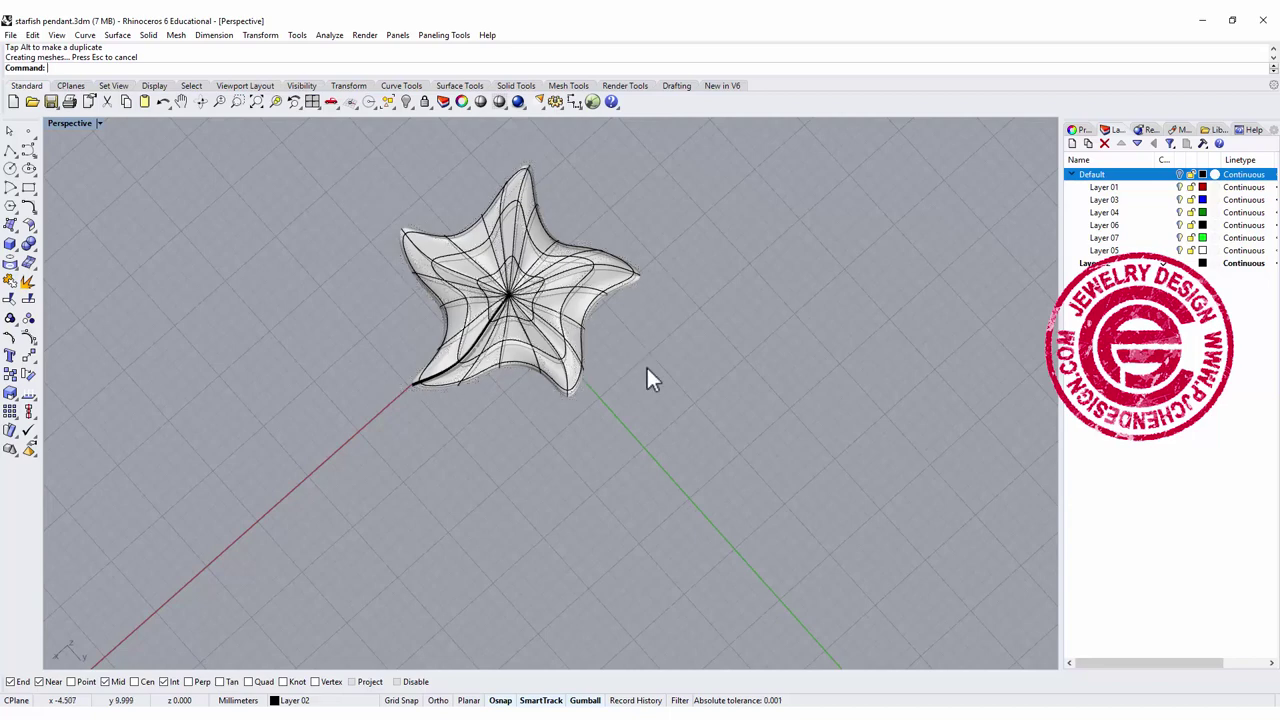
pyautogui.keyDown('shift'); pyautogui.moveTo(648, 375); pyautogui.dragTo(534, 470, button='right'); pyautogui.keyUp('shift')
pyautogui.scroll(4, 558, 390)
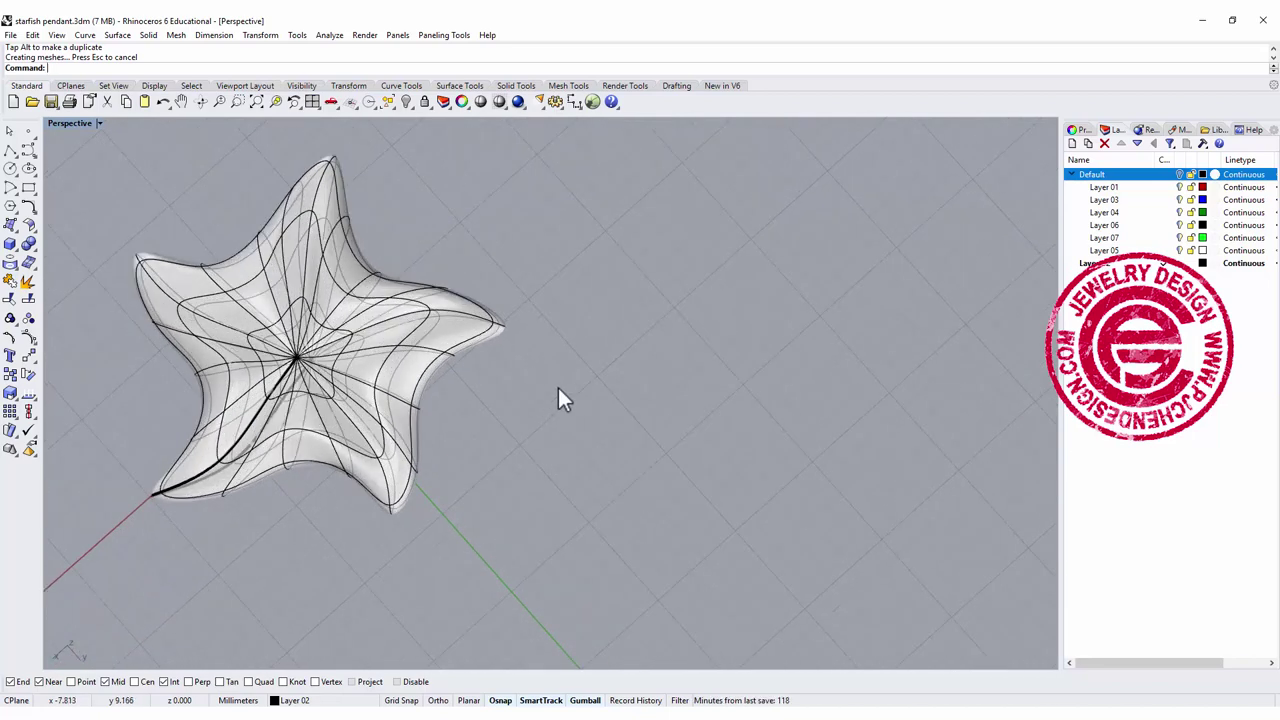
pyautogui.keyDown('shift'); pyautogui.moveTo(580, 397); pyautogui.dragTo(577, 425, button='right'); pyautogui.keyUp('shift')
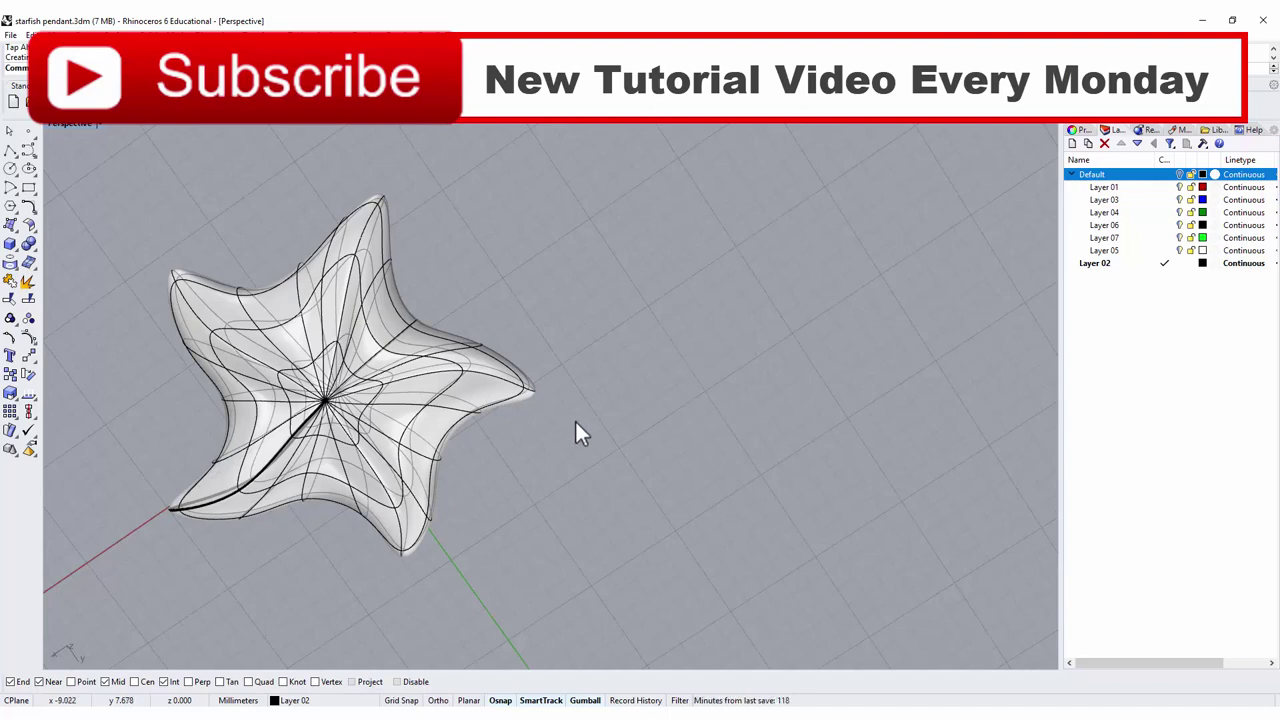
pyautogui.moveTo(575, 422)
pyautogui.keyDown('shift'); pyautogui.mouseDown(button='right')
pyautogui.moveTo(594, 423)
pyautogui.moveTo(580, 447)
pyautogui.mouseUp(button='right'); pyautogui.keyUp('shift')
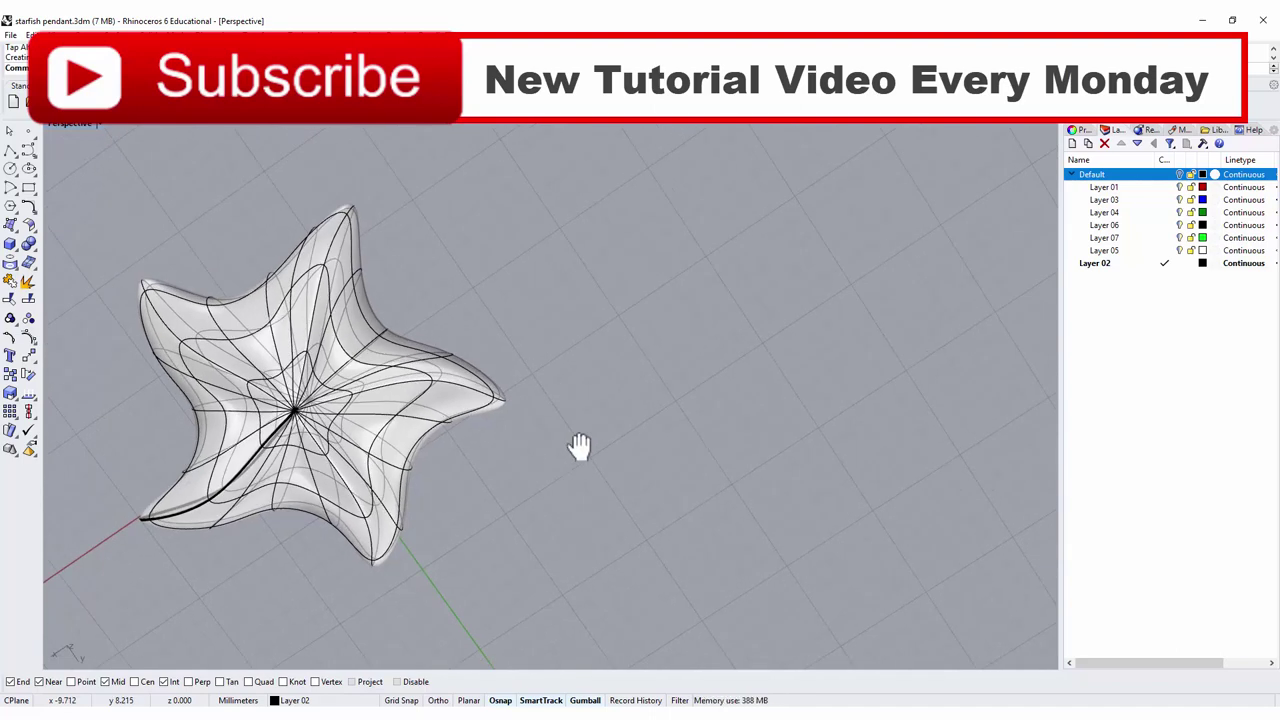